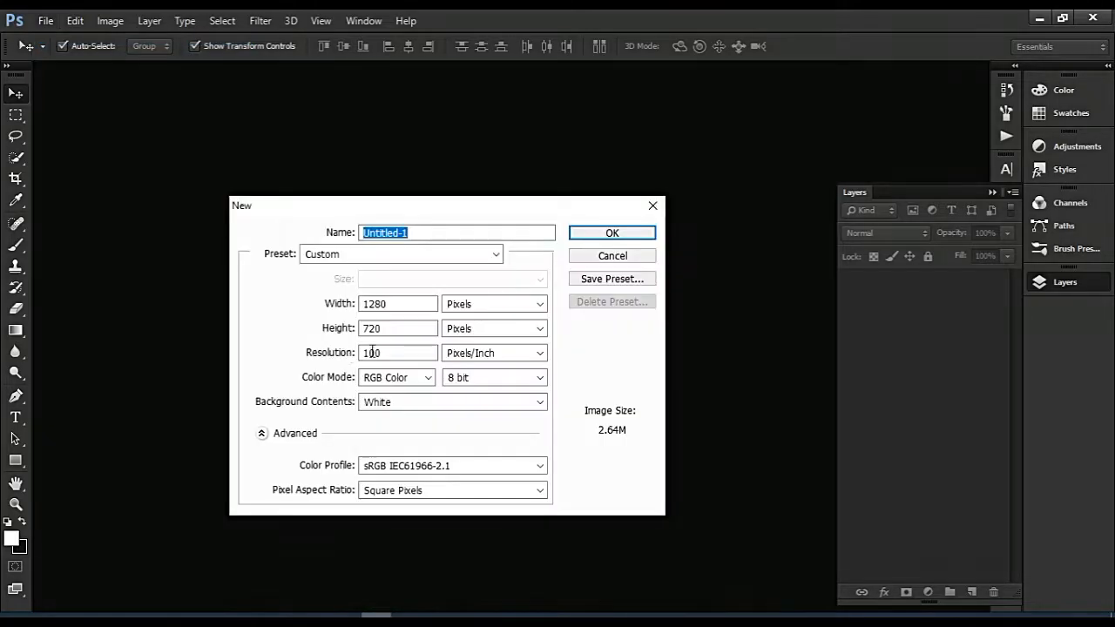
Create a new 1280 × 720 pixel document at 100 pixels/inch in RGB colour with a white background.
click(611, 234)
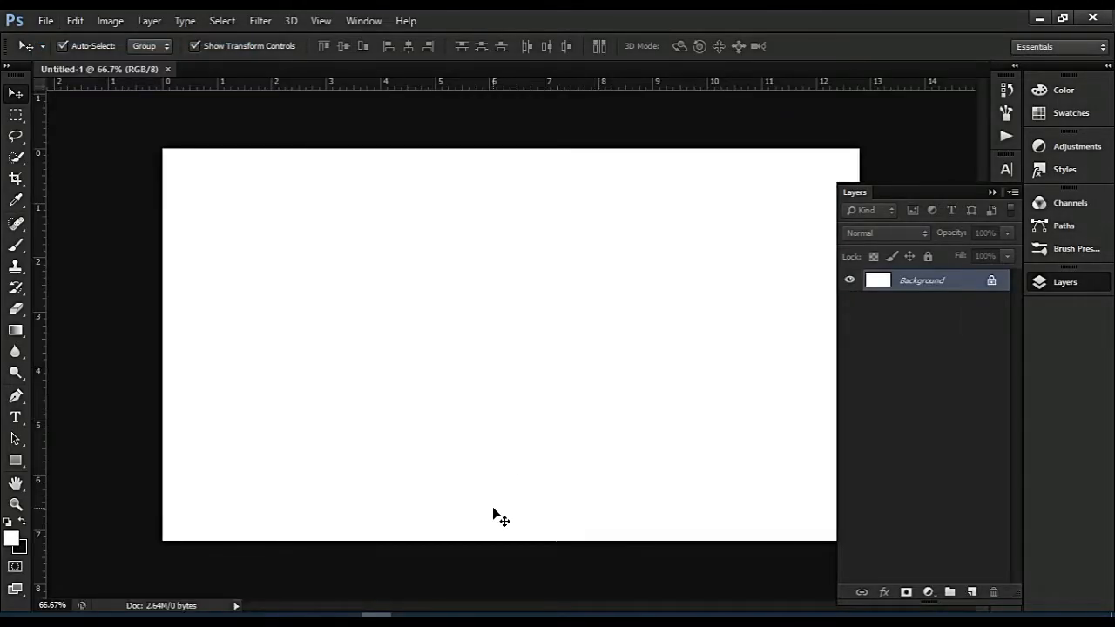
key(alt+Tab)
drag(173, 130, 411, 463)
drag(749, 231, 681, 276)
drag(262, 494, 240, 494)
key(Return)
key(Delete)
Place the red-and-blue starfield image from the file folder into the document, enlarged over the canvas.
key(alt+Tab)
drag(178, 100, 448, 418)
drag(734, 200, 882, 122)
drag(601, 344, 526, 348)
key(Return)
Transform the starfield image so that it covers the whole canvas.
key(ctrl+t)
drag(752, 153, 740, 159)
drag(703, 268, 738, 279)
key(Return)
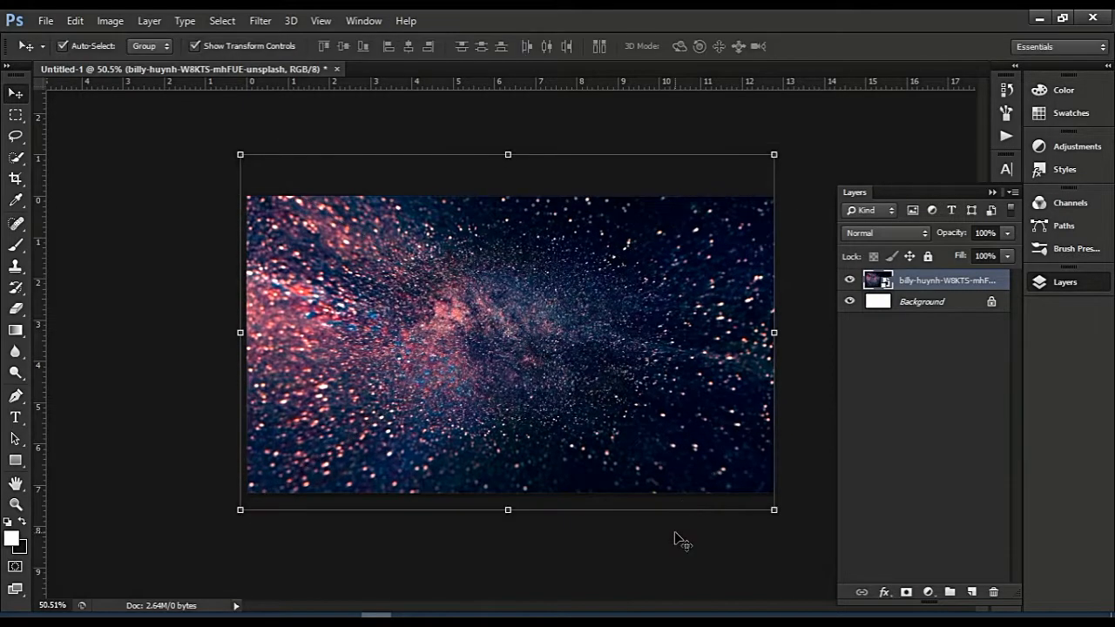
click(682, 542)
Place the photo of the person leaning over wooden posts above the starfield and rasterize its layer.
key(alt+Tab)
drag(552, 490, 510, 444)
key(Return)
right_click(919, 294)
click(601, 254)
click(589, 523)
key(ctrl+0)
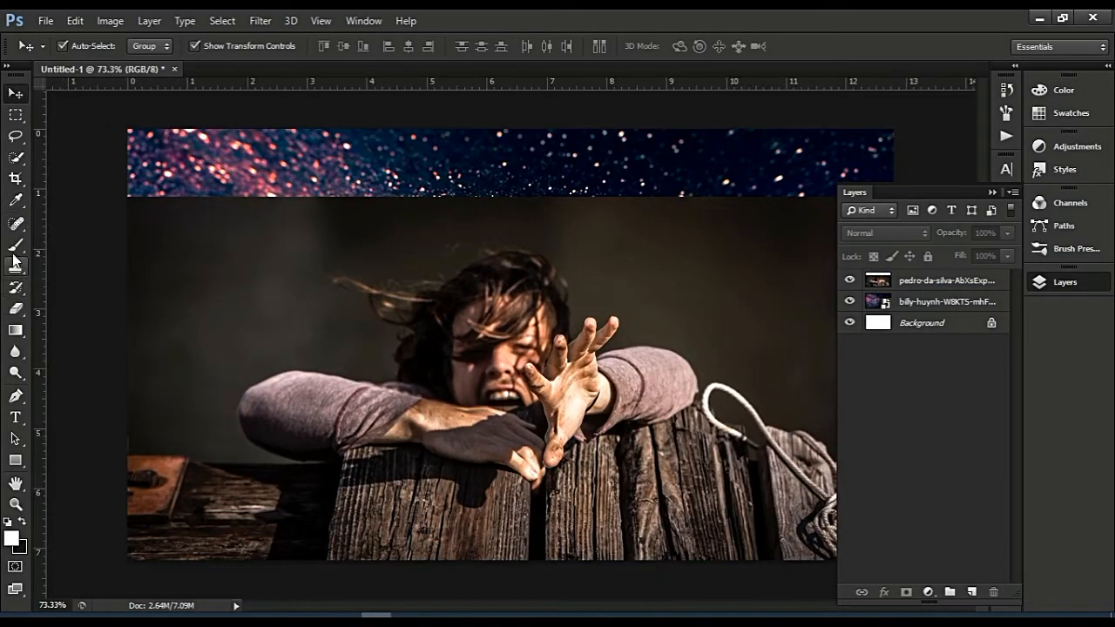
Try to remove the dark background at the photo's left side by quick-selecting and deleting it.
key(w)
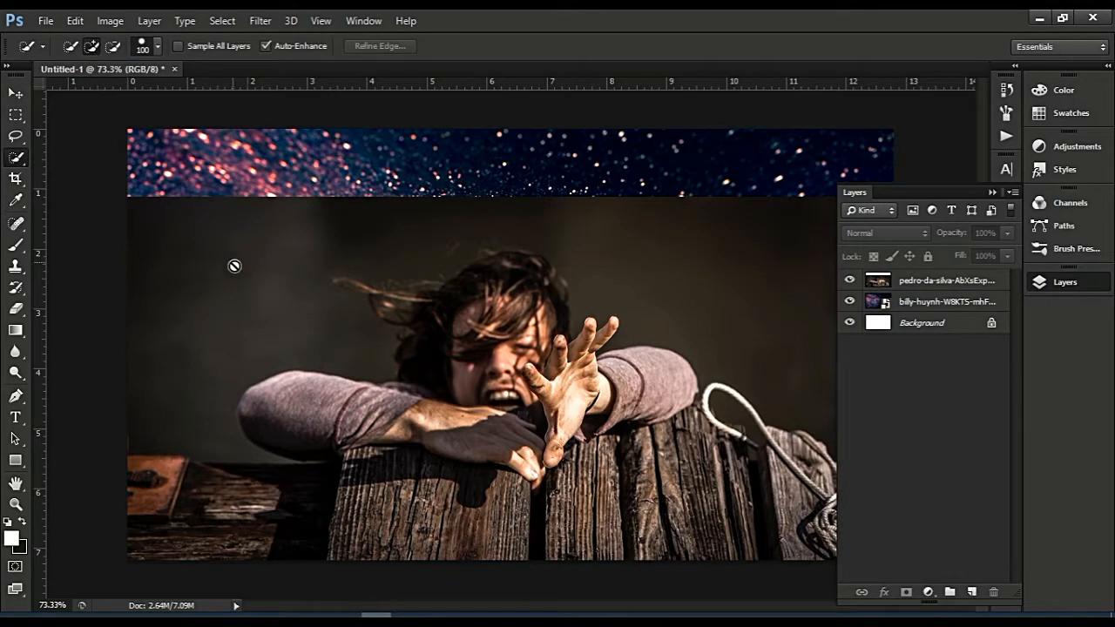
click(915, 280)
drag(200, 261, 154, 366)
key(Delete)
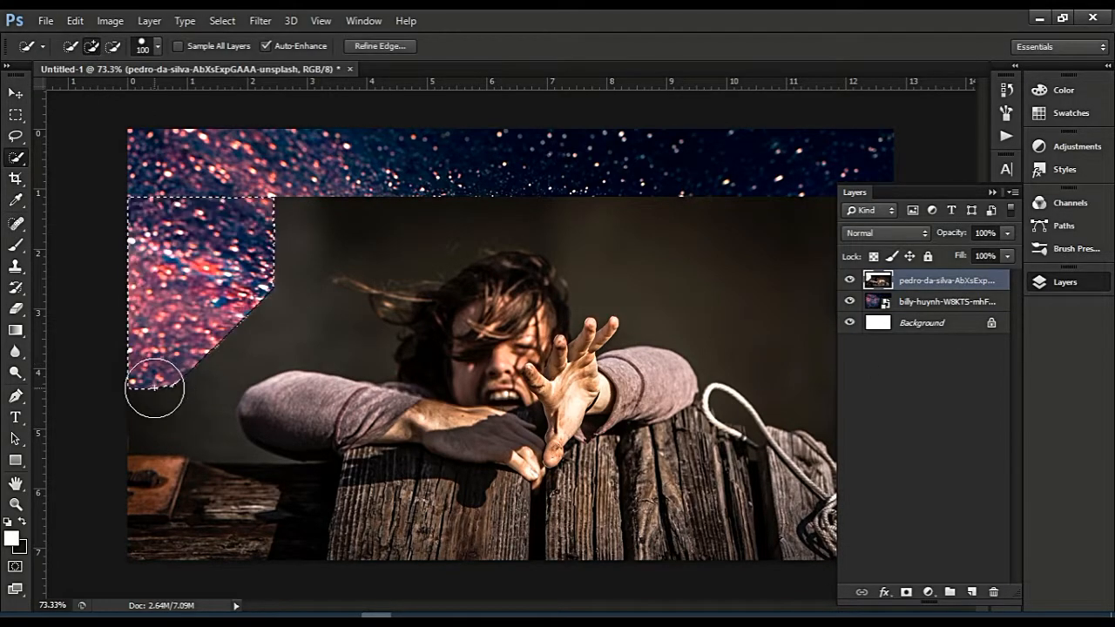
key(ctrl+z)
Add a white layer mask to the person photo's layer.
click(905, 591)
key(ctrl+z)
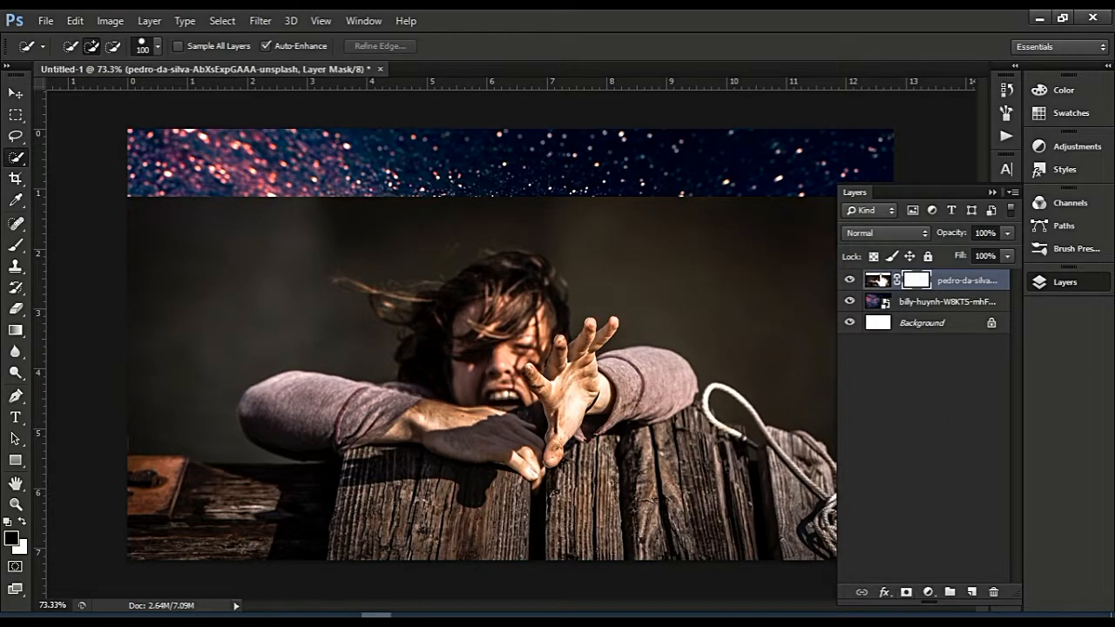
Quick-select the photo's dark background around the arms, posts and rope, and subtract the person's head from the selection.
mouse_move(136, 370)
mouse_down()
mouse_move(175, 418)
mouse_move(165, 466)
mouse_move(285, 252)
mouse_move(447, 189)
mouse_up()
scroll(436, 294, down, 2)
drag(435, 294, 751, 311)
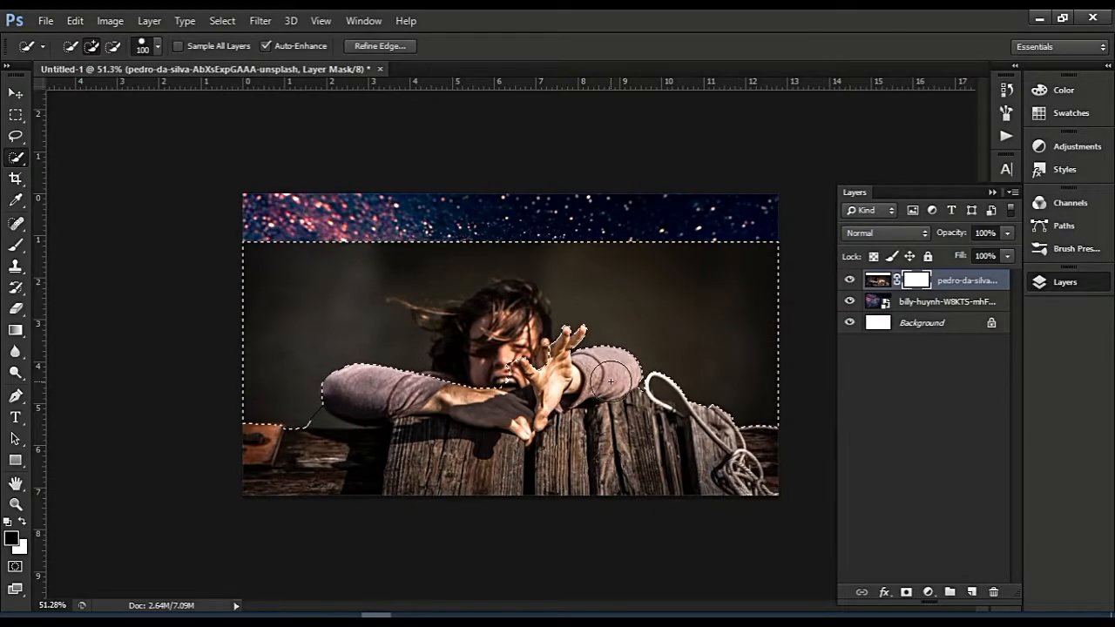
scroll(511, 343, up, 3)
mouse_move(385, 373)
mouse_down()
mouse_move(468, 340)
mouse_move(509, 290)
mouse_up()
mouse_move(540, 357)
mouse_down()
mouse_move(517, 280)
mouse_move(430, 325)
mouse_move(421, 389)
mouse_move(534, 297)
mouse_up()
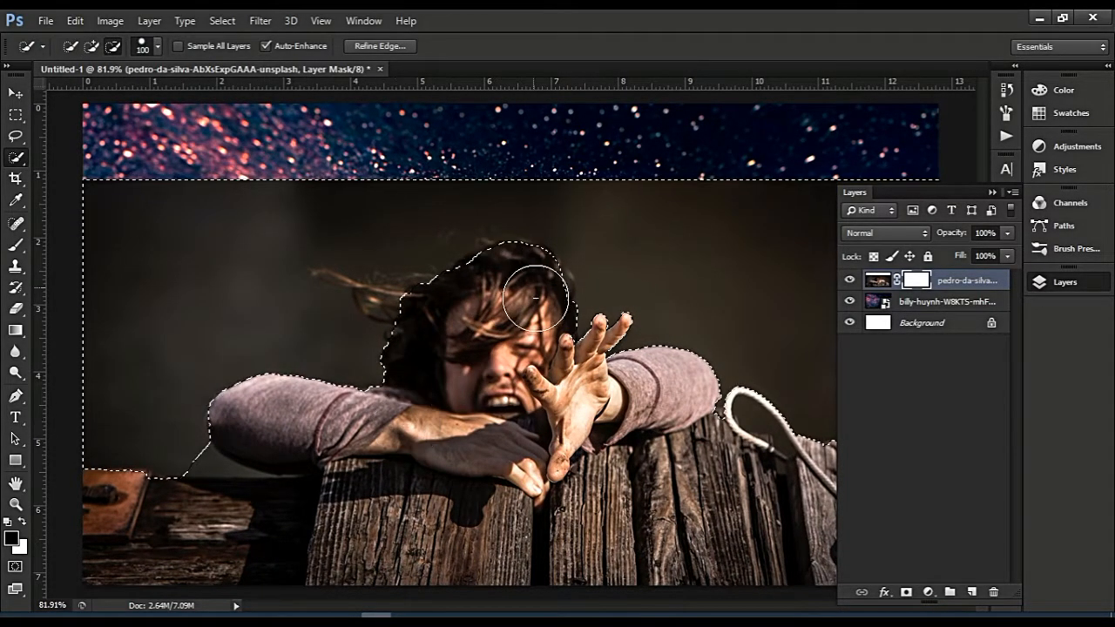
Refine the background selection with the Lasso under the left sleeve and where the right sleeve meets the post.
scroll(311, 485, up, 5)
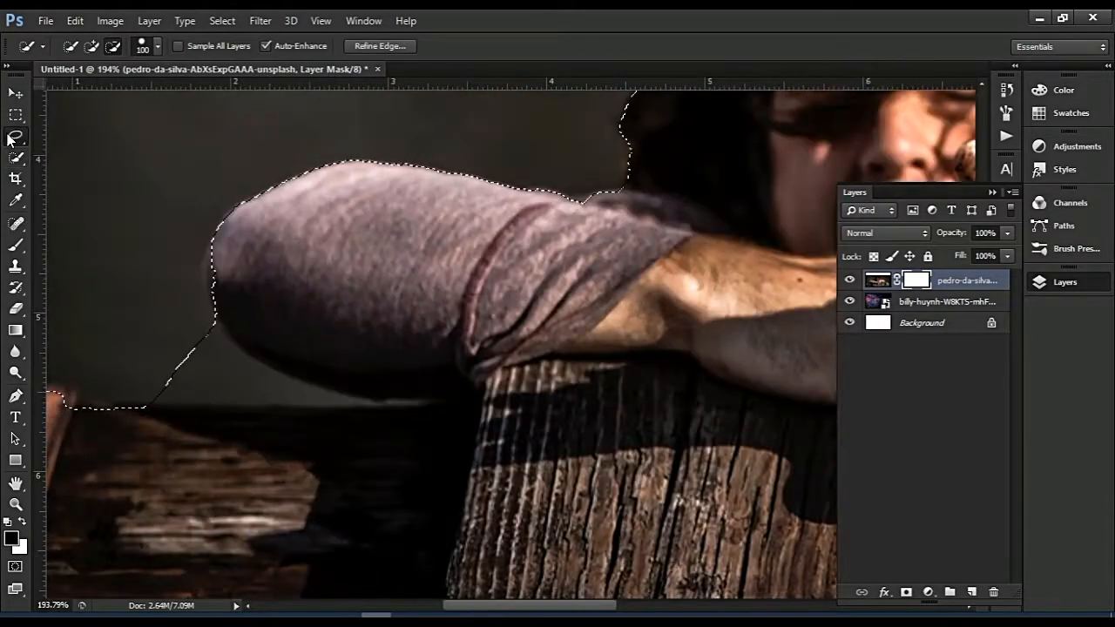
click(15, 136)
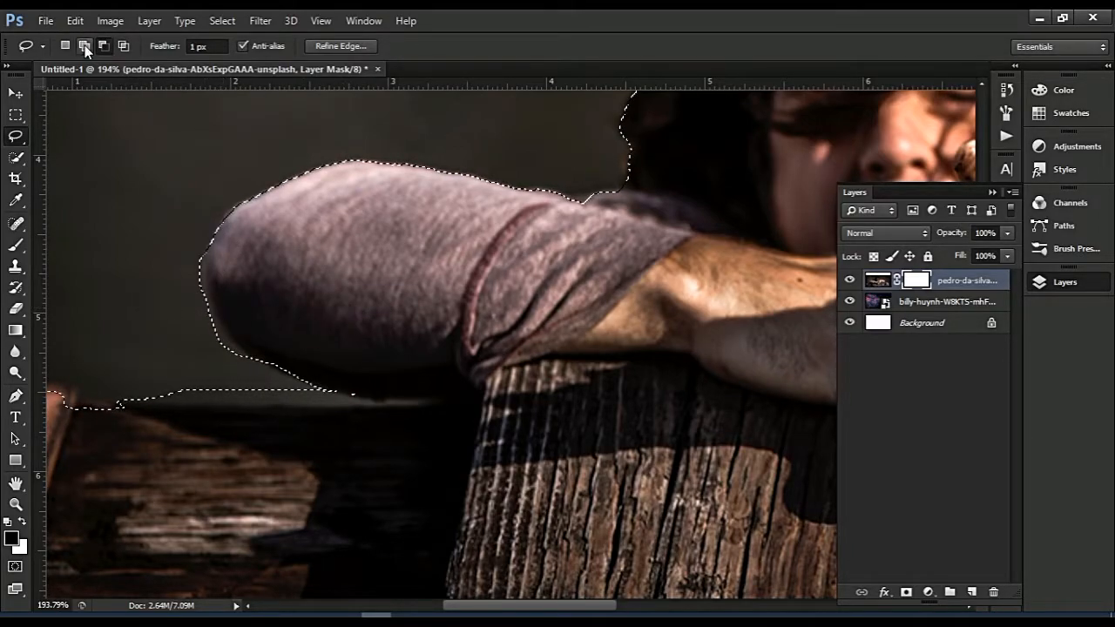
scroll(155, 424, down, 8)
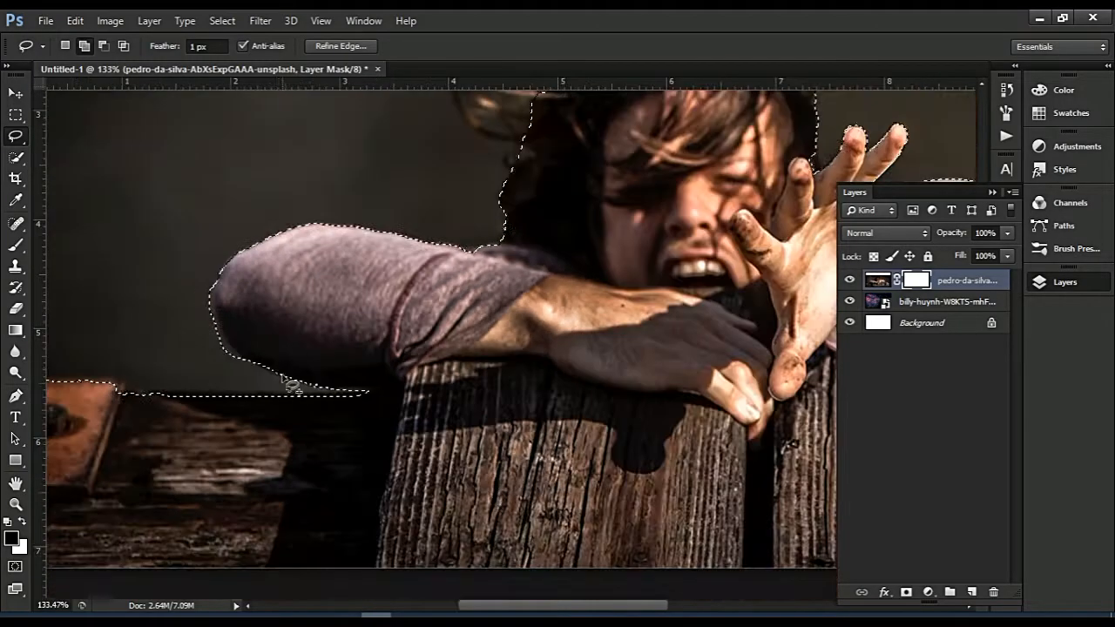
scroll(812, 400, up, 8)
scroll(761, 425, up, 5)
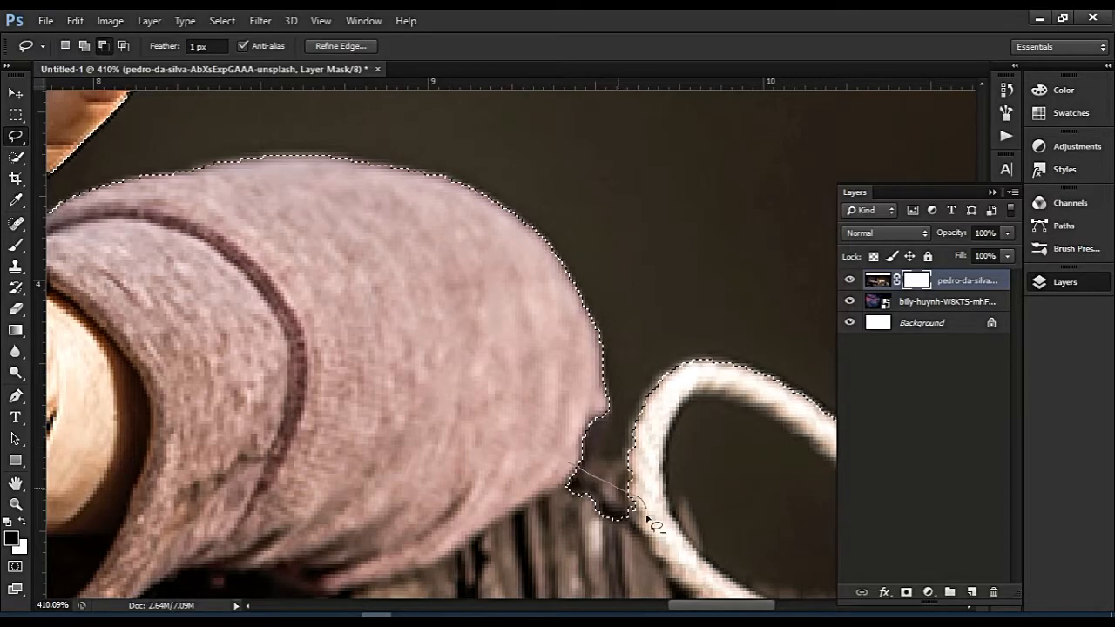
scroll(645, 488, down, 10)
Correct the selection edge around the hair with the Lasso, excluding the strands blowing left of the head.
scroll(558, 341, up, 7)
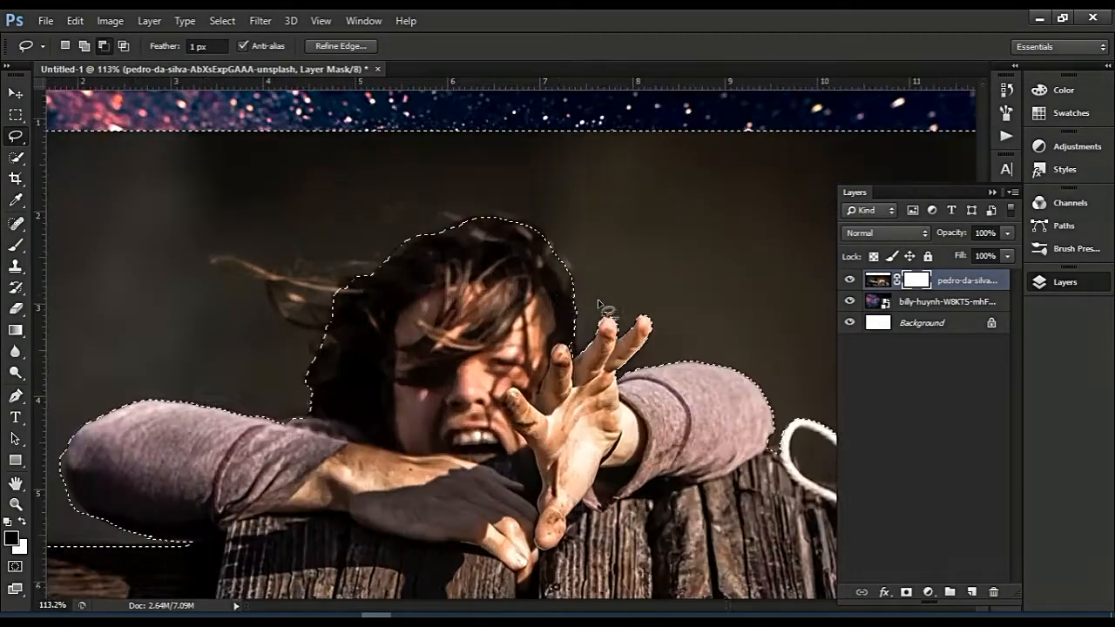
scroll(333, 367, down, 3)
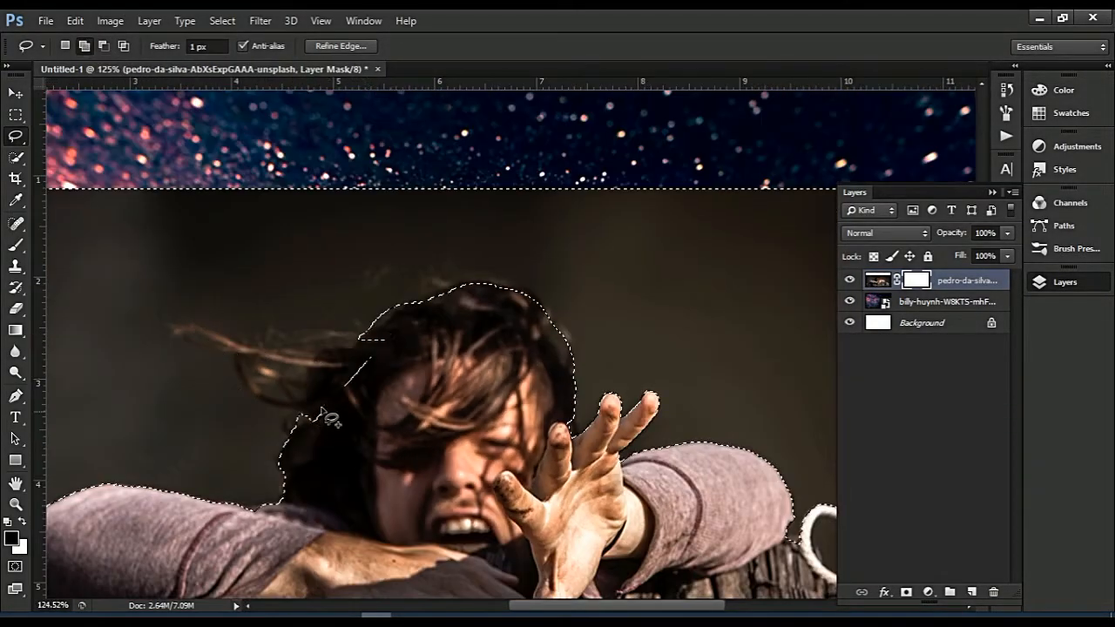
scroll(322, 431, down, 2)
scroll(346, 275, up, 1)
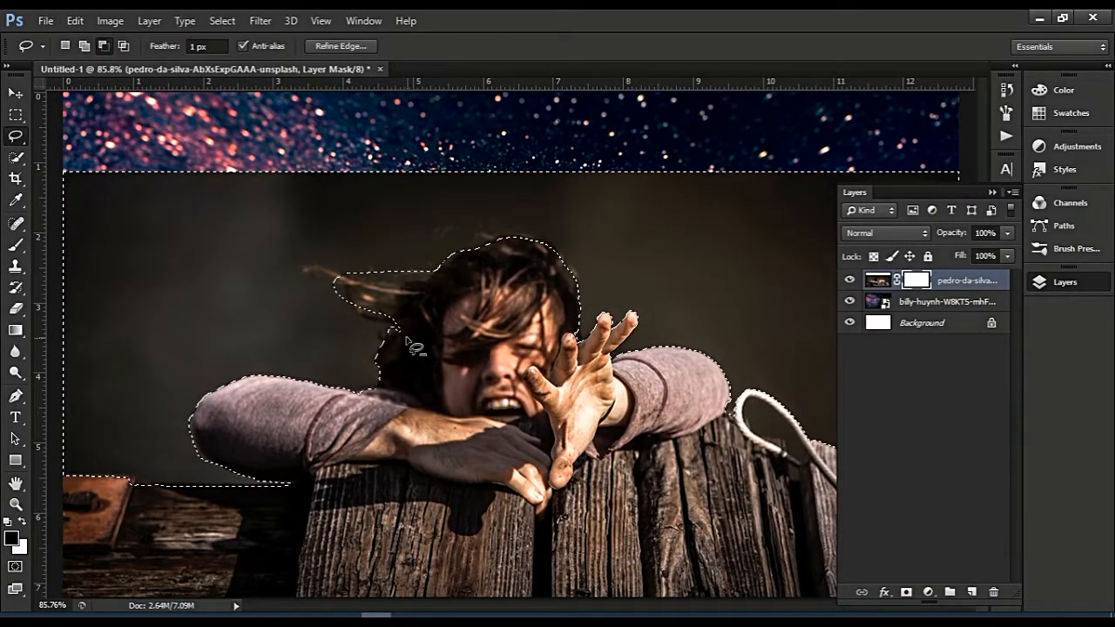
scroll(415, 348, down, 2)
scroll(587, 337, up, 1)
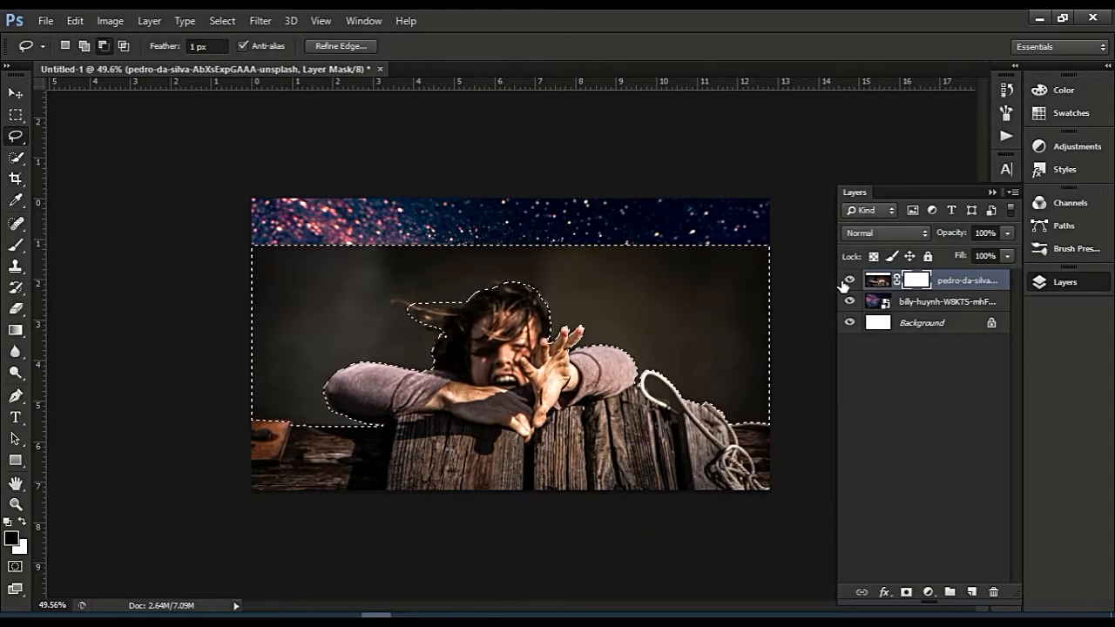
Hide the selected dark background by painting black on the photo's layer mask with the Brush.
click(15, 245)
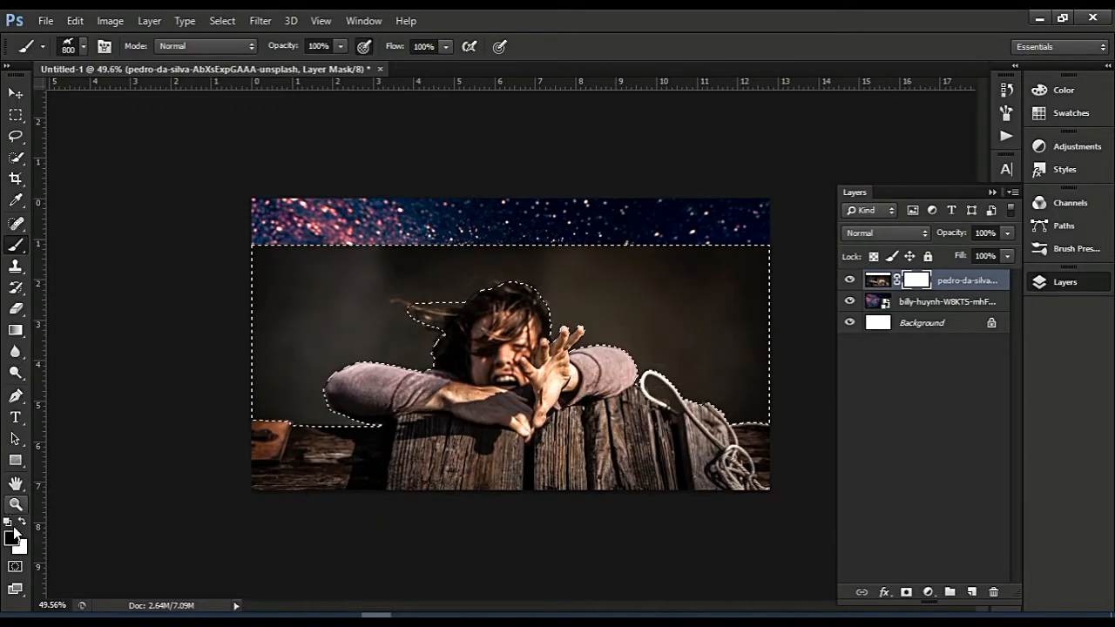
click(12, 540)
click(1070, 125)
click(849, 279)
click(850, 280)
Lasso the leftover dark background inside the rope loop beside the right sleeve.
scroll(691, 418, down, 2)
scroll(691, 419, up, 10)
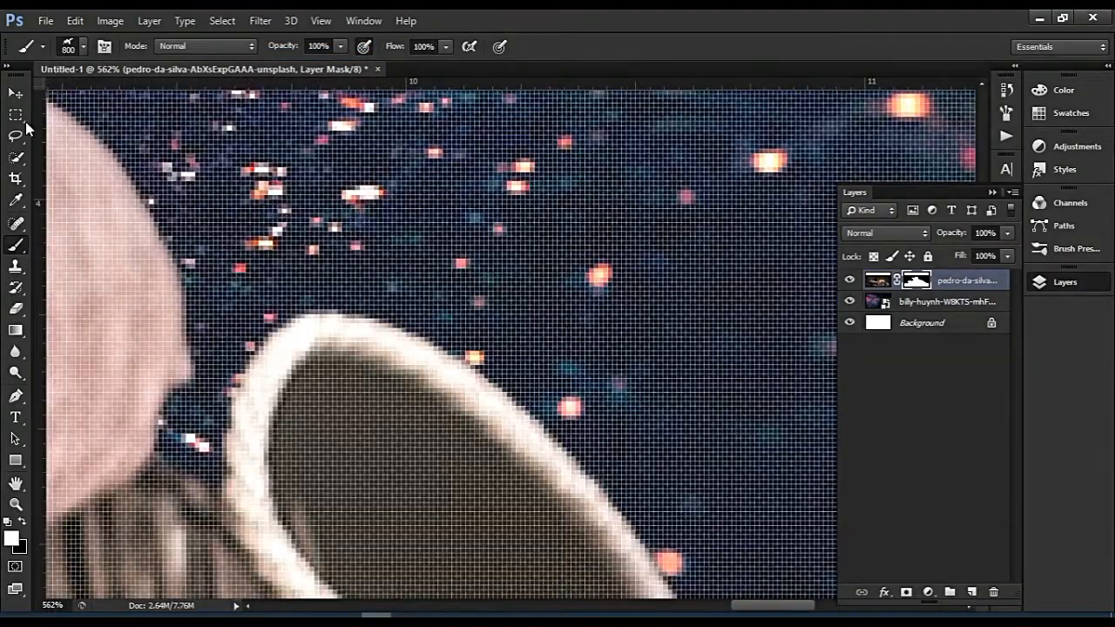
click(26, 128)
scroll(64, 155, down, 1)
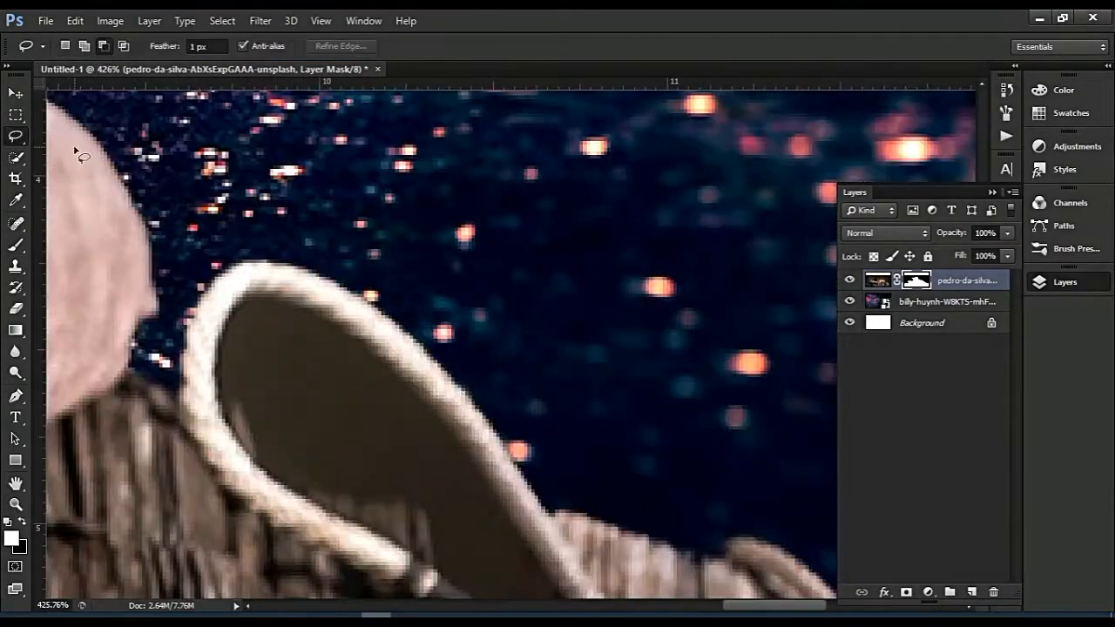
scroll(282, 407, up, 2)
drag(316, 522, 255, 472)
key(Return)
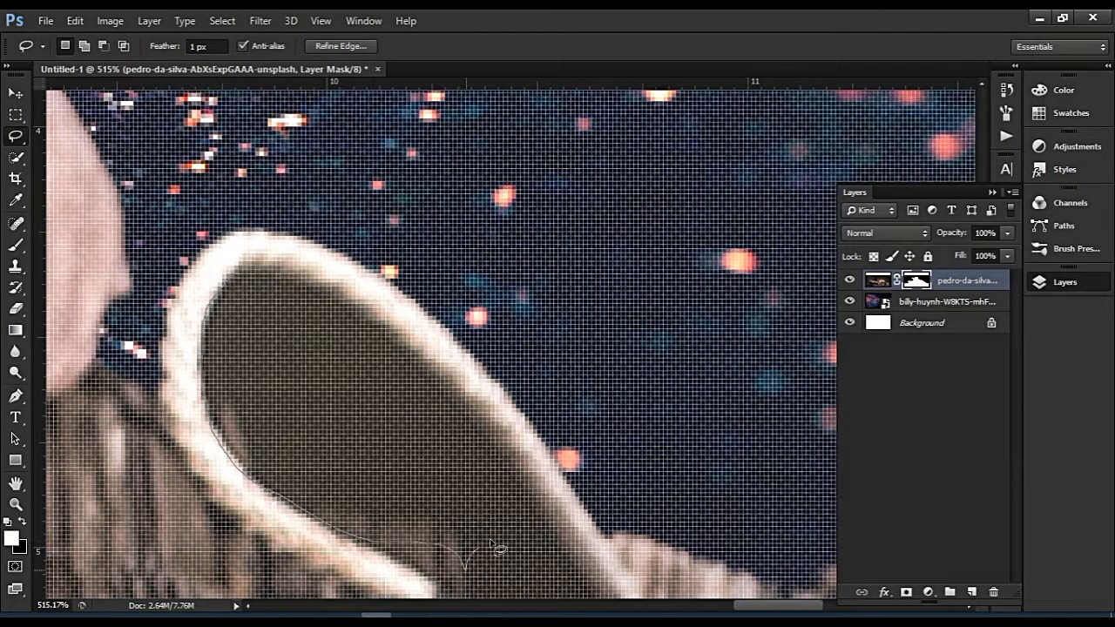
drag(235, 299, 234, 296)
scroll(234, 296, down, 8)
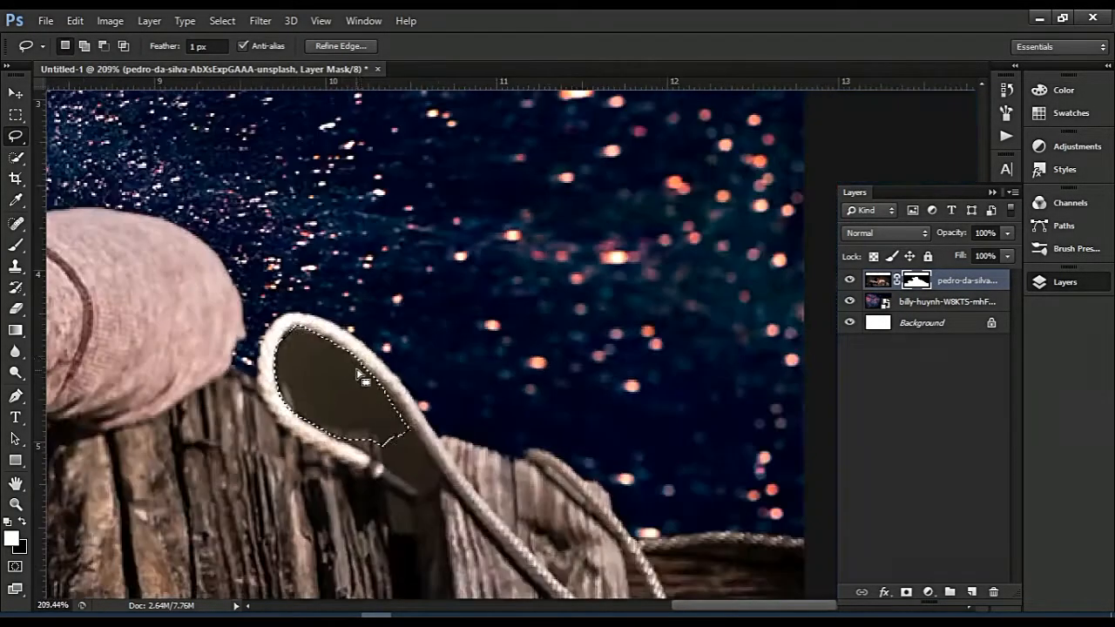
Extend the lasso selection to the lower end of the rope loop and the small gap beneath the rope.
scroll(821, 475, up, 4)
scroll(814, 468, up, 6)
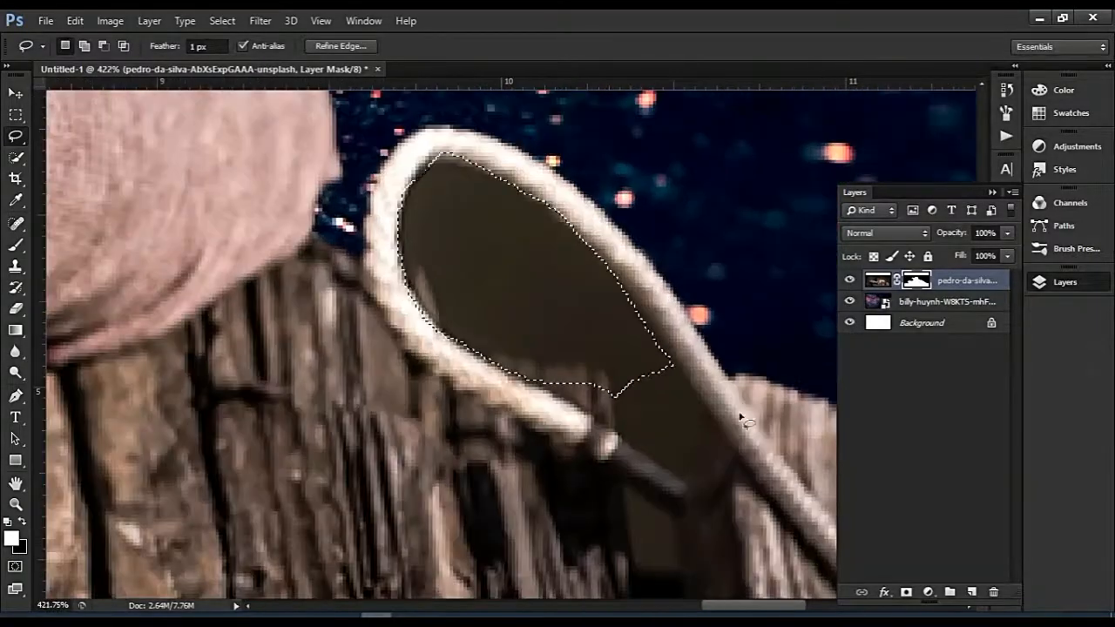
scroll(489, 383, down, 3)
mouse_move(458, 368)
mouse_down()
mouse_move(488, 388)
mouse_move(459, 372)
mouse_up()
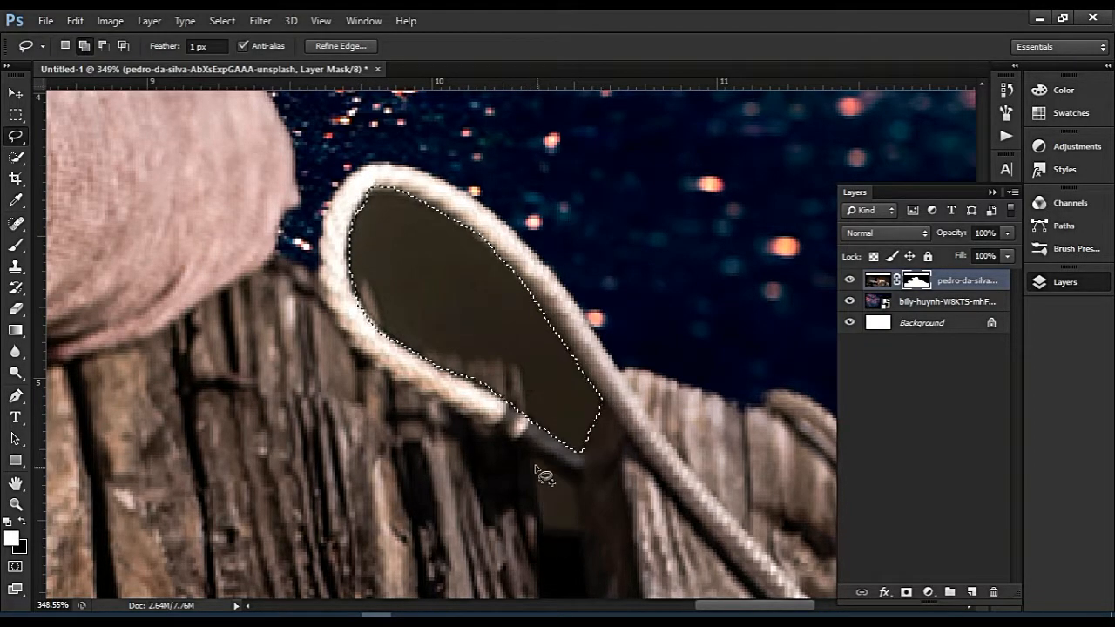
Mask out the selected background inside the rope loop and clear the selection.
scroll(578, 518, down, 6)
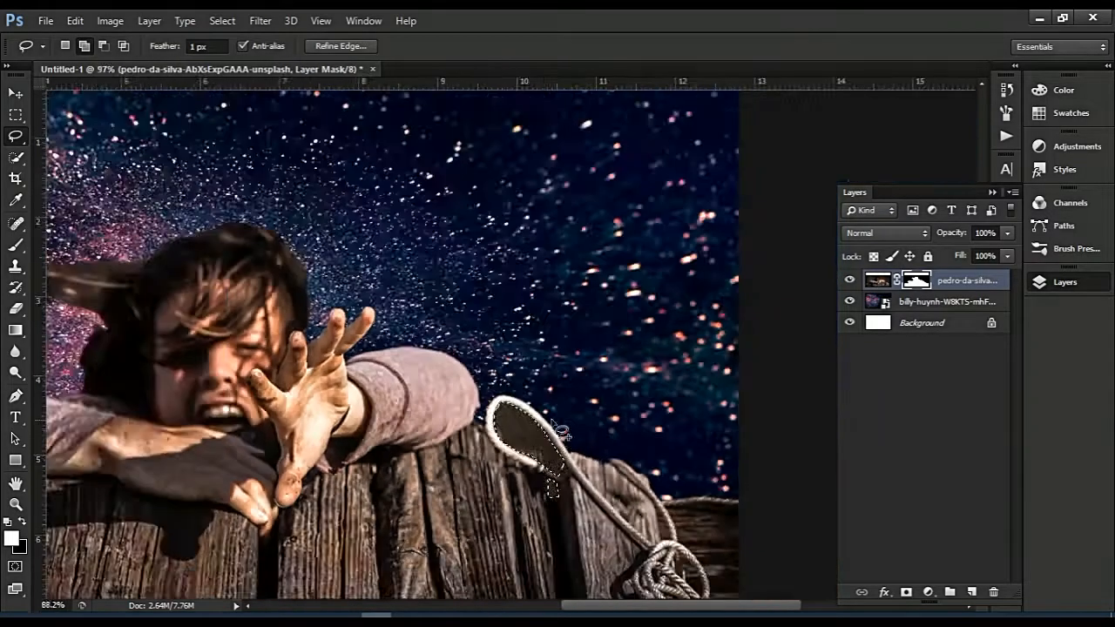
click(222, 20)
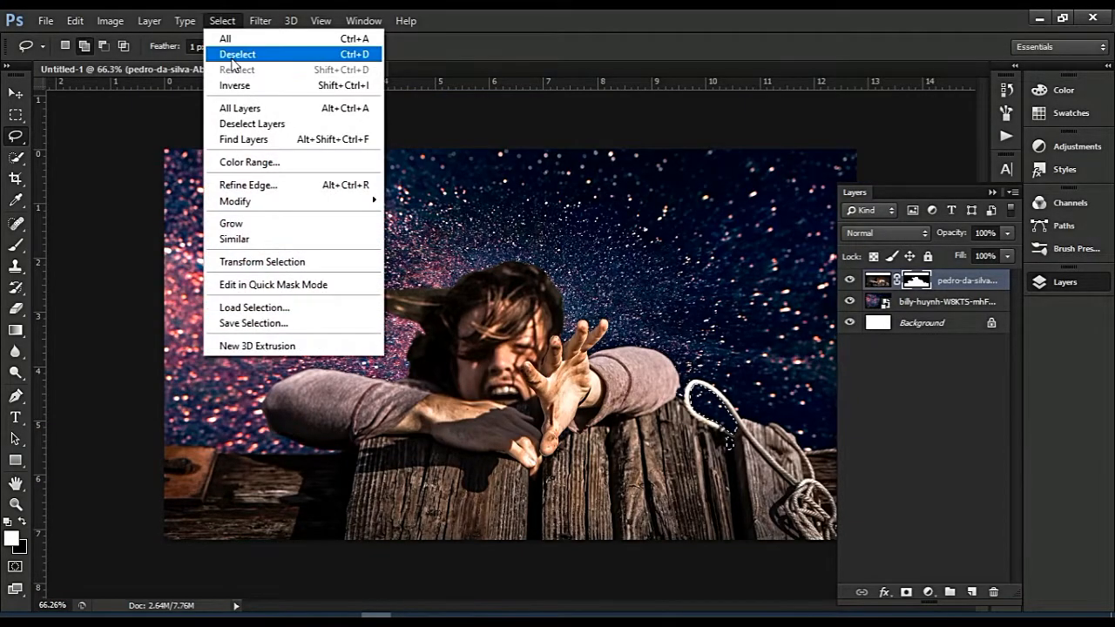
click(249, 52)
Set the Brush to the 326 hair-like tip with a size of 123 px for the mask around the hair.
scroll(654, 509, down, 5)
scroll(729, 513, up, 8)
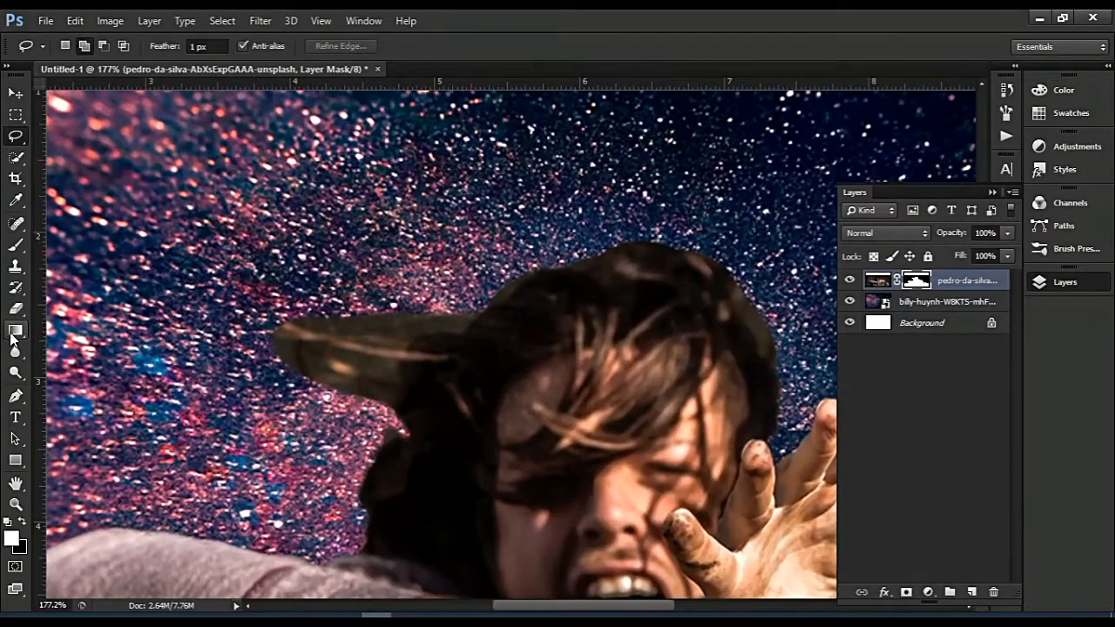
click(14, 248)
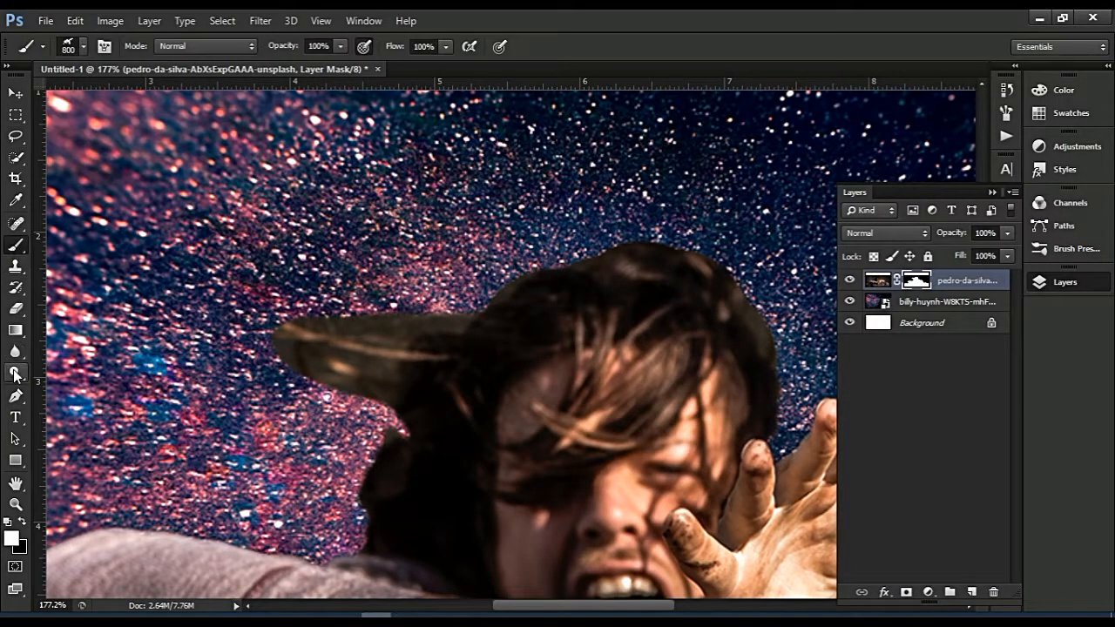
click(65, 48)
mouse_move(181, 226)
mouse_down()
mouse_move(182, 246)
mouse_move(183, 214)
mouse_up()
scroll(113, 235, down, 8)
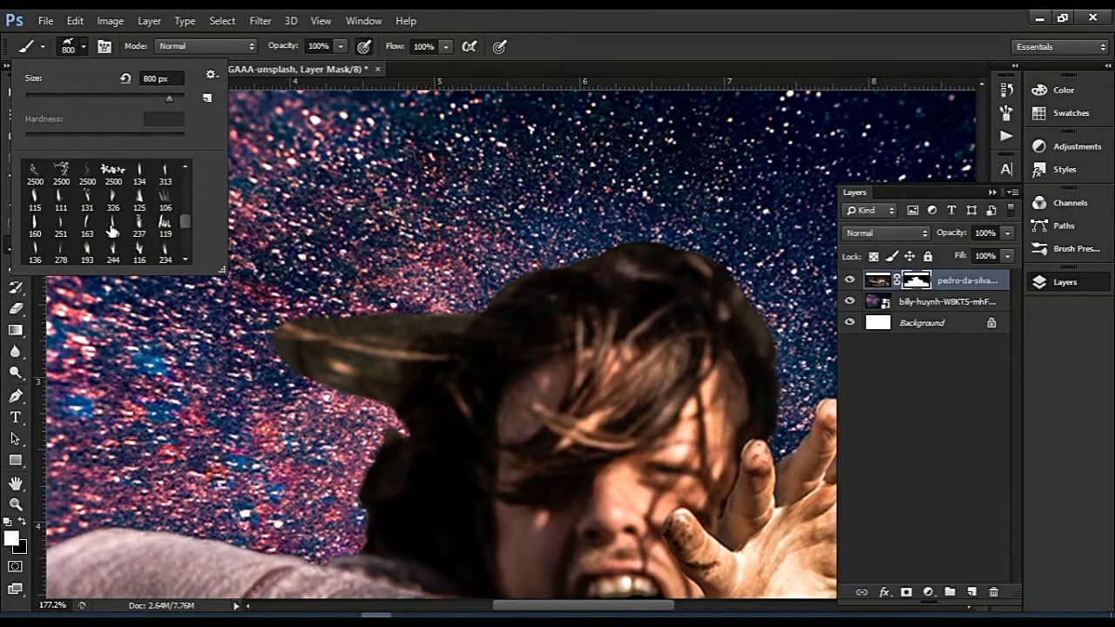
click(113, 229)
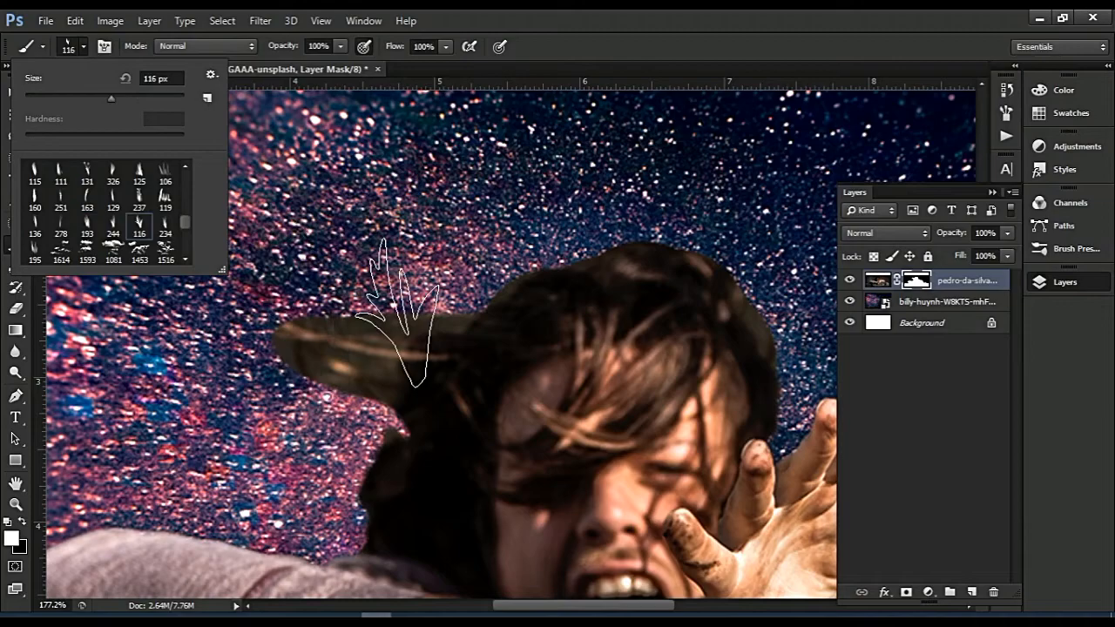
click(113, 174)
drag(147, 98, 113, 98)
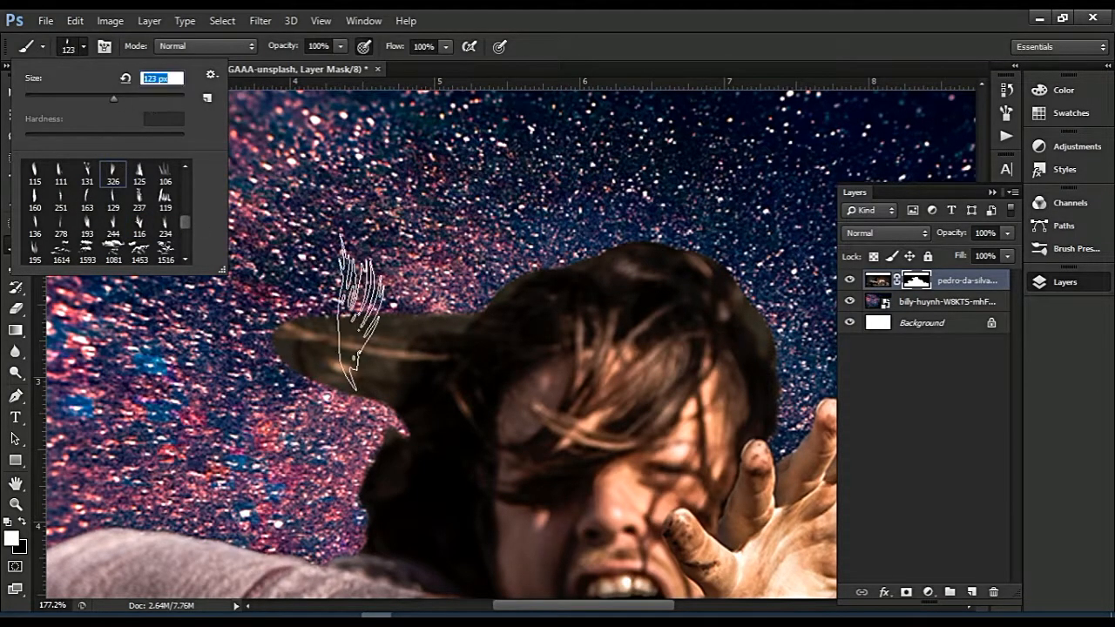
Rotate the brush tip to -34° and paint black on the mask over the leftover background around the blowing hair.
click(1006, 135)
click(1006, 114)
drag(958, 283, 941, 278)
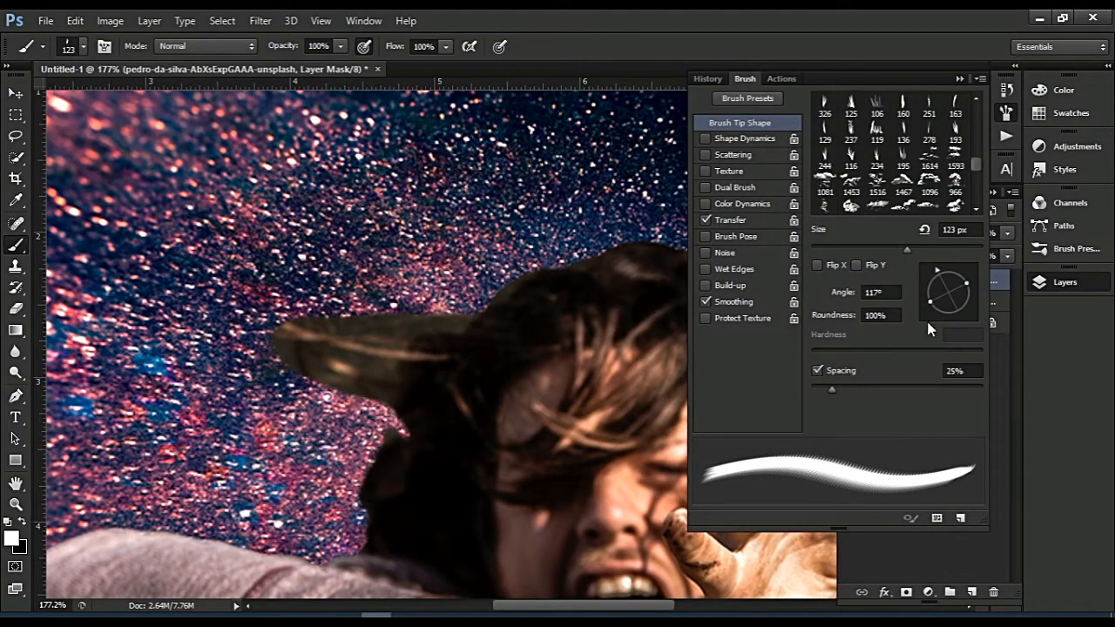
mouse_move(935, 269)
mouse_down()
mouse_move(972, 284)
mouse_move(969, 306)
mouse_up()
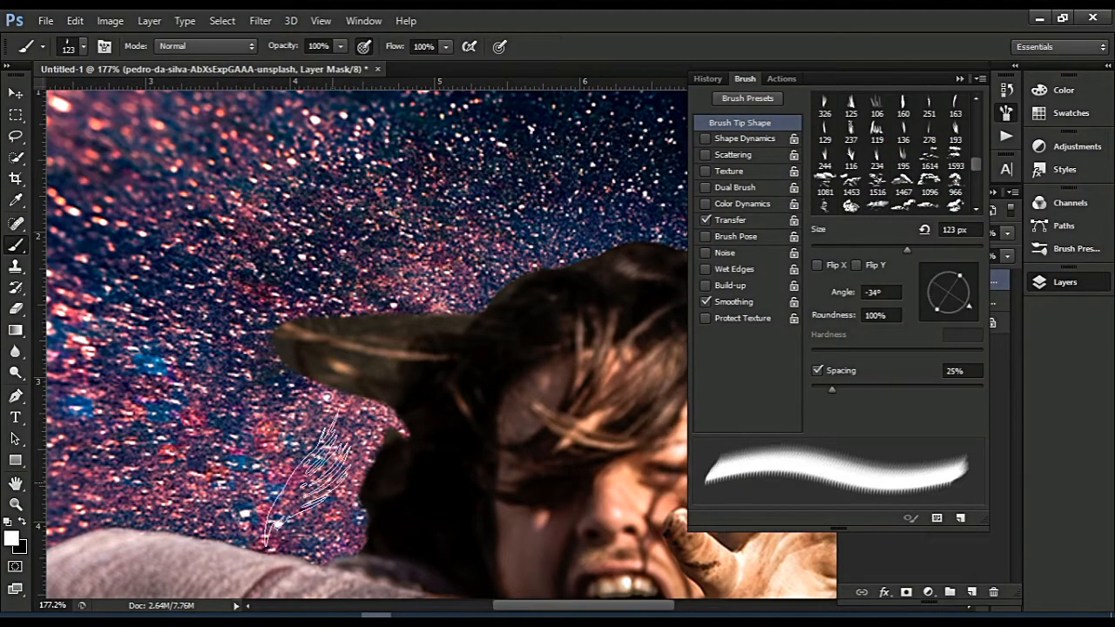
click(959, 80)
click(340, 413)
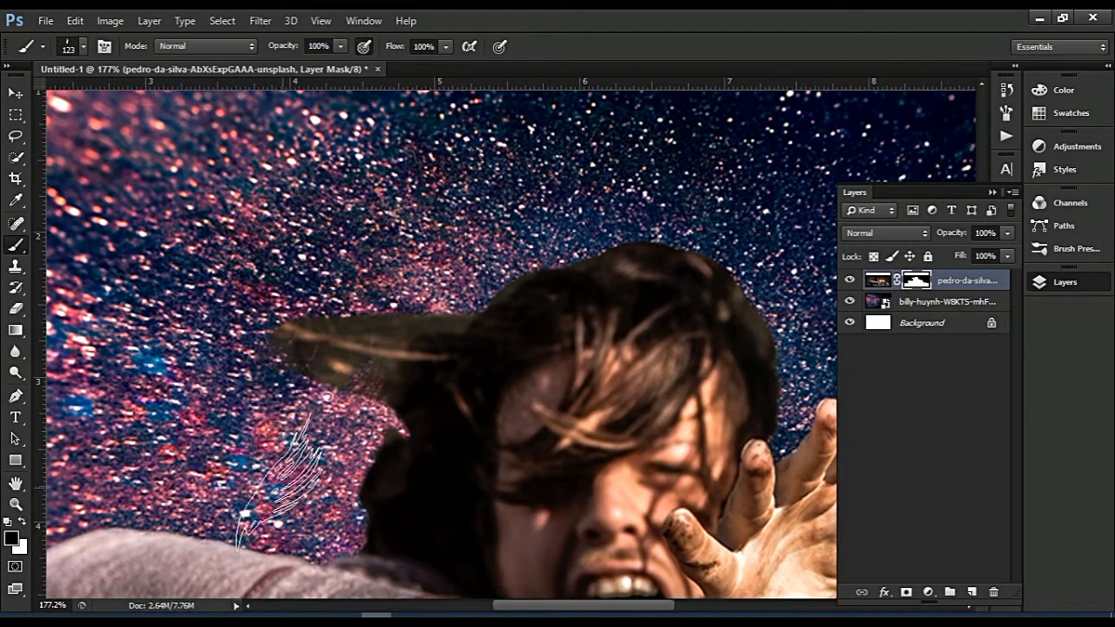
Rotate the brush tip to -60° and mask out the dark background left around the hair blowing toward the pink nebula.
click(1006, 113)
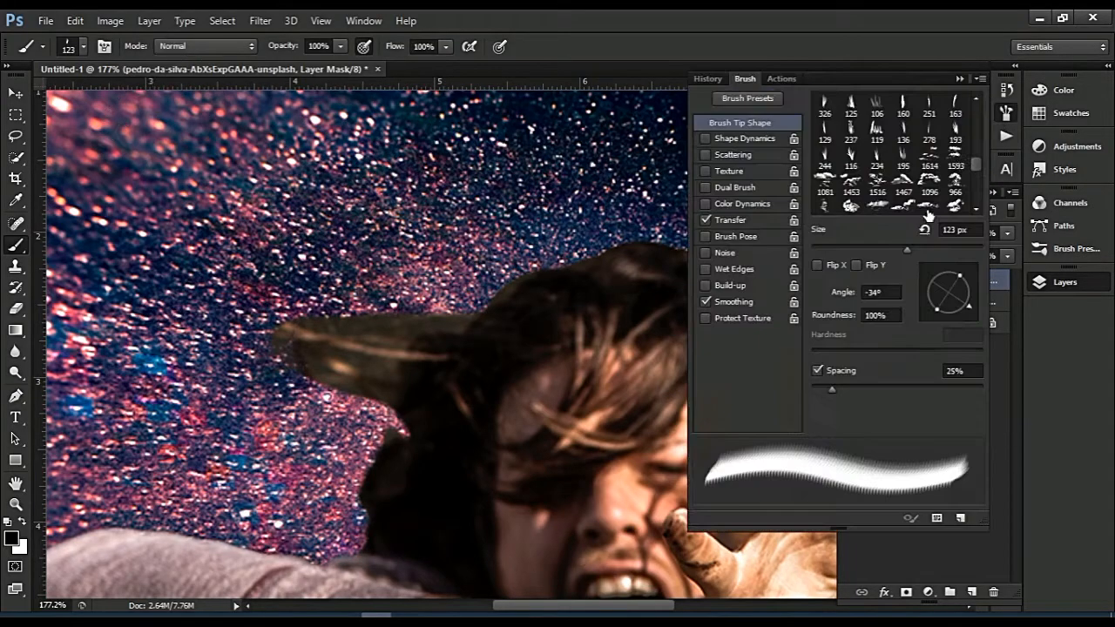
drag(966, 310, 959, 315)
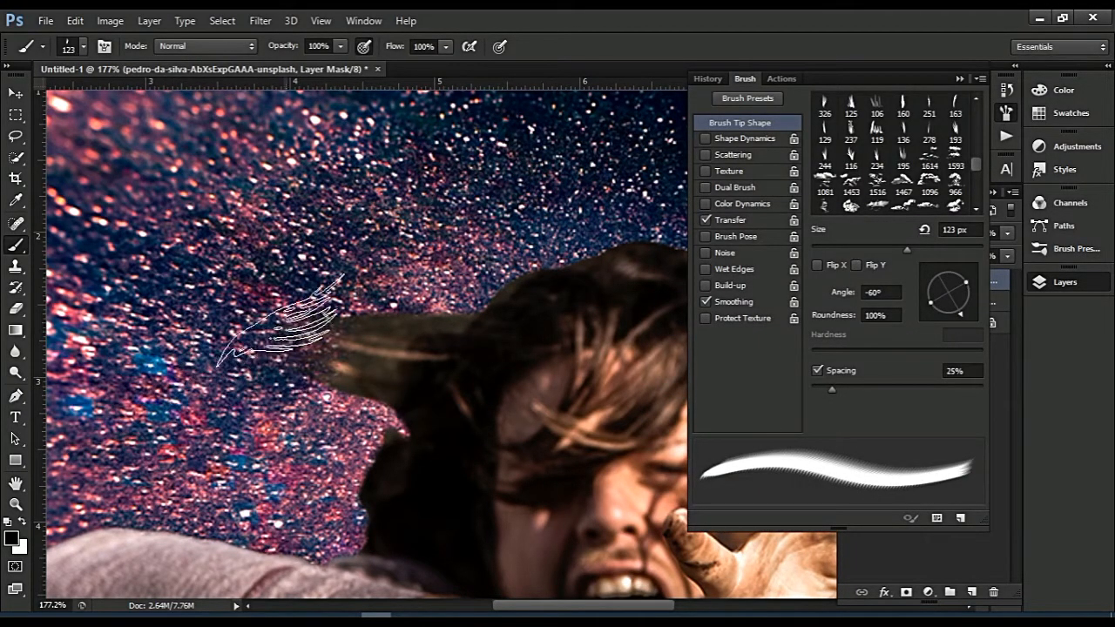
drag(321, 305, 261, 319)
click(345, 349)
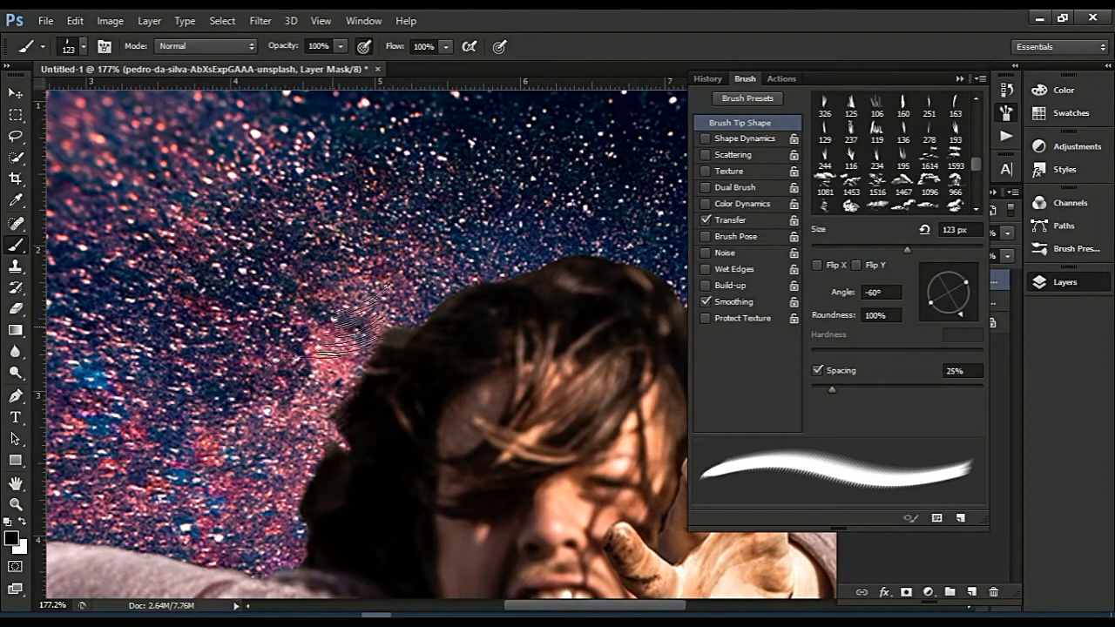
scroll(277, 390, down, 3)
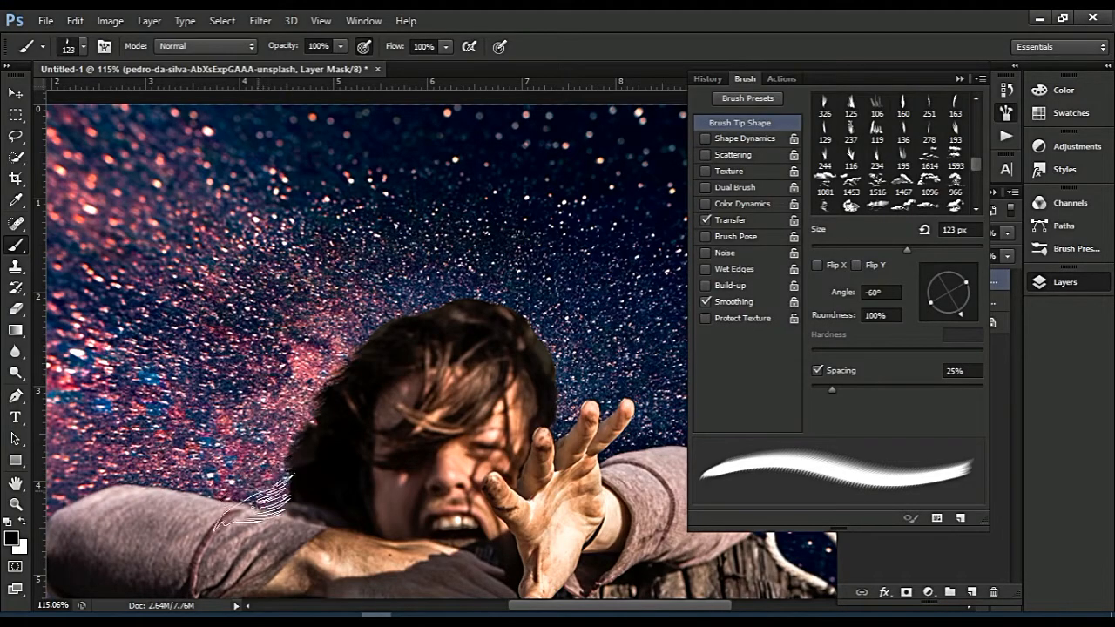
scroll(266, 361, down, 5)
Rotate the brush tip to -176°, mask strand-like gaps along the hair edge above the raised hand, and reduce the brush to 121 px.
scroll(570, 375, up, 10)
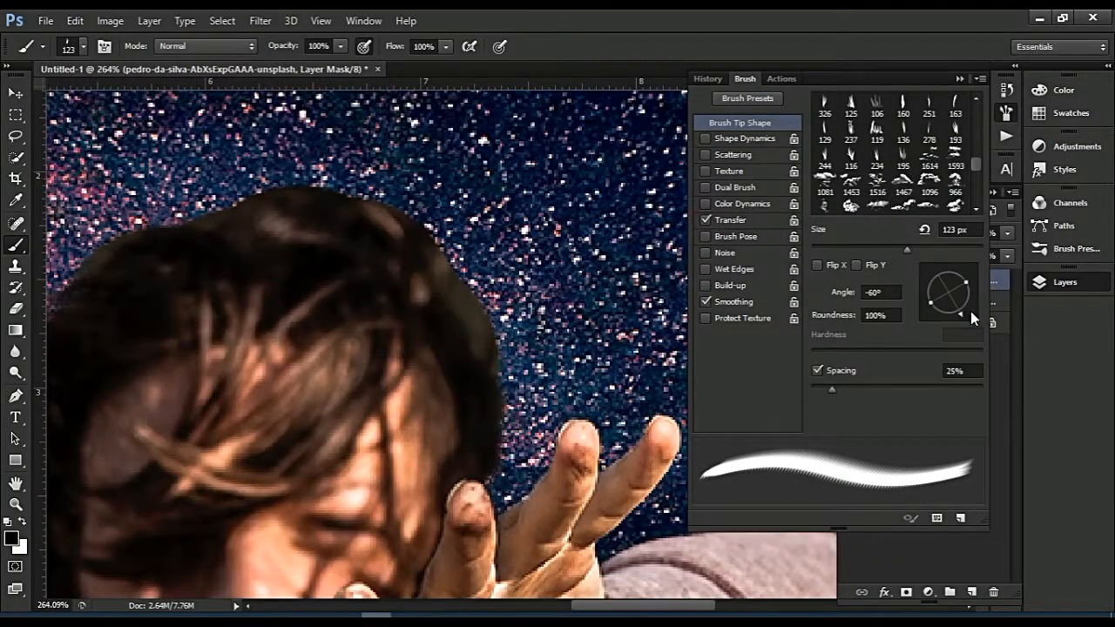
drag(970, 311, 925, 294)
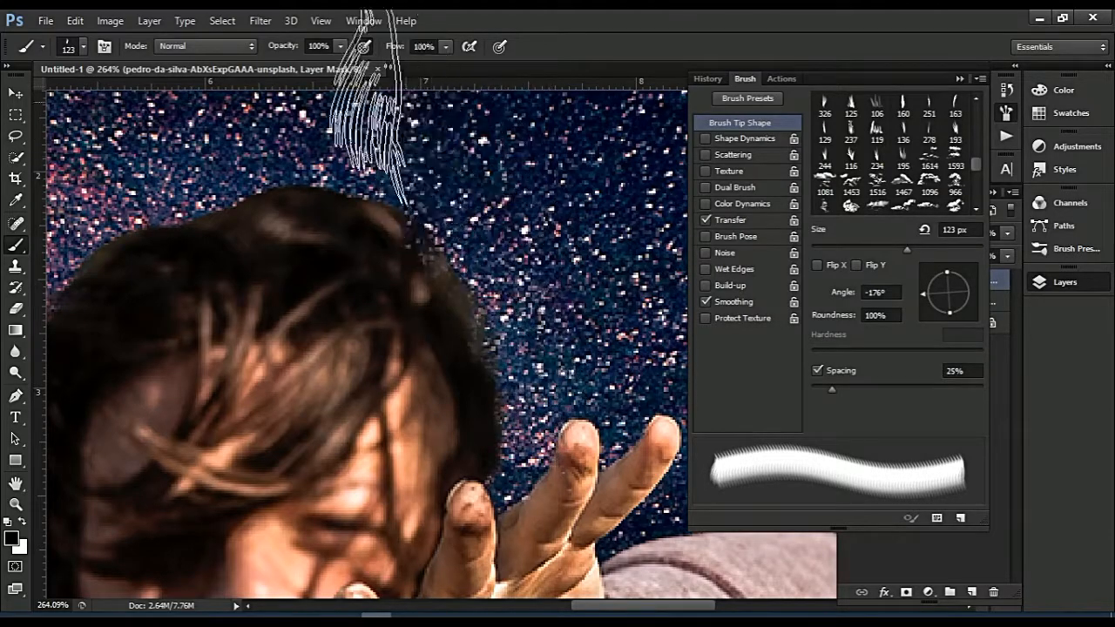
scroll(473, 240, down, 3)
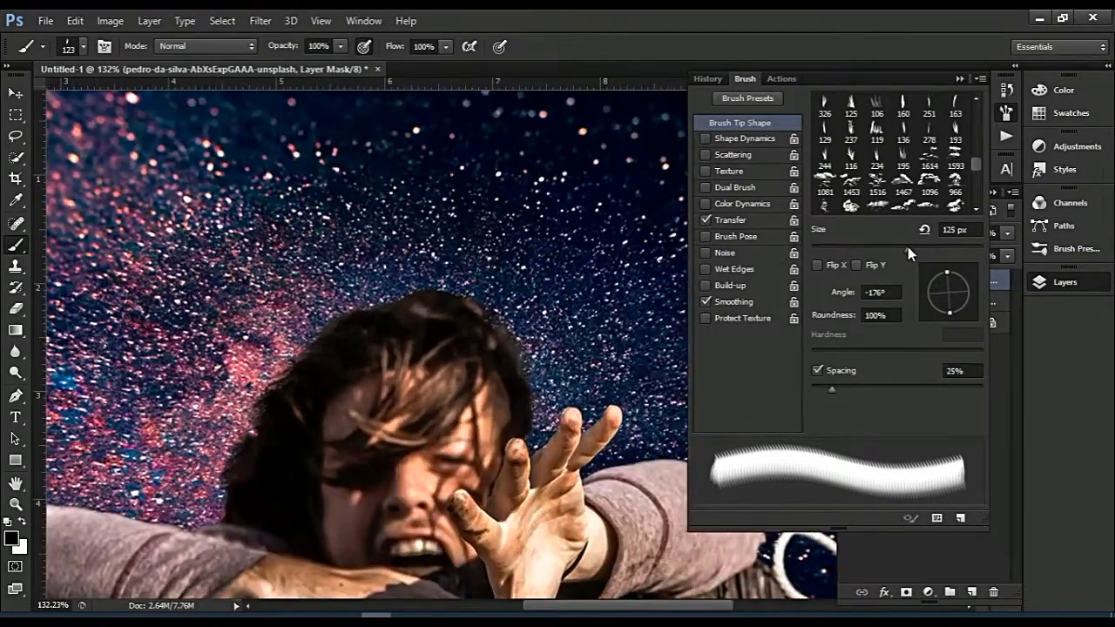
click(959, 78)
scroll(472, 239, down, 4)
scroll(520, 222, up, 5)
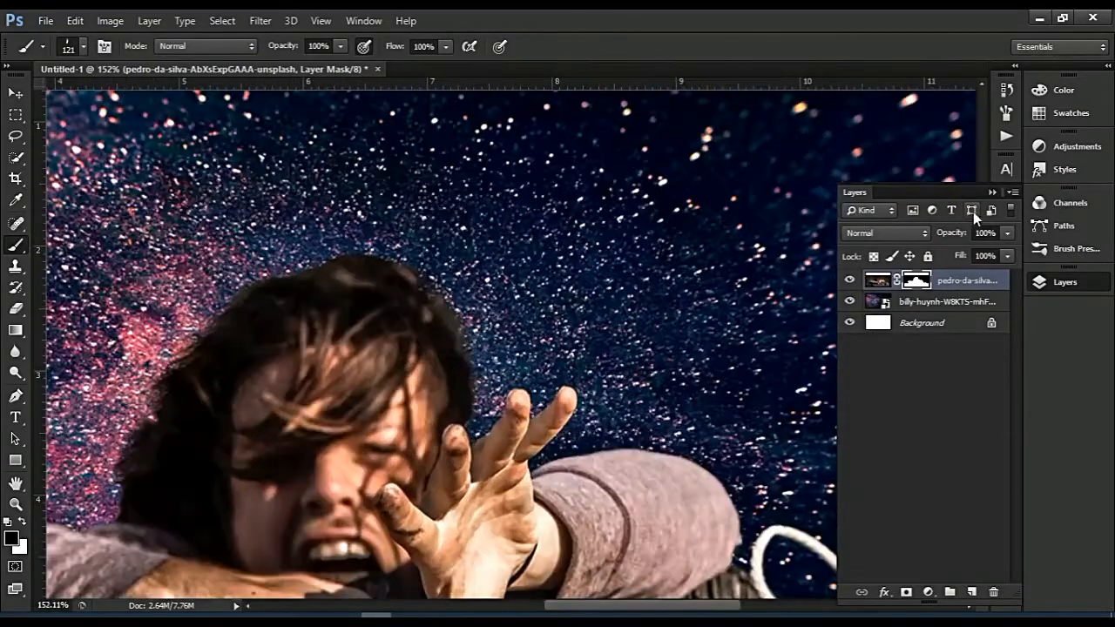
Rotate the brush tip to -130° for refining the hair outline around the crown of the head.
click(1006, 112)
drag(965, 266, 929, 315)
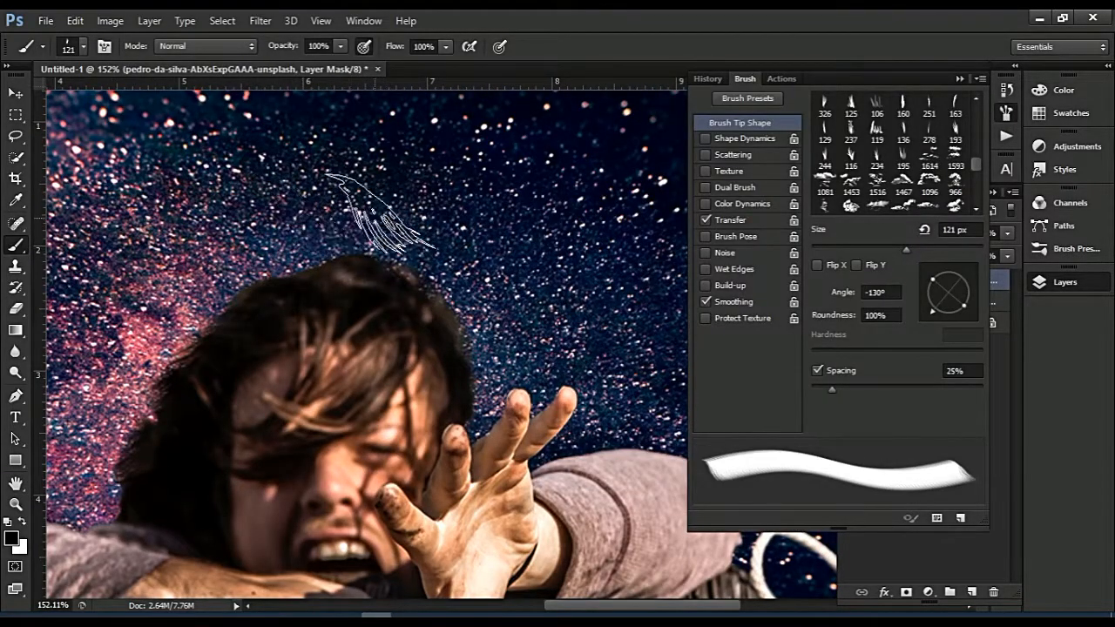
scroll(228, 225, down, 5)
key(F5)
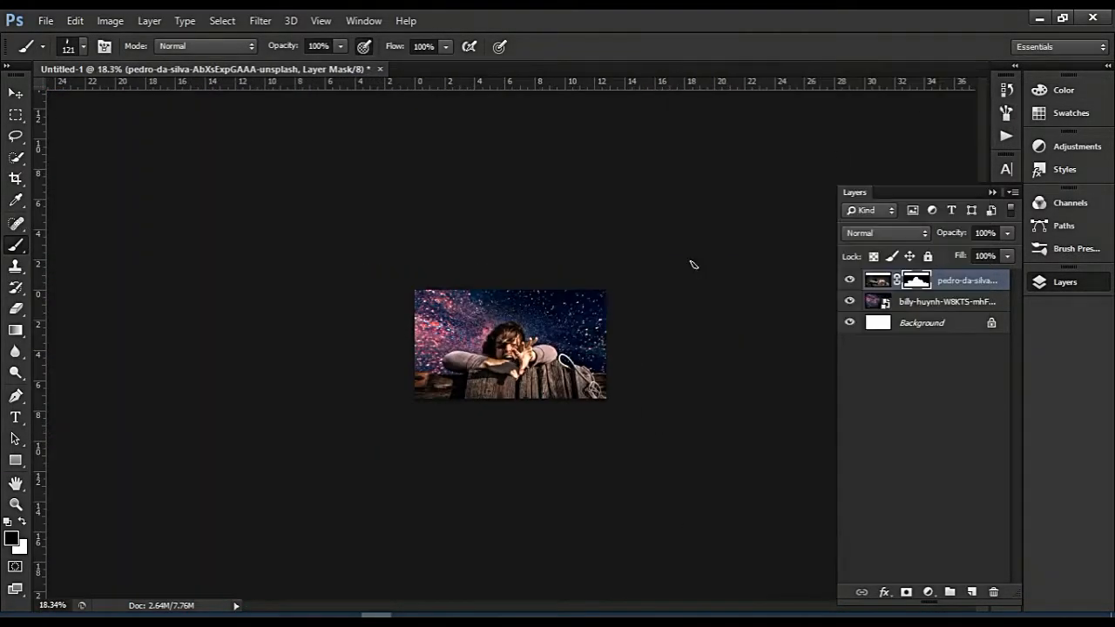
scroll(730, 366, up, 1)
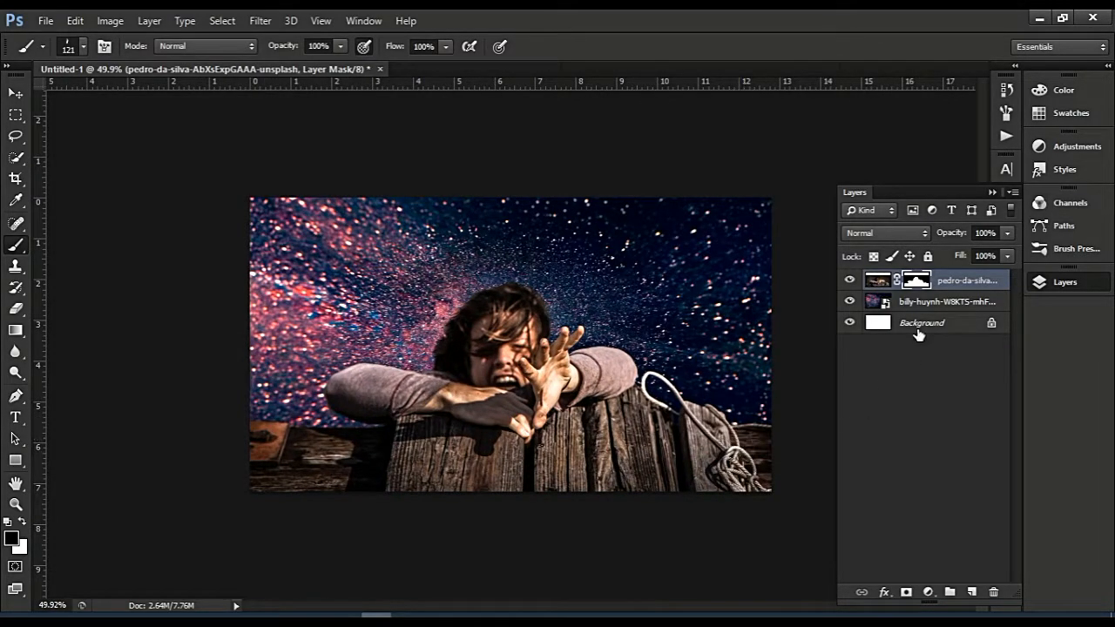
Add an Exposure adjustment clipped to the starfield layer and raise its exposure to brighten the stars.
click(934, 301)
click(929, 593)
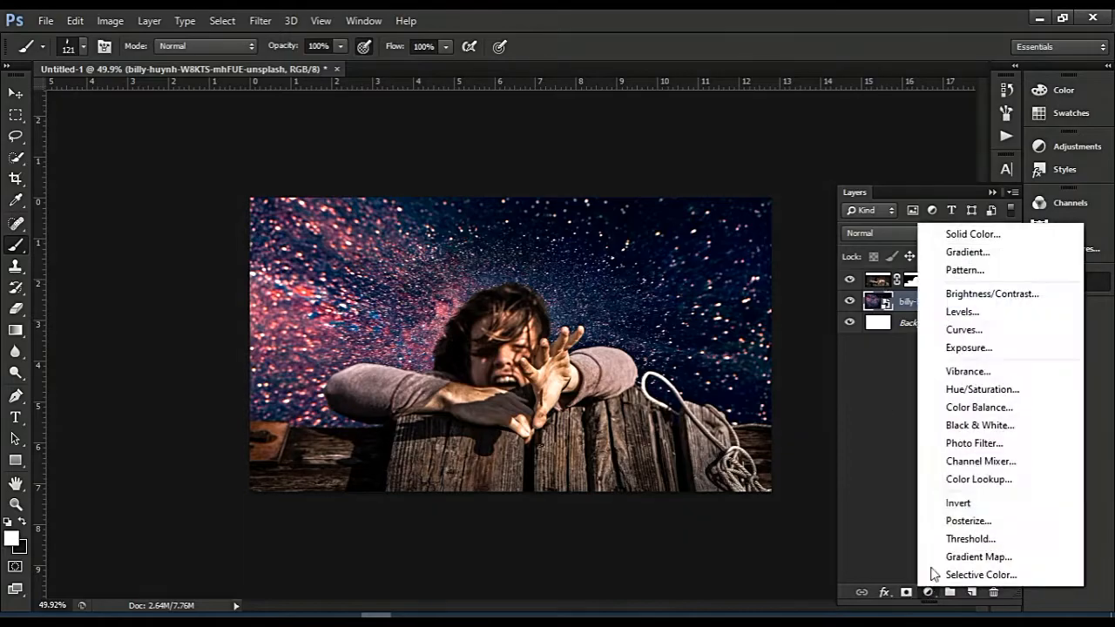
click(969, 346)
drag(895, 343, 921, 331)
click(775, 414)
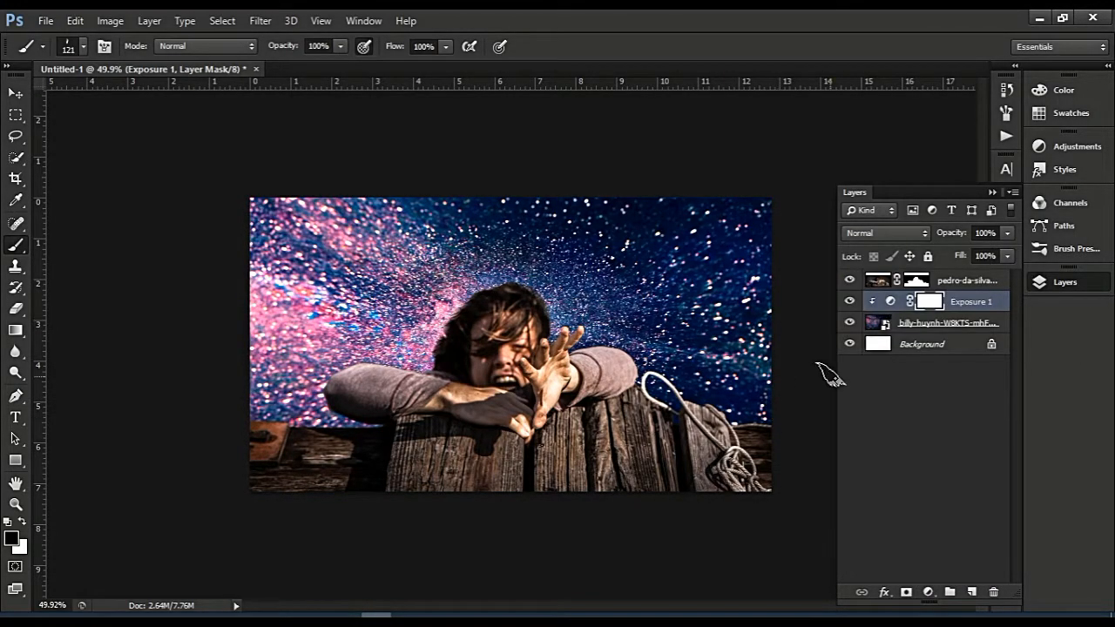
double_click(888, 325)
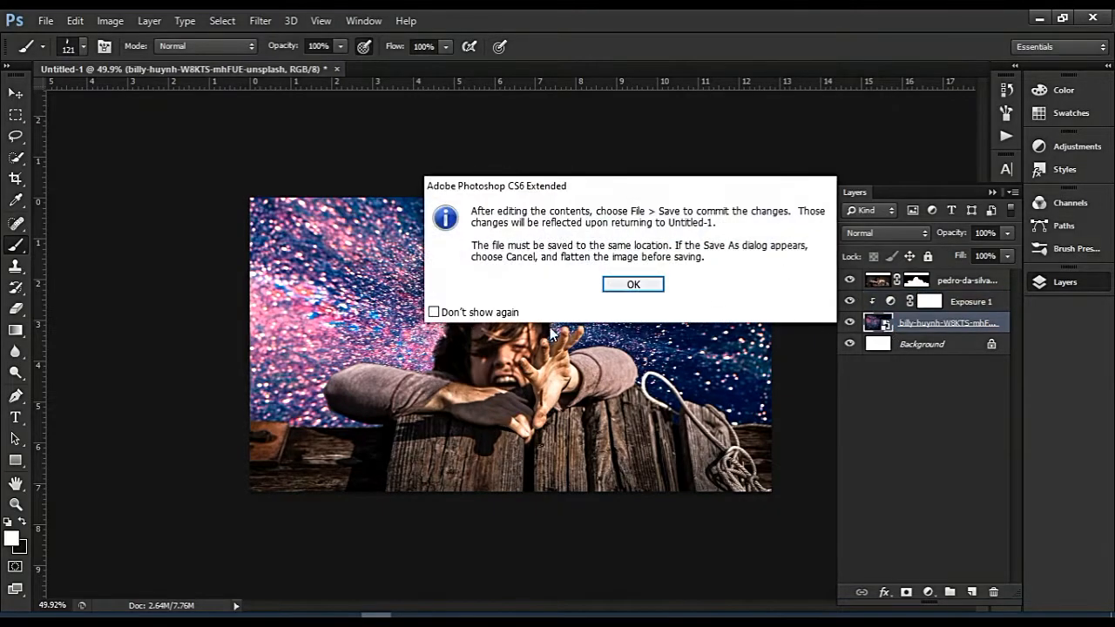
click(647, 285)
click(603, 70)
Duplicate the starfield layer, release the Exposure adjustment's clipping, and keep the copy selected directly beneath the adjustment.
key(ctrl+j)
click(922, 343)
click(913, 329)
click(872, 303)
double_click(890, 304)
click(862, 430)
click(958, 249)
click(882, 324)
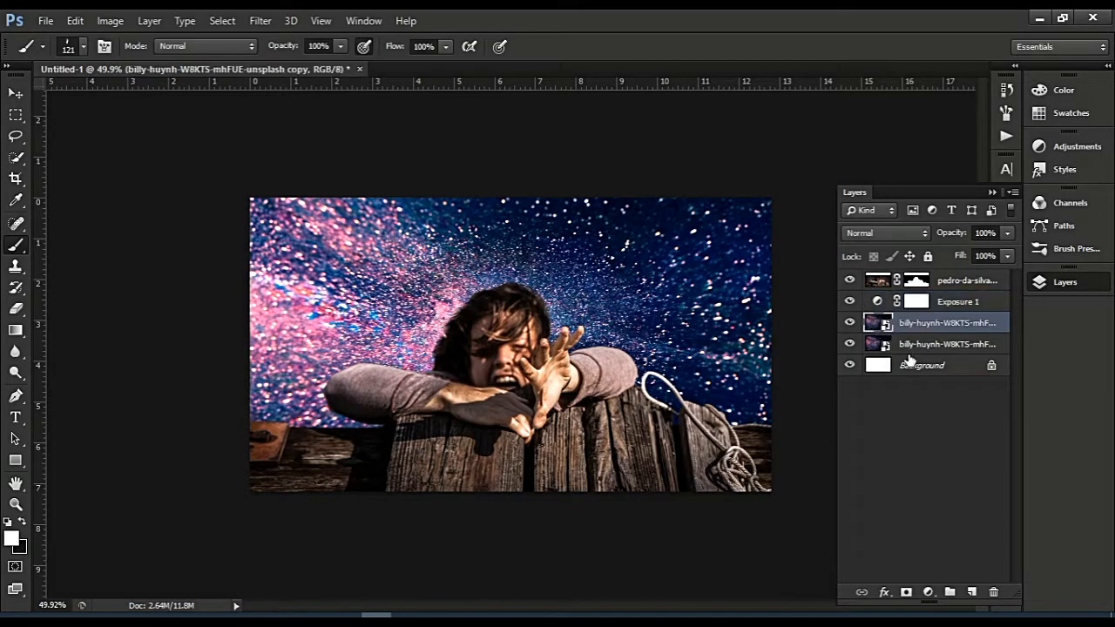
Apply a Gaussian Blur smart filter to the starfield copy.
click(223, 20)
mouse_move(260, 20)
mouse_move(274, 182)
click(492, 296)
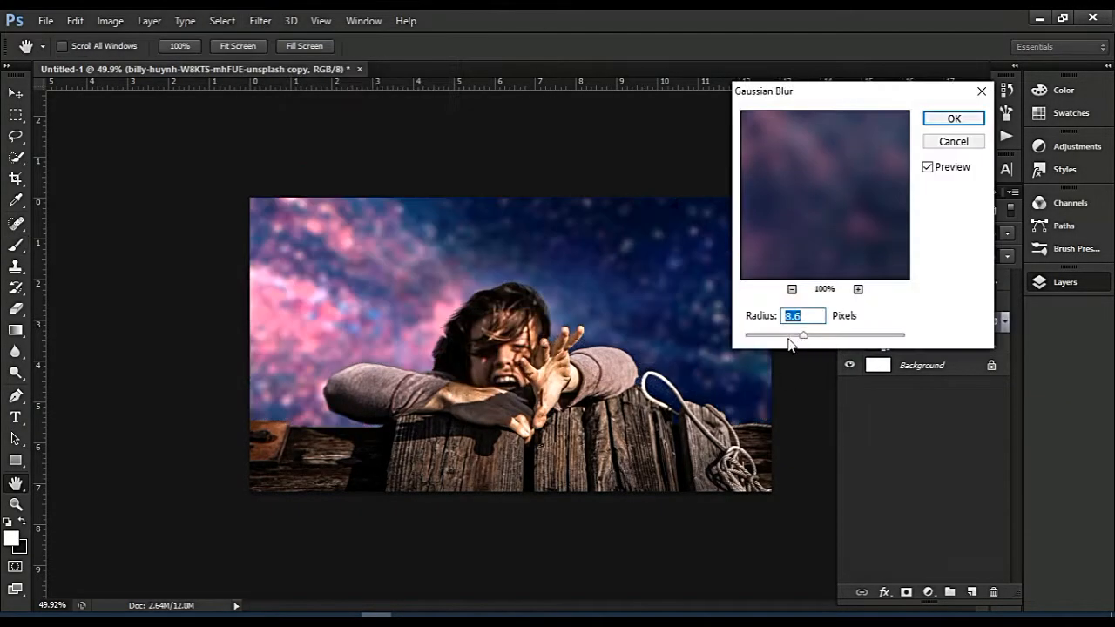
key(Return)
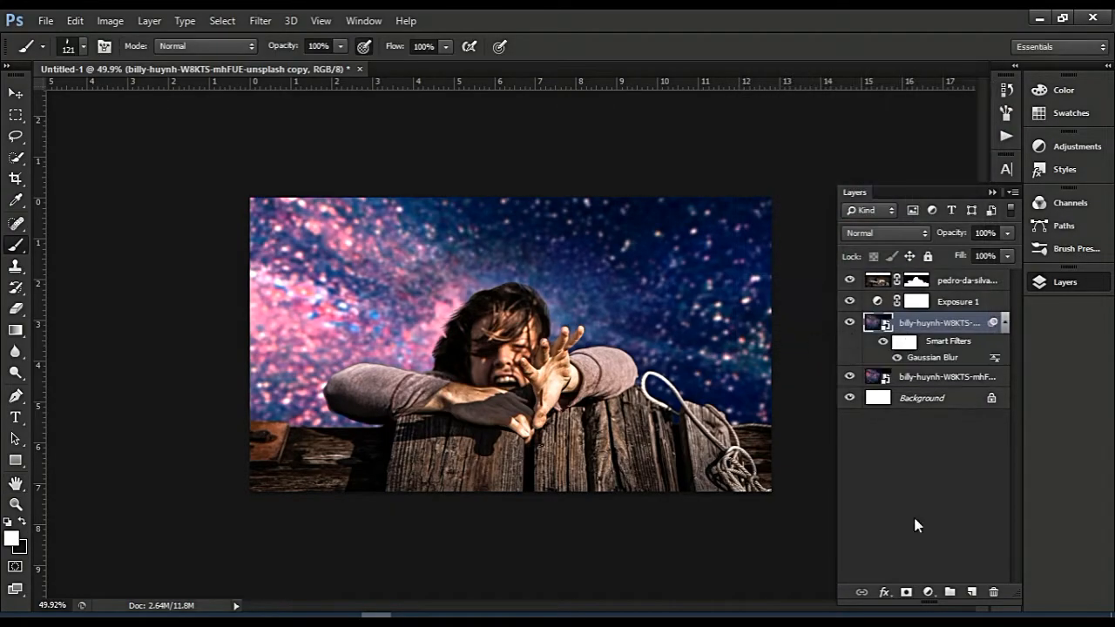
Add a layer mask to the blurred starfield copy and choose a large soft cloud-like brush tip at 1600 px.
click(83, 46)
scroll(186, 213, up, 5)
scroll(112, 231, up, 3)
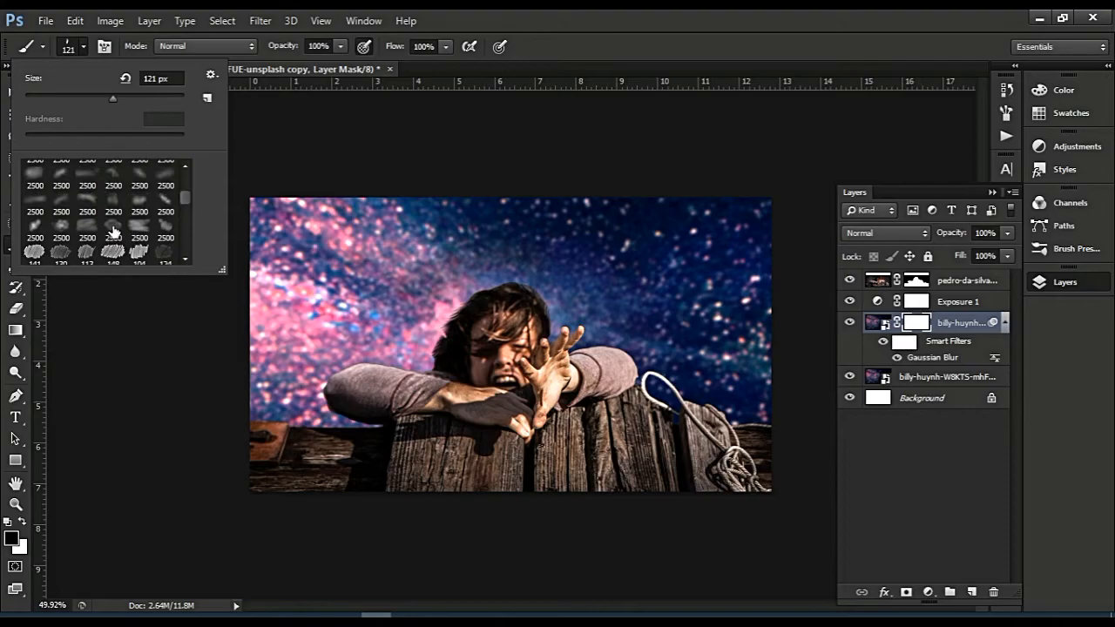
click(122, 410)
key(bracketleft)
key(bracketleft)
key(bracketleft)
key(bracketleft)
key(bracketleft)
key(bracketleft)
key(bracketleft)
key(bracketleft)
key(bracketleft)
Paint black on the blurred copy's mask around the person to bring back the sharp stars there.
click(482, 378)
scroll(557, 527, down, 5)
scroll(557, 527, up, 4)
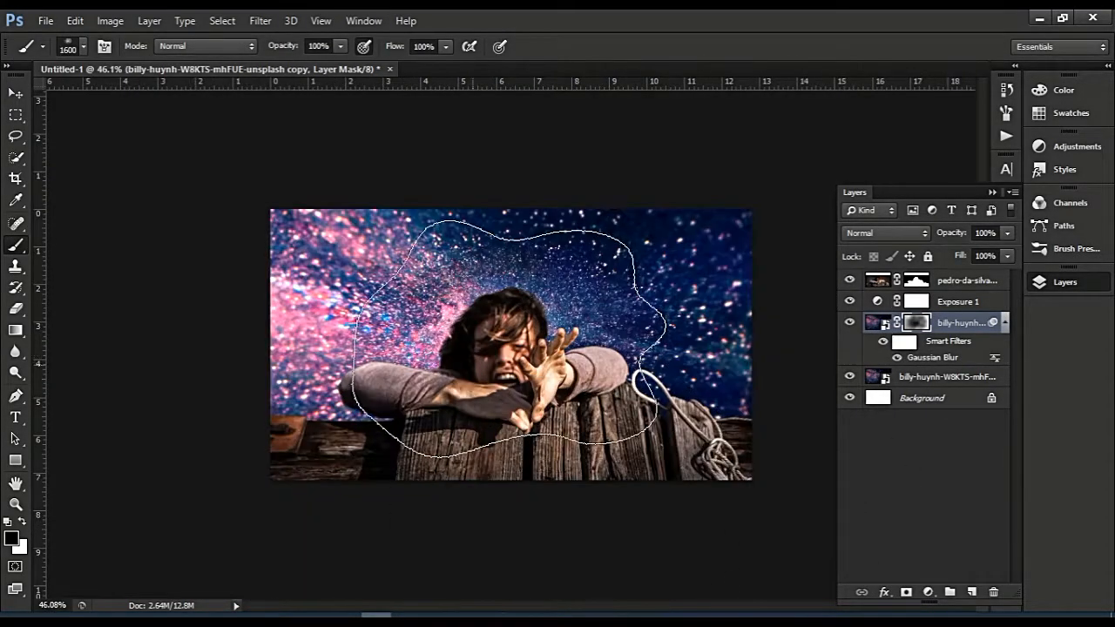
click(478, 365)
scroll(577, 583, down, 2)
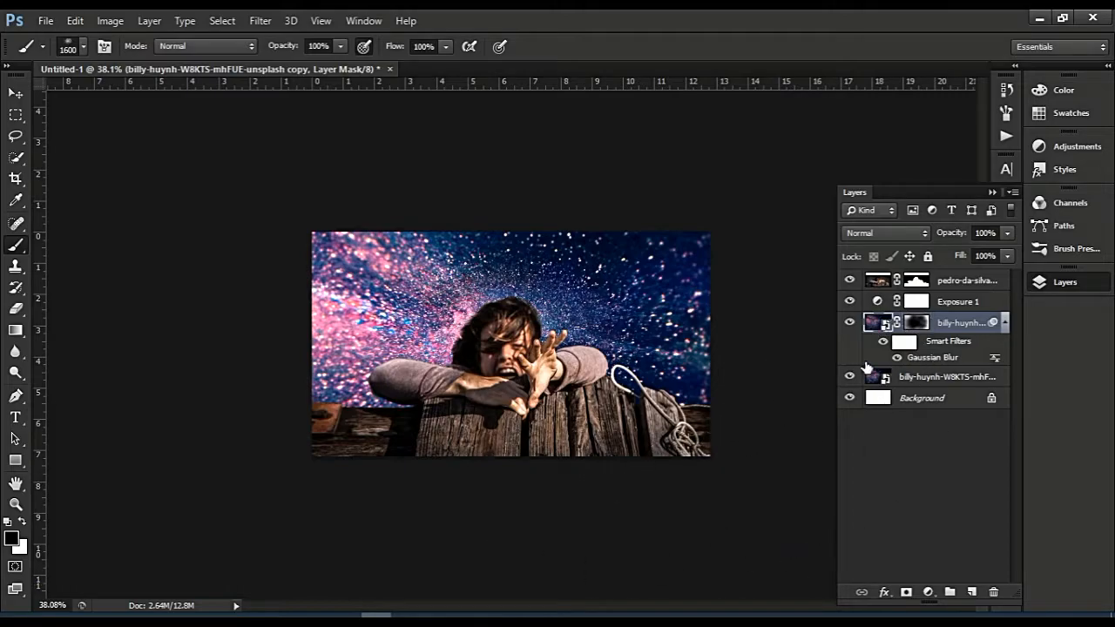
Apply a Radial Blur smart filter to the masked starfield copy.
click(872, 330)
click(222, 20)
mouse_move(260, 20)
mouse_move(296, 182)
click(479, 347)
key(Return)
scroll(724, 391, down, 2)
scroll(724, 391, up, 2)
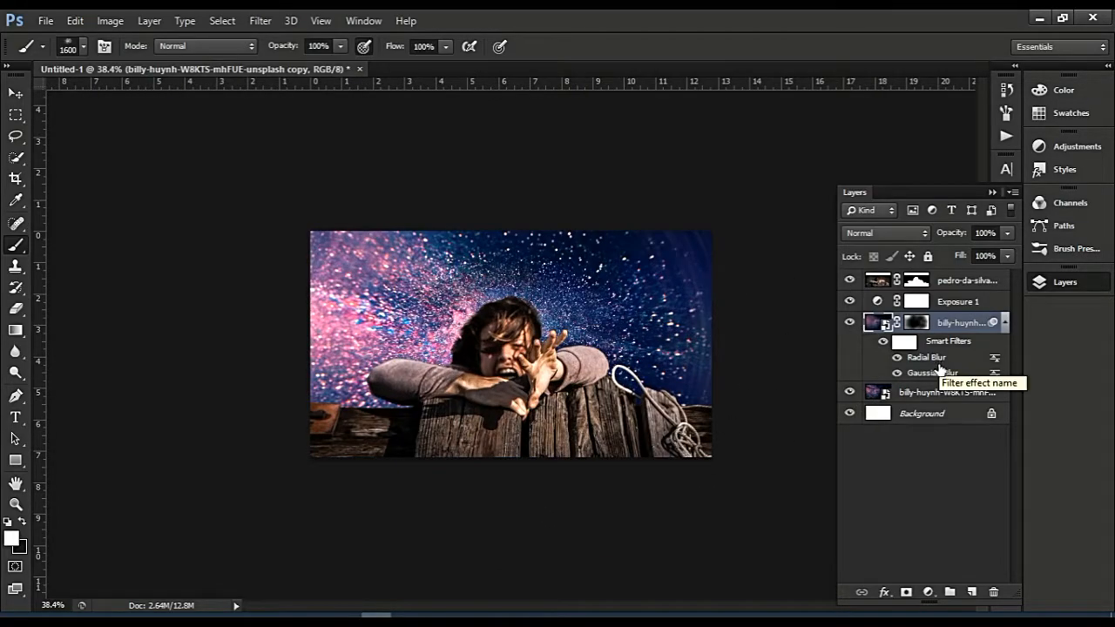
Try a Gaussian Blur on a duplicate of the person layer and delete the duplicate.
click(880, 282)
key(ctrl+j)
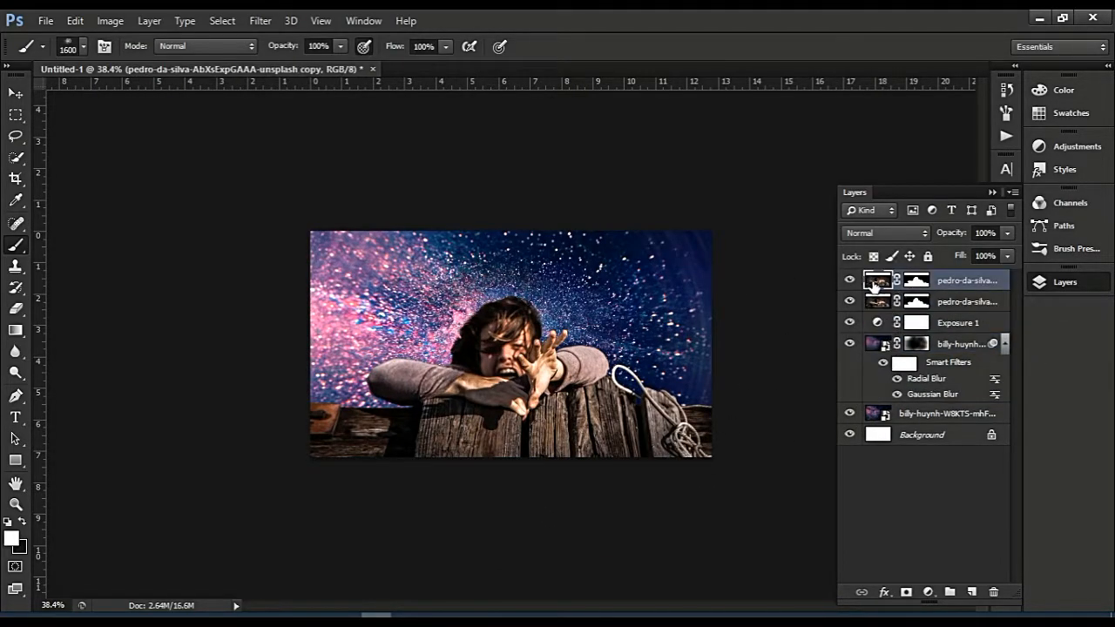
click(225, 21)
mouse_move(260, 21)
mouse_move(323, 185)
click(501, 302)
click(962, 117)
key(Delete)
Try a Quick Selection across the wooden posts and clear the selection.
click(19, 157)
mouse_move(418, 439)
mouse_down()
mouse_move(601, 382)
mouse_move(537, 360)
mouse_move(718, 410)
mouse_move(663, 460)
mouse_up()
scroll(664, 458, up, 2)
click(222, 20)
click(235, 55)
Make a Quick Selection of the photo area containing the person and wooden posts.
scroll(585, 376, up, 2)
click(452, 406)
mouse_move(532, 495)
mouse_down()
mouse_move(741, 427)
mouse_move(593, 388)
mouse_up()
scroll(768, 308, down, 3)
scroll(768, 309, up, 1)
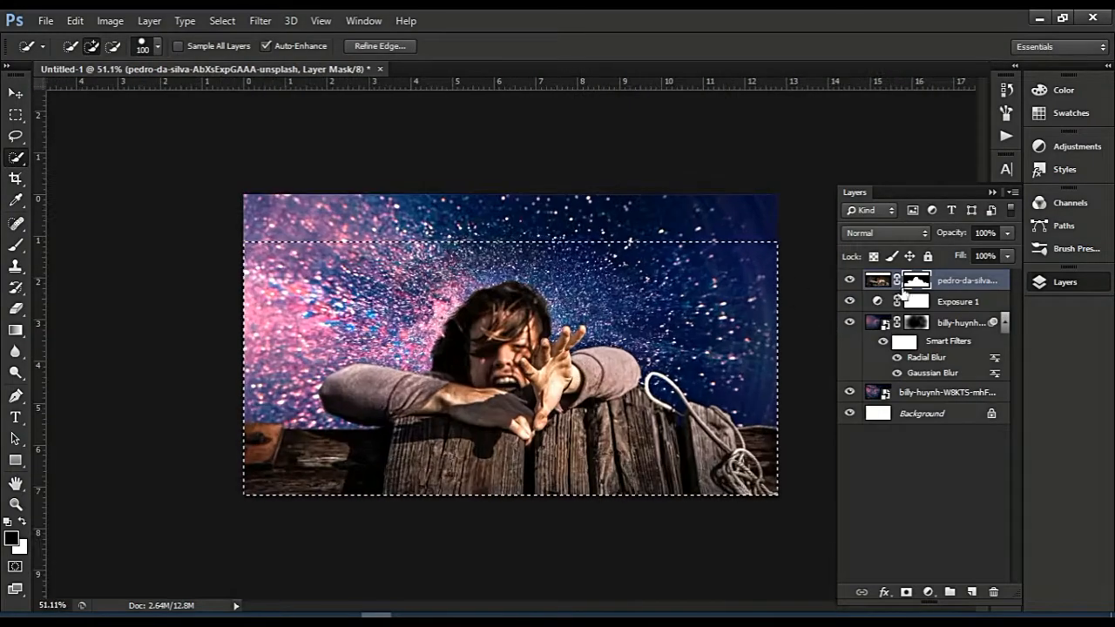
Switch to the radial Gradient tool with the Foreground to Transparent preset.
key(e)
click(71, 51)
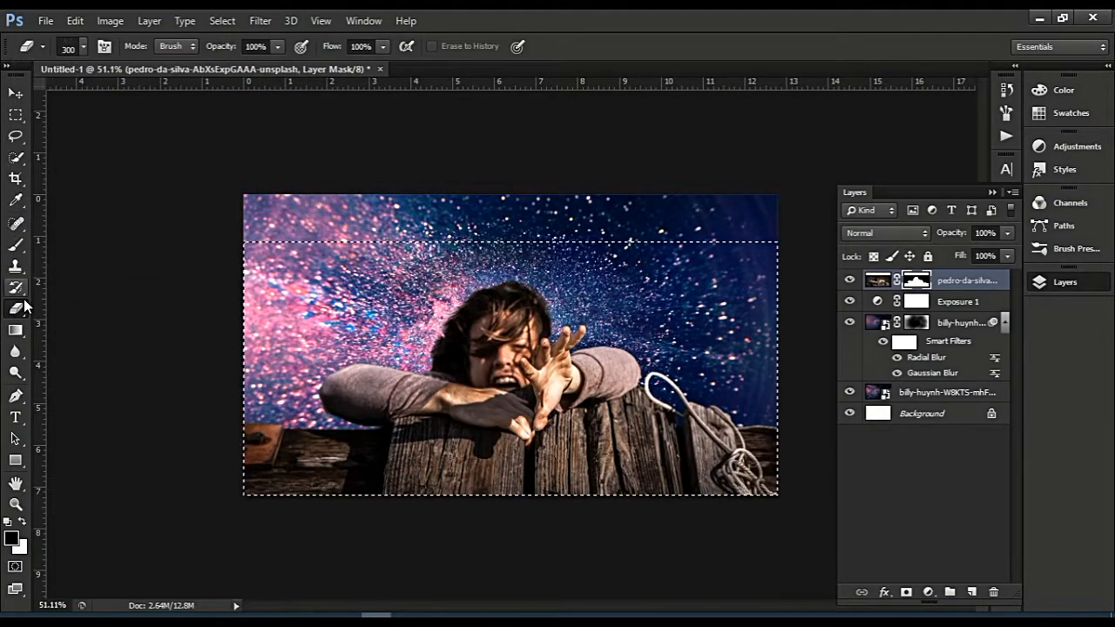
click(14, 330)
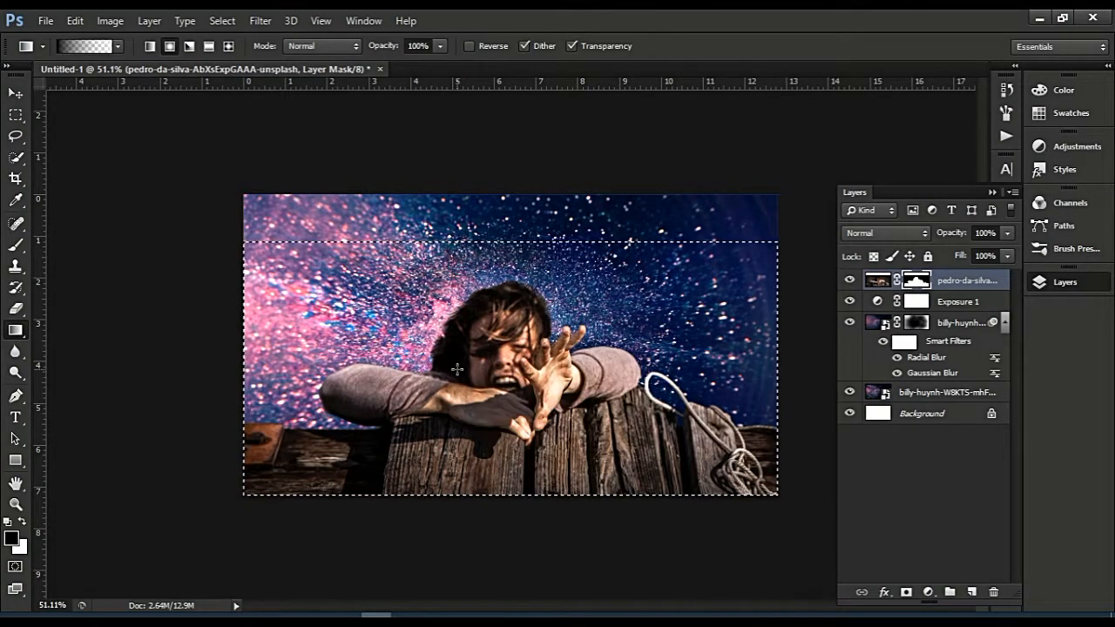
click(83, 46)
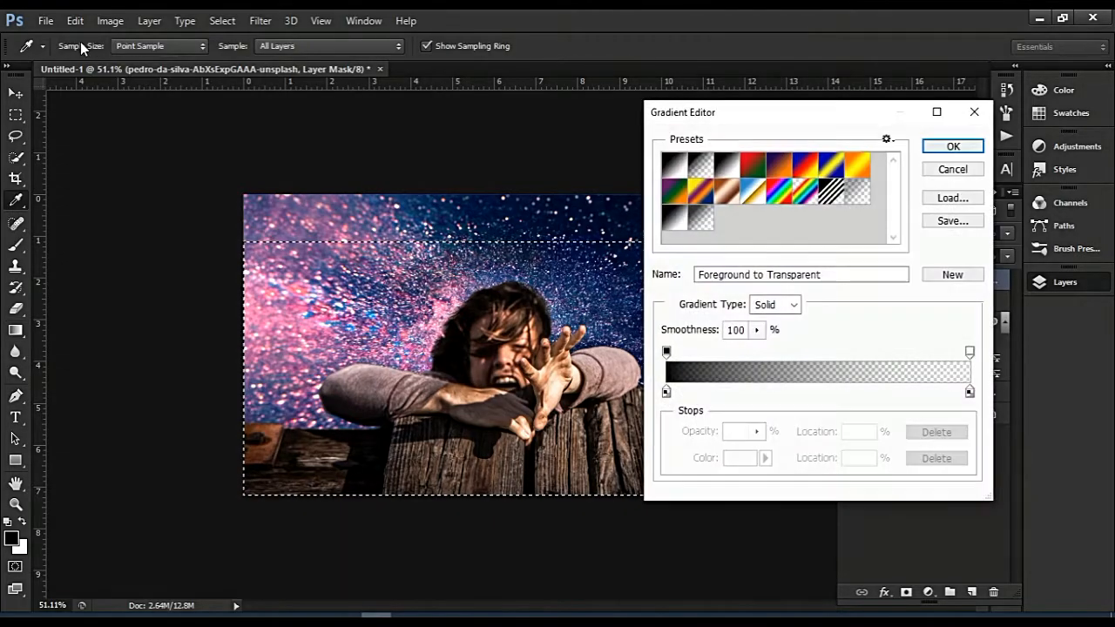
click(952, 146)
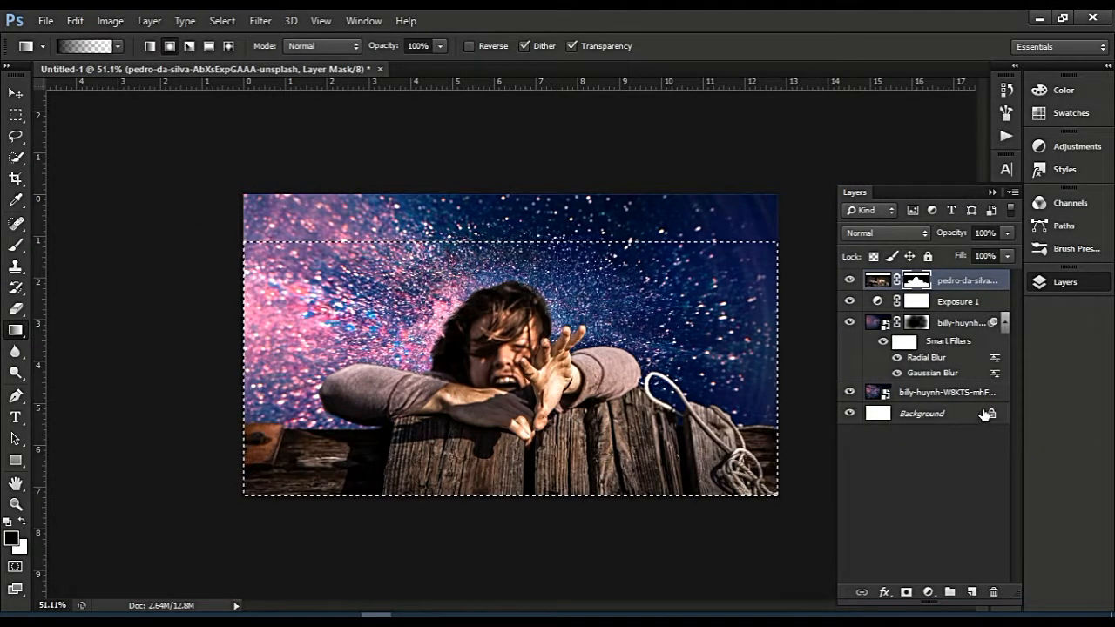
Add a new empty layer above the person layer, try a white radial gradient on it, and undo the gradient.
click(877, 279)
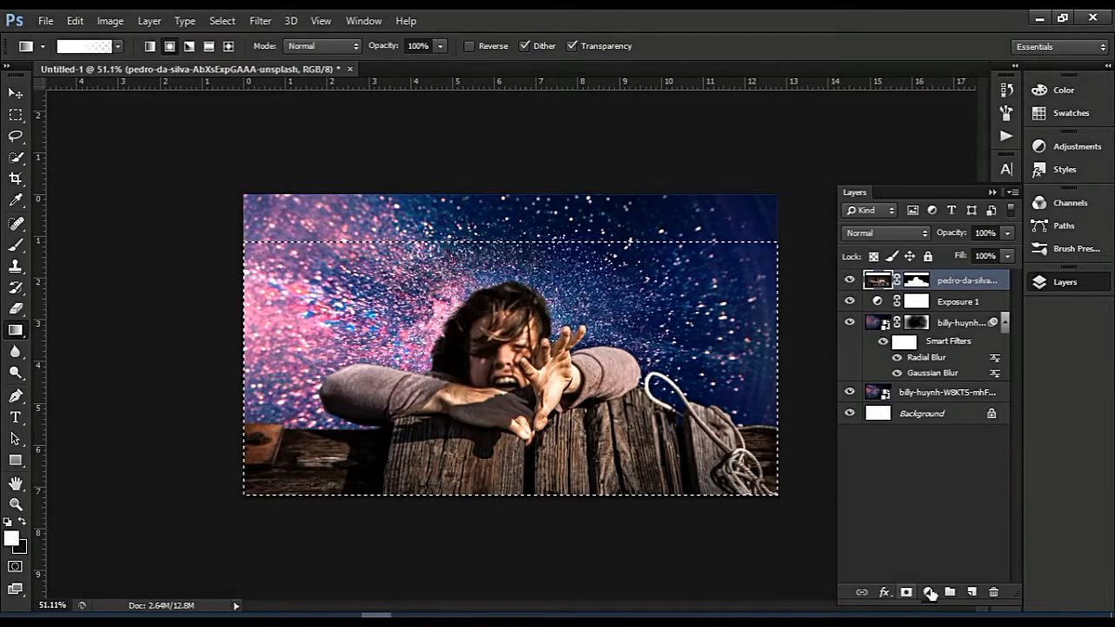
click(971, 591)
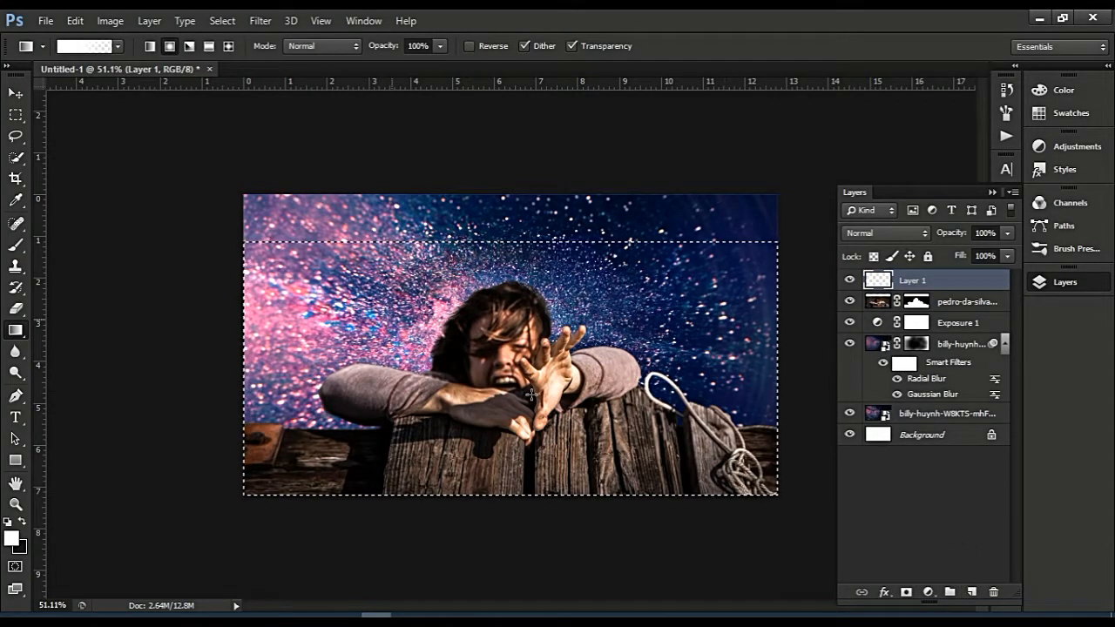
drag(383, 304, 530, 395)
key(ctrl+z)
click(877, 303)
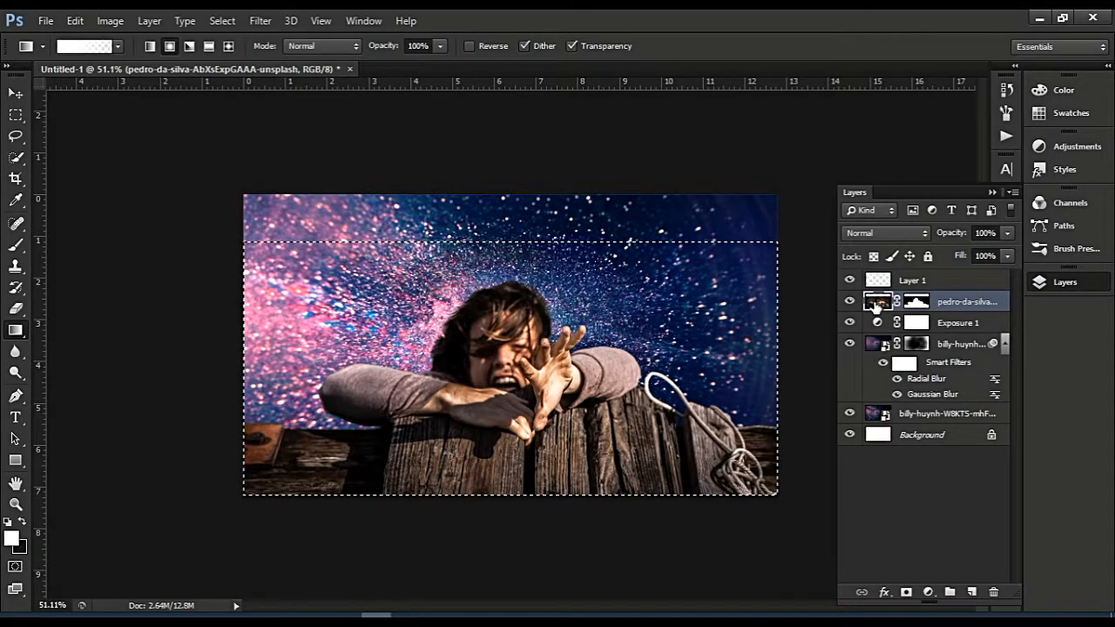
shift+click(895, 280)
right_click(895, 279)
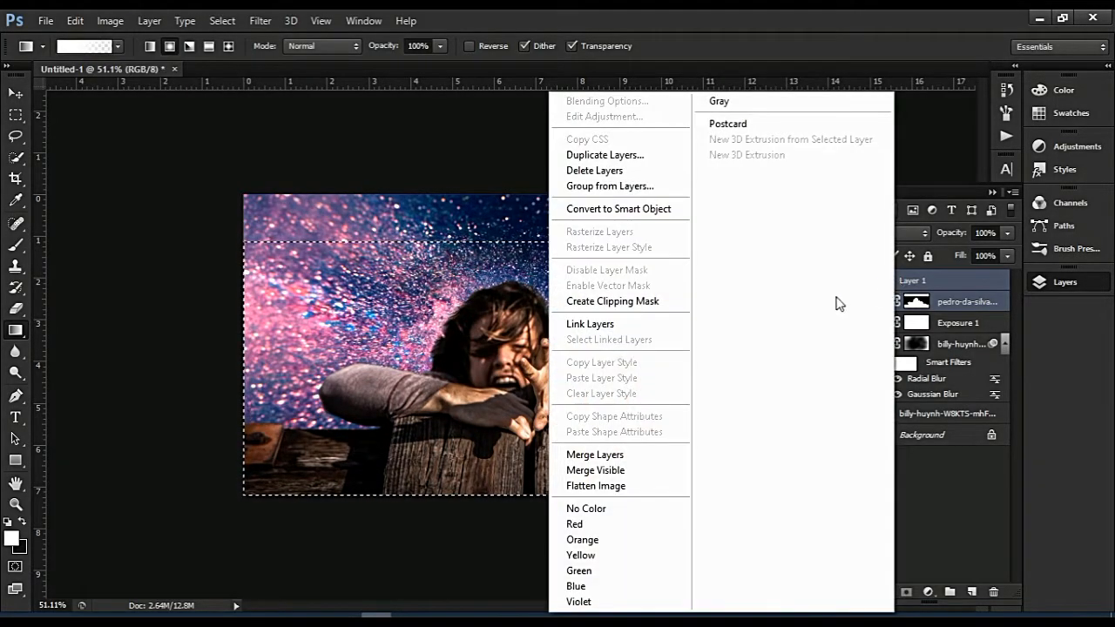
click(940, 288)
click(914, 281)
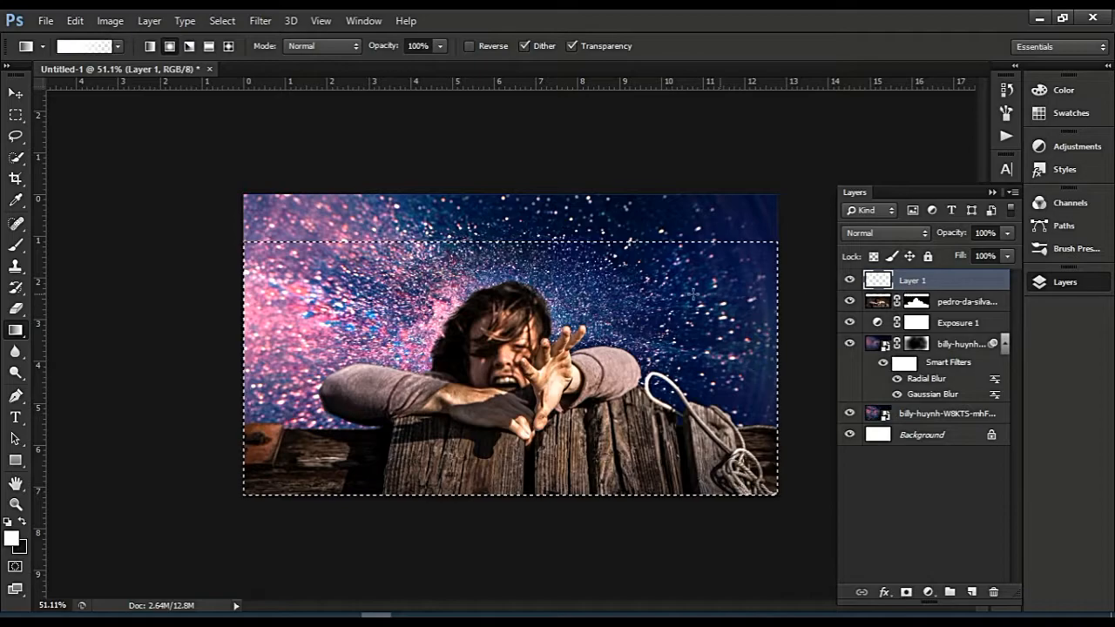
Clear the selection around the photo area.
click(222, 20)
click(237, 51)
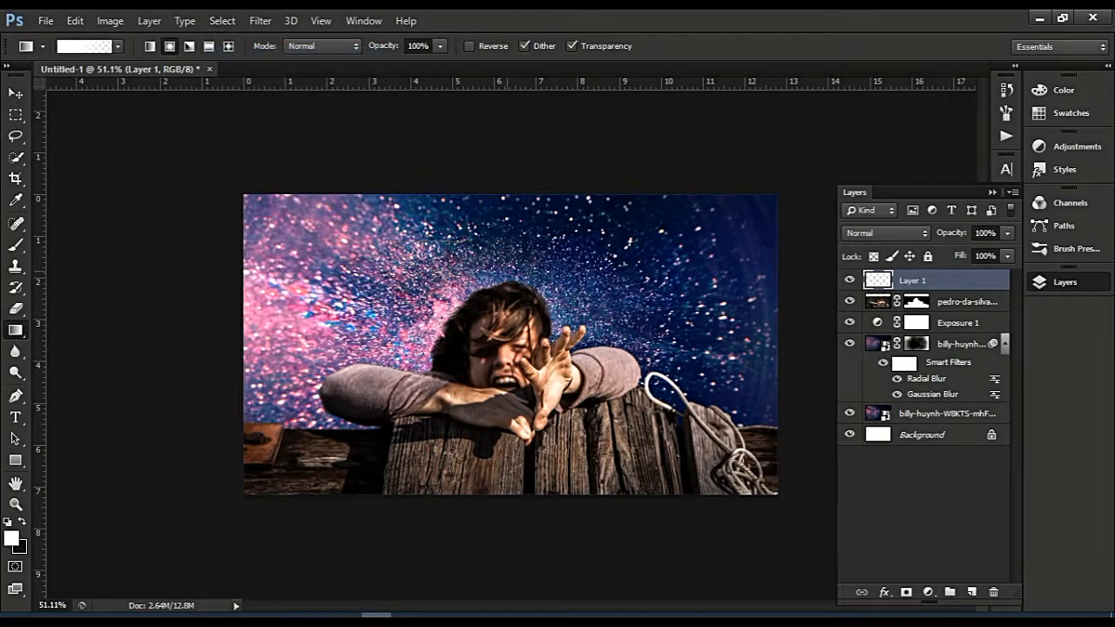
scroll(614, 335, down, 2)
scroll(649, 348, up, 2)
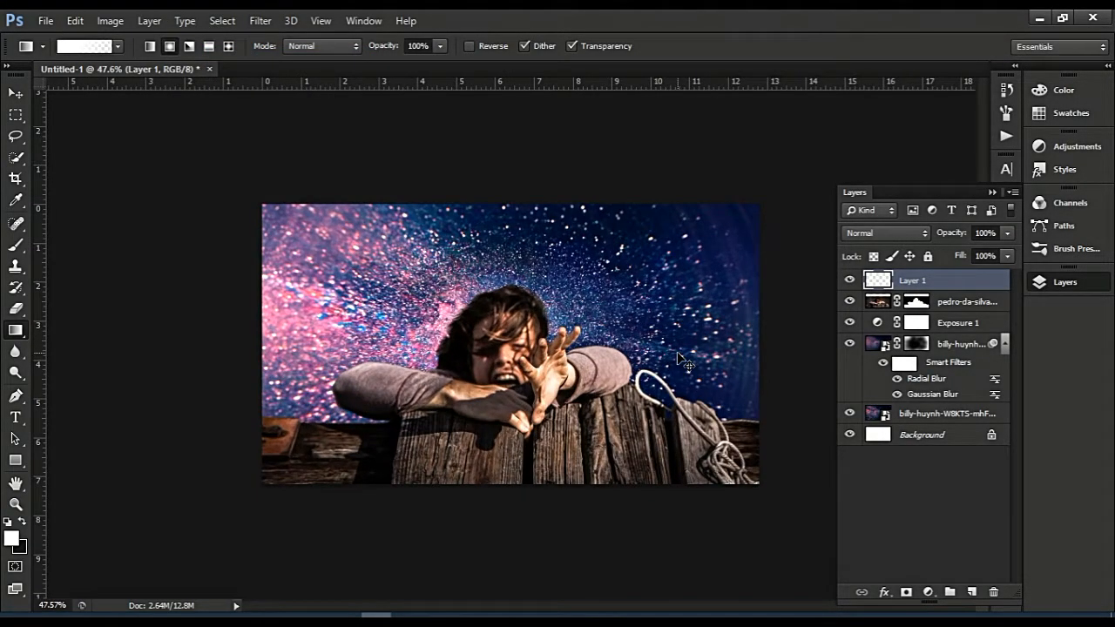
Load the person layer's mask as a selection and make the empty layer above it active.
click(916, 304)
right_click(916, 303)
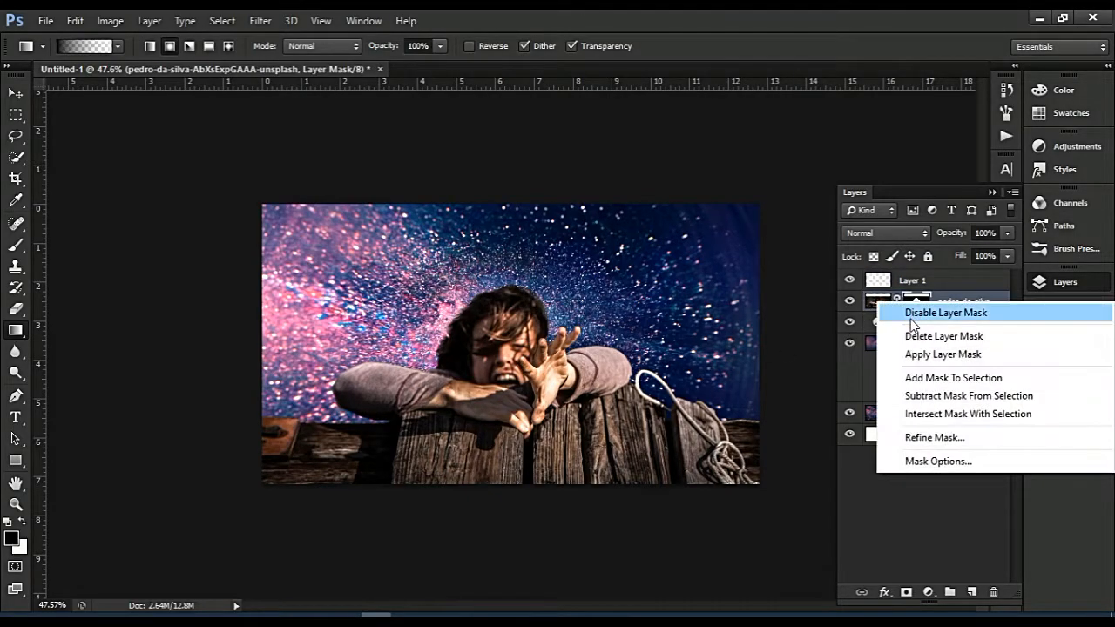
click(914, 377)
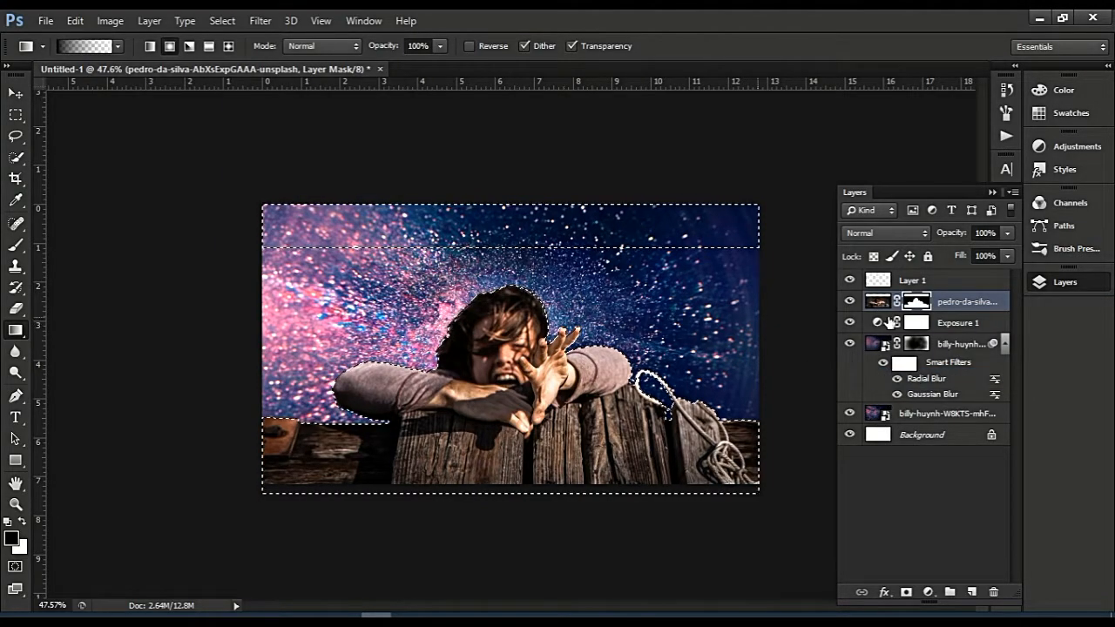
click(849, 280)
click(865, 284)
Try a white radial gradient on the visible empty layer within the loaded selection, and undo it.
key(x)
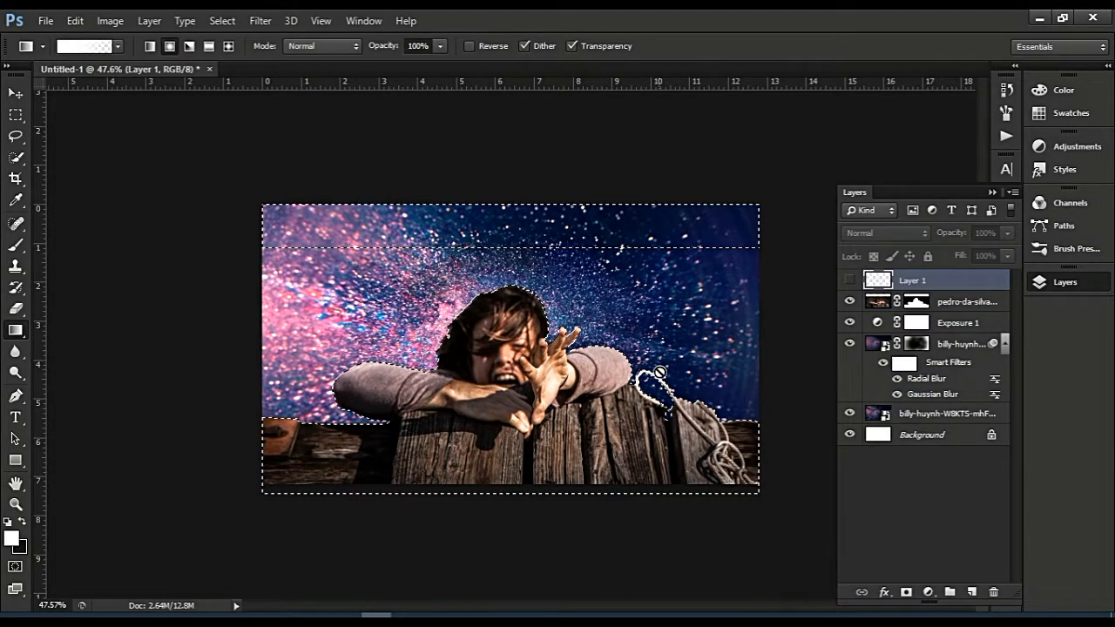
scroll(464, 370, up, 2)
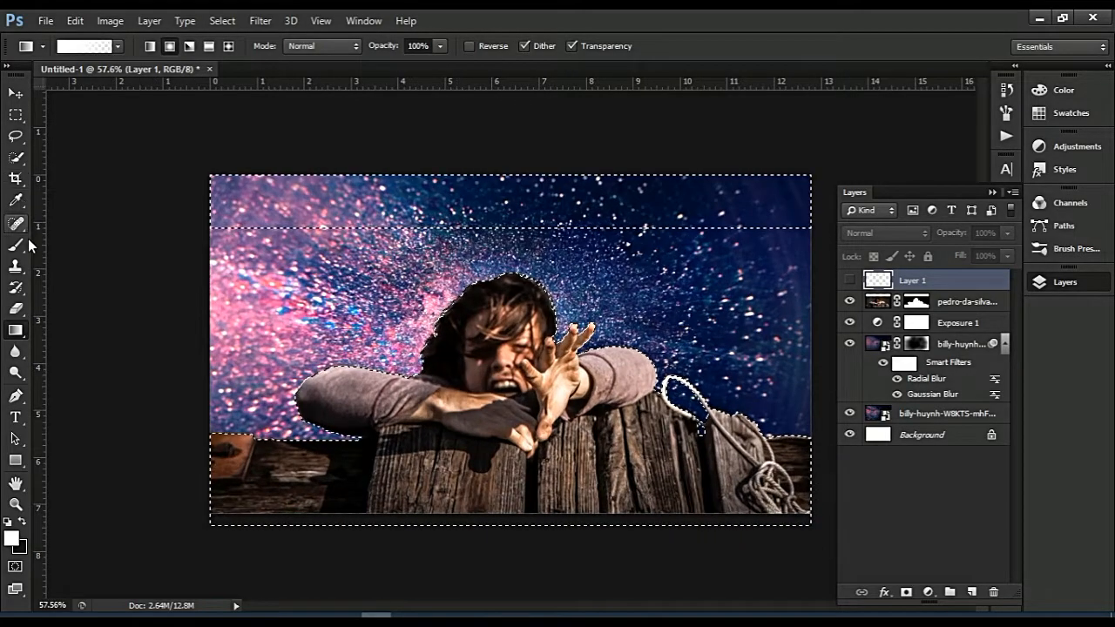
key(e)
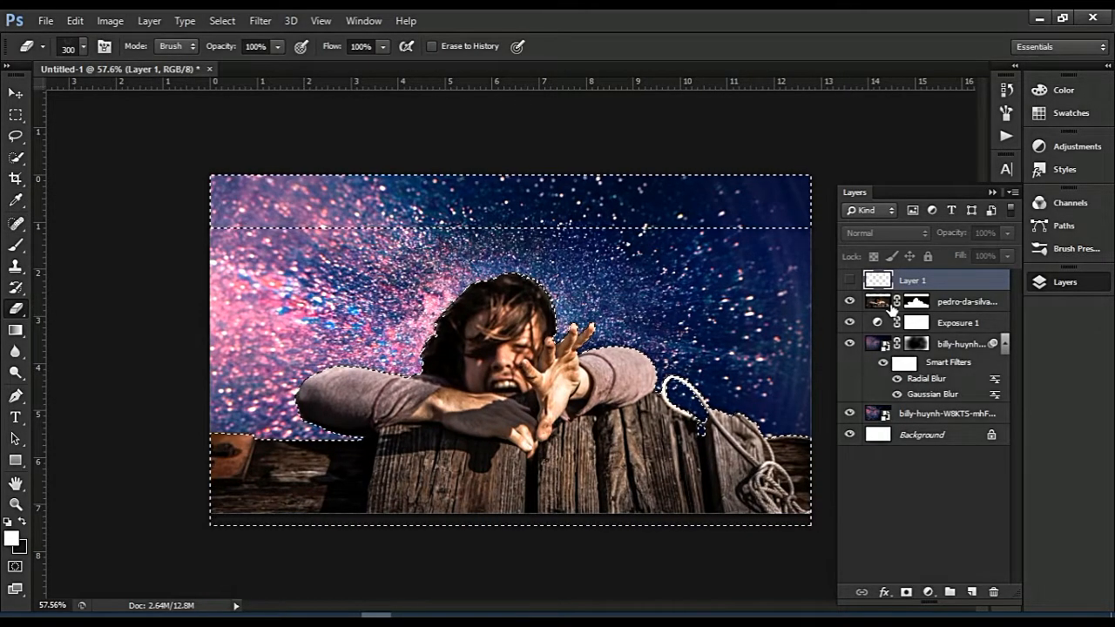
click(849, 279)
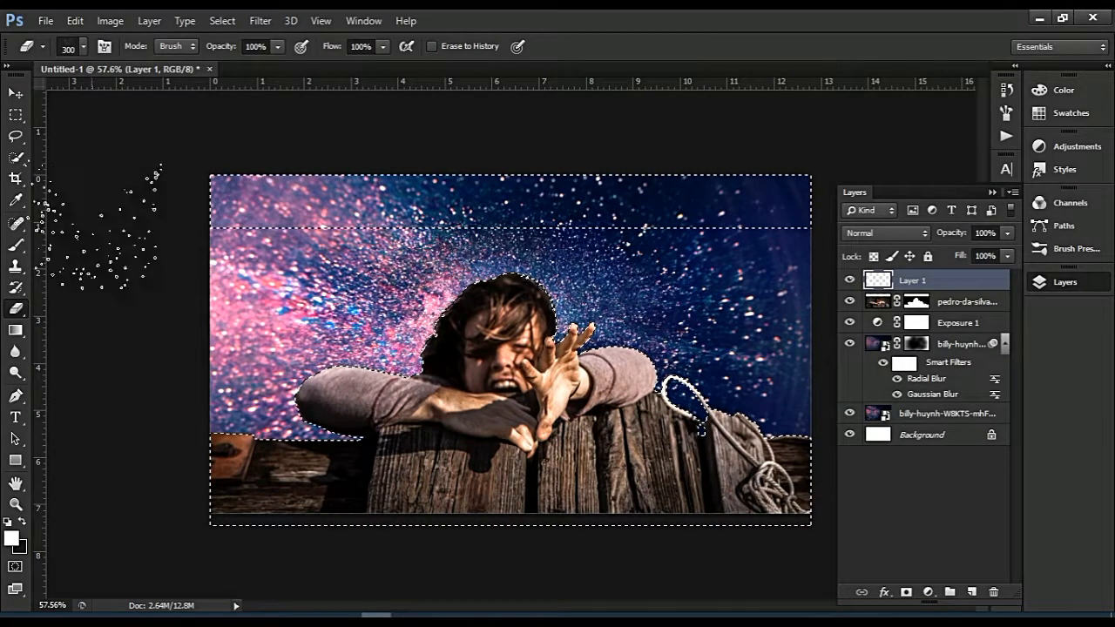
click(14, 330)
drag(297, 324, 493, 450)
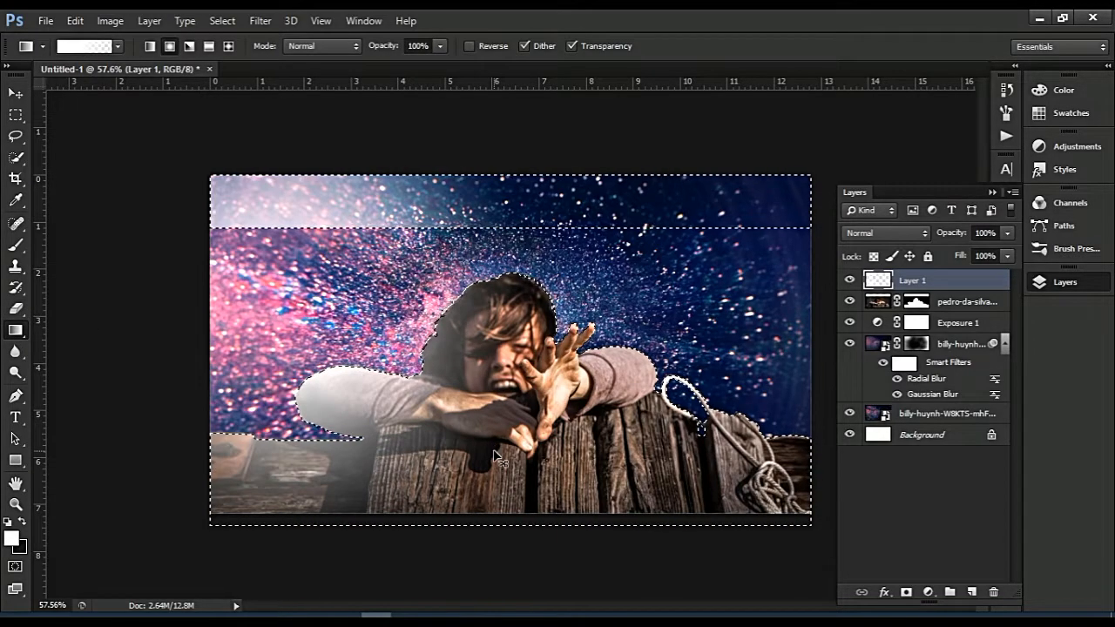
key(ctrl+z)
Subtract the strip of starfield along the image's upper edge from the selection with the Lasso tool.
click(15, 135)
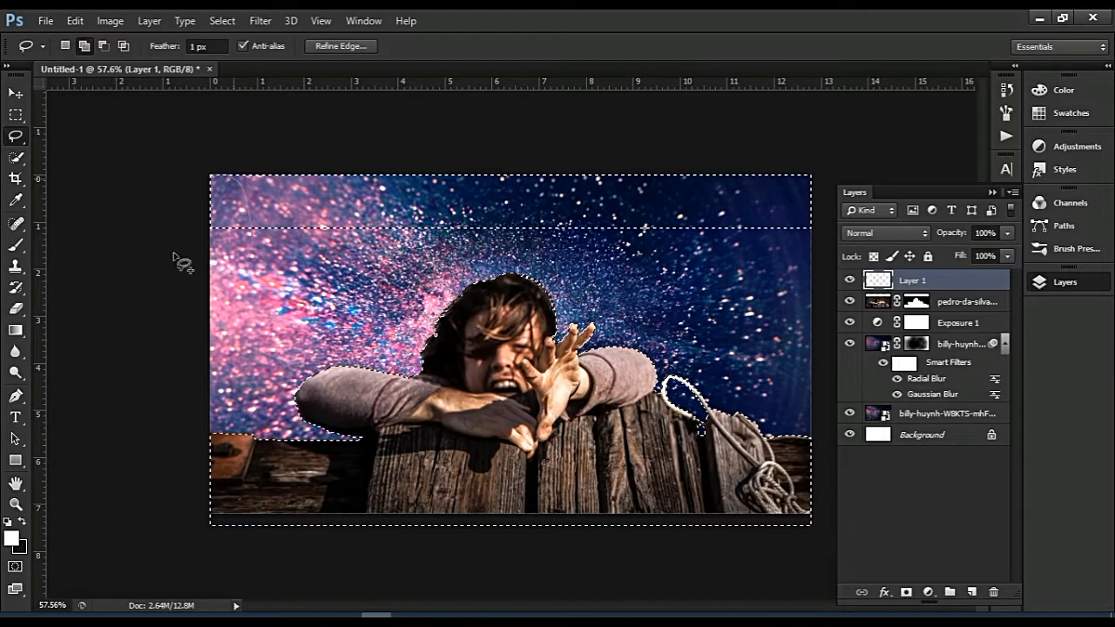
click(103, 45)
drag(122, 96, 133, 138)
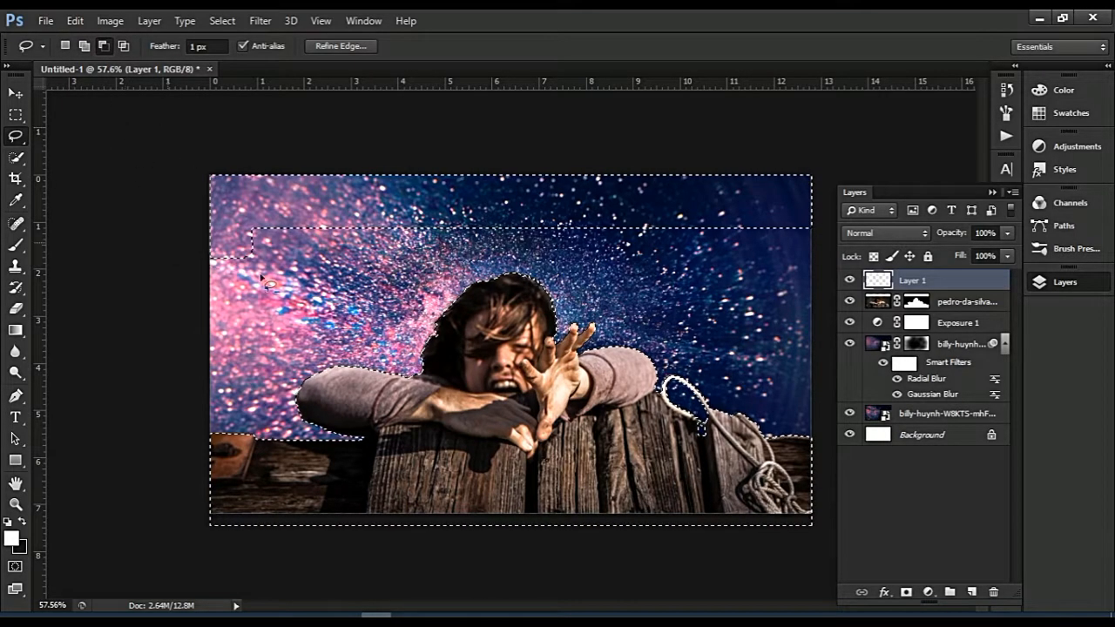
mouse_move(543, 267)
mouse_down()
mouse_move(808, 236)
mouse_move(752, 84)
mouse_move(821, 194)
mouse_up()
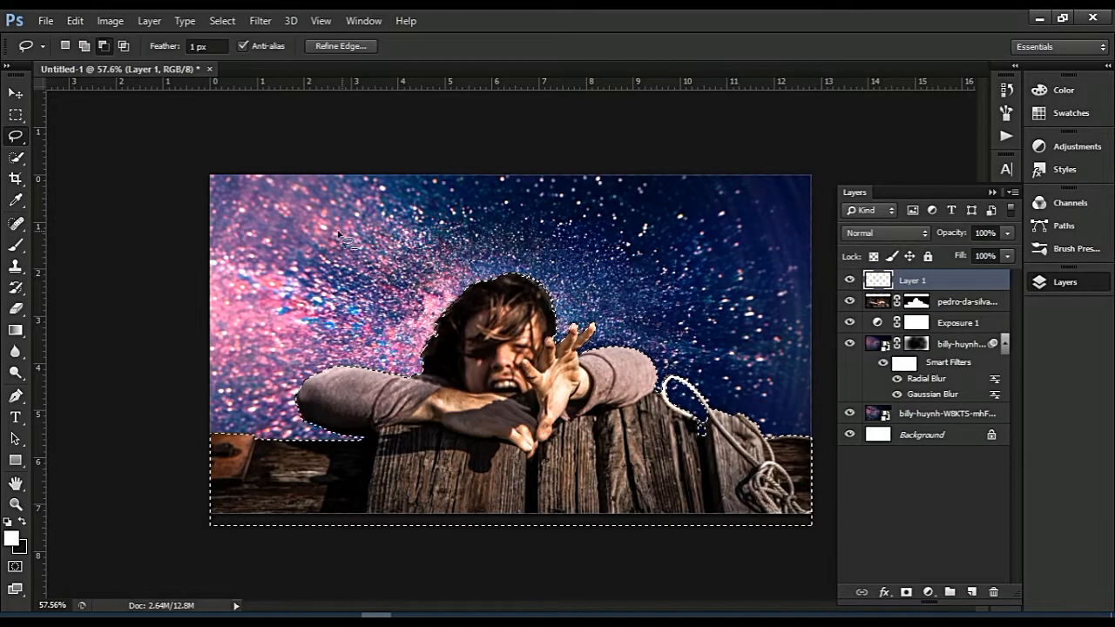
Switch to the linear Gradient tool and sample a pink from the starfield as the foreground color.
click(14, 309)
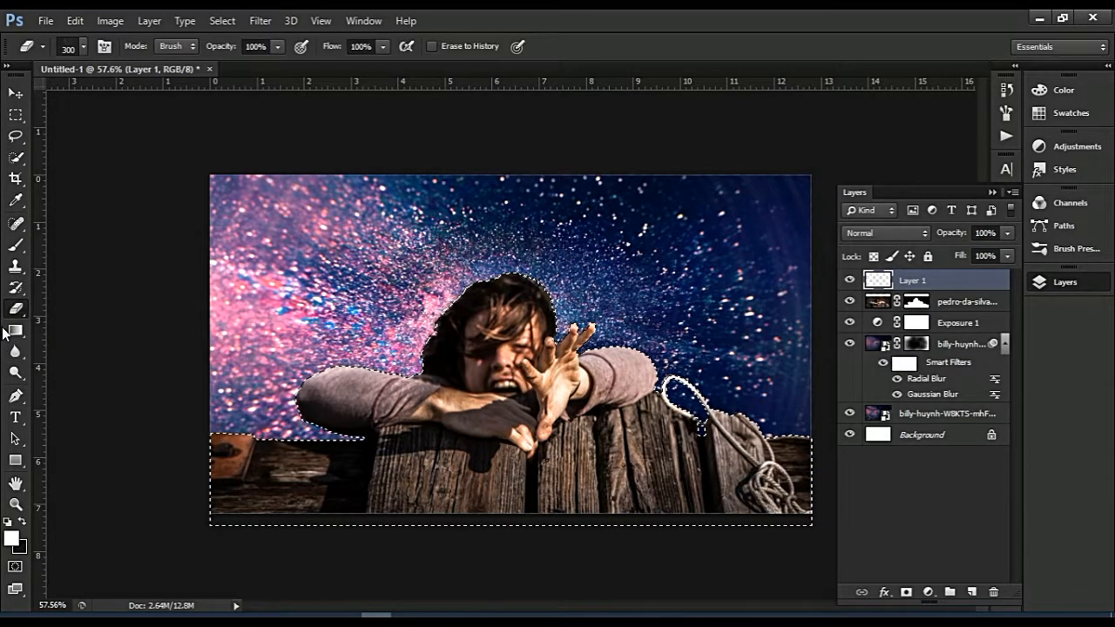
click(15, 330)
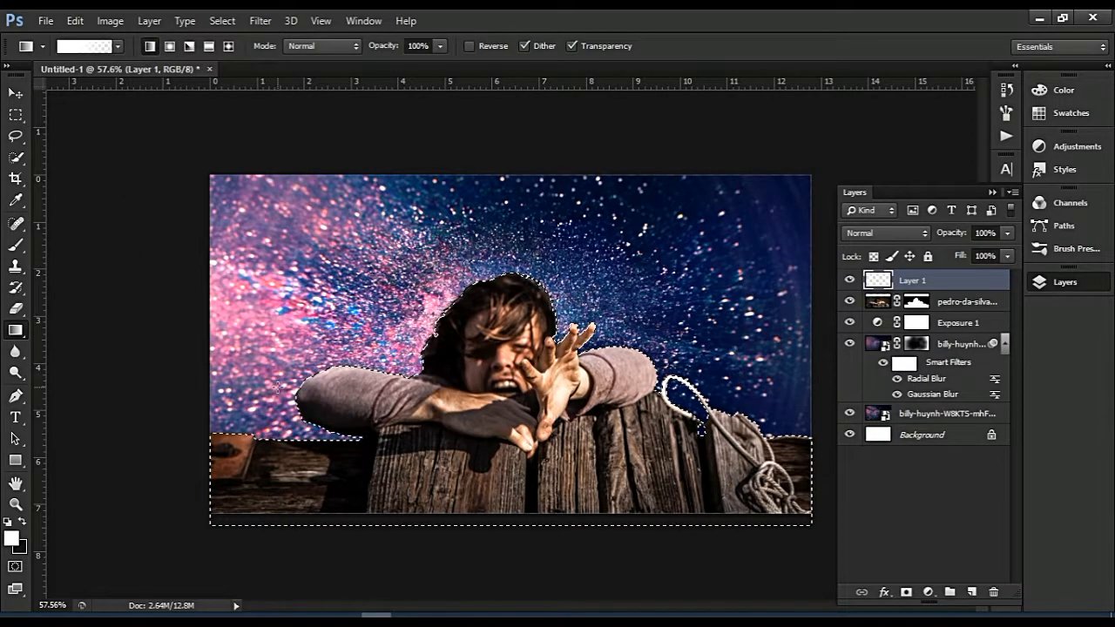
drag(275, 327, 248, 318)
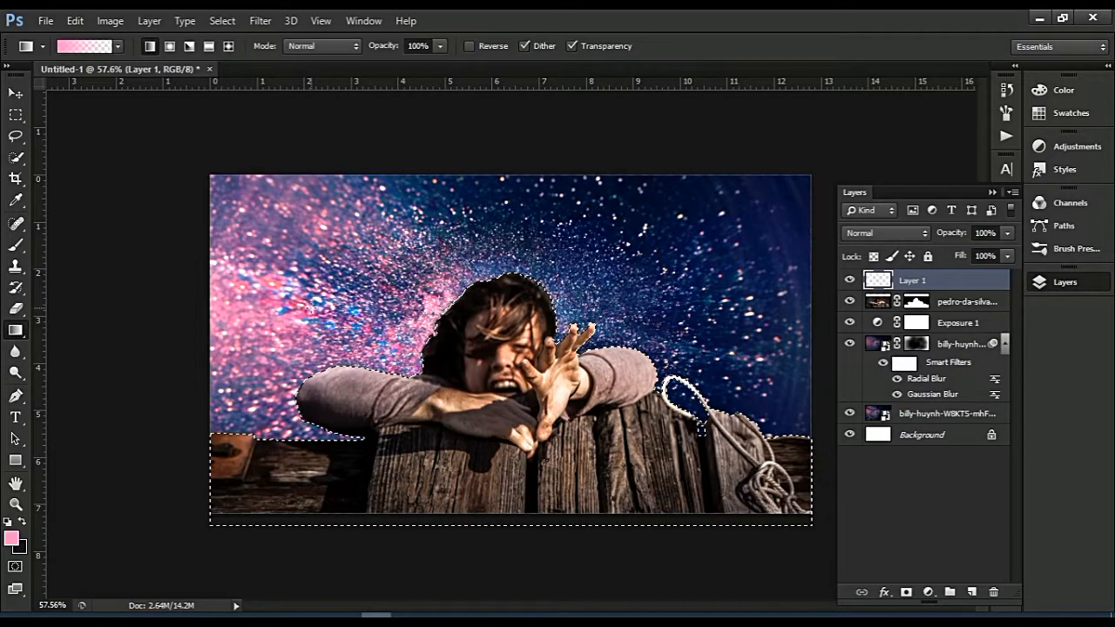
Edit the gradient from the Black, White preset, changing its black stop to a bright light pink based on a starfield sample.
click(84, 46)
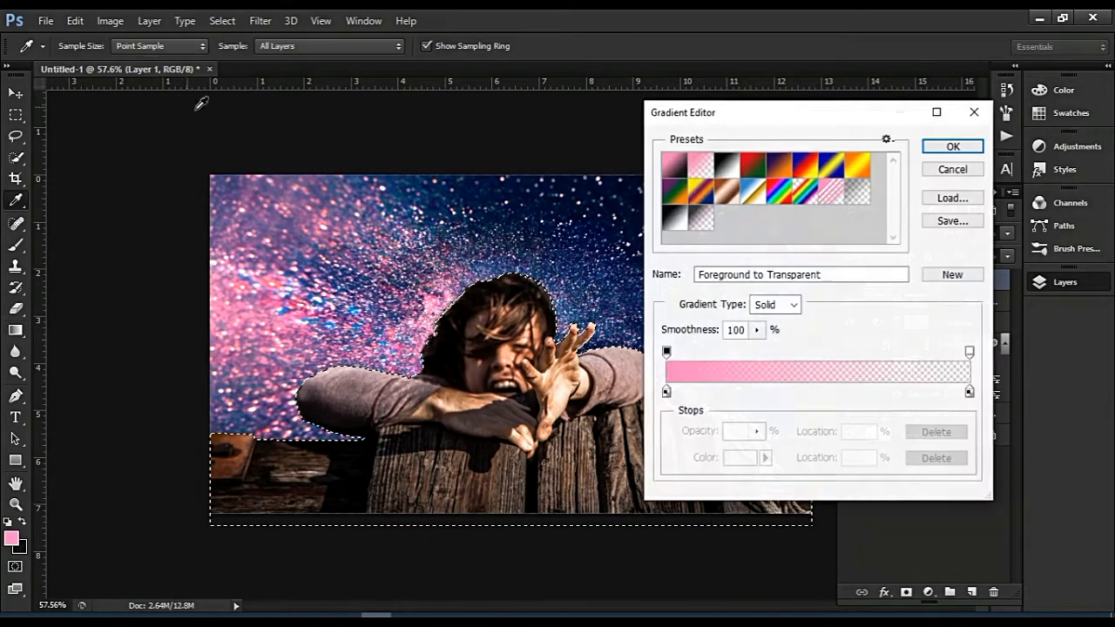
click(727, 170)
click(671, 393)
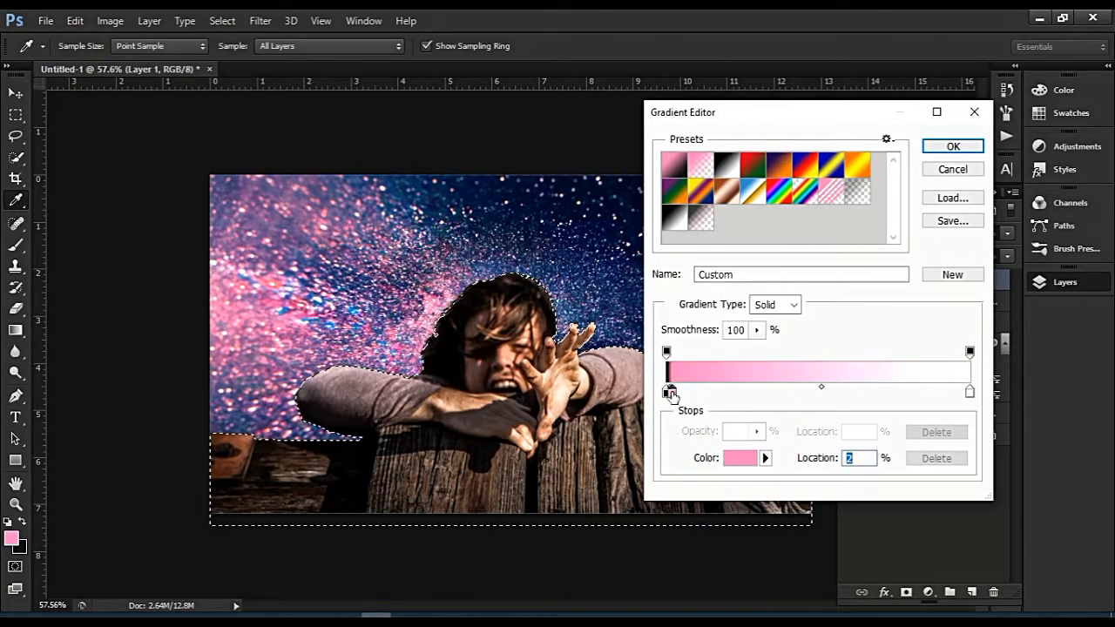
key(ctrl+z)
click(666, 392)
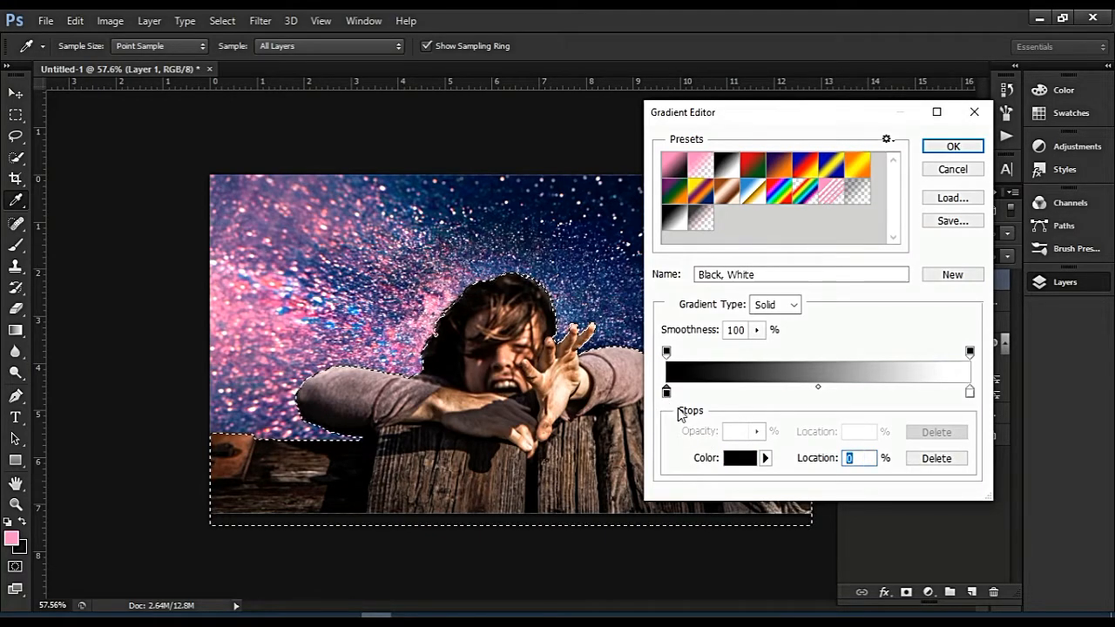
click(729, 462)
mouse_move(251, 315)
mouse_down()
mouse_move(231, 325)
mouse_move(250, 331)
mouse_up()
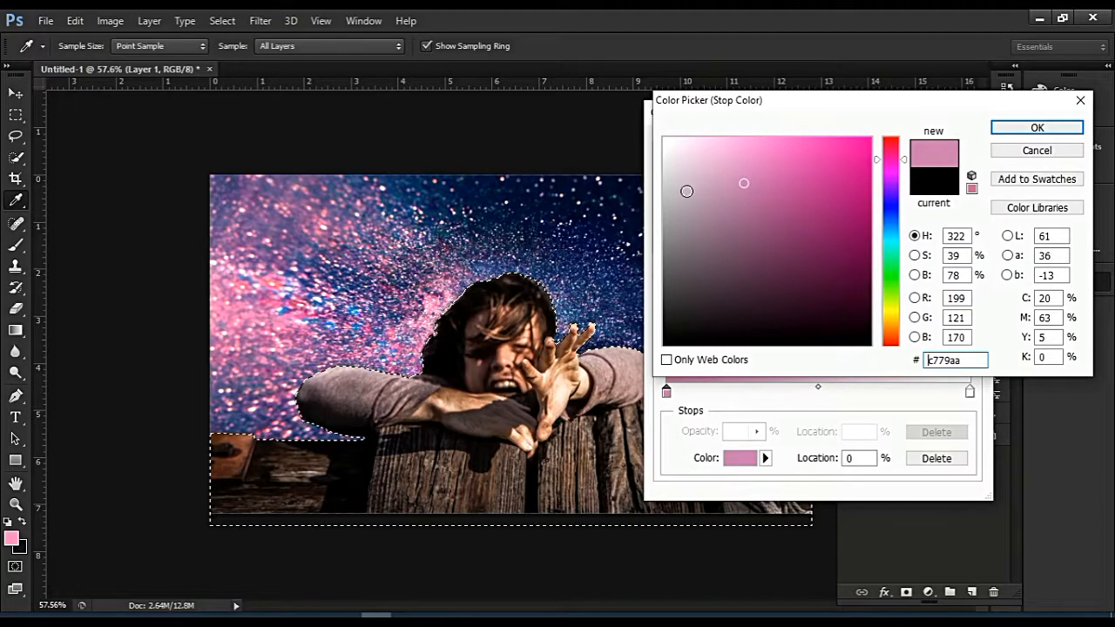
drag(743, 183, 742, 137)
click(1037, 127)
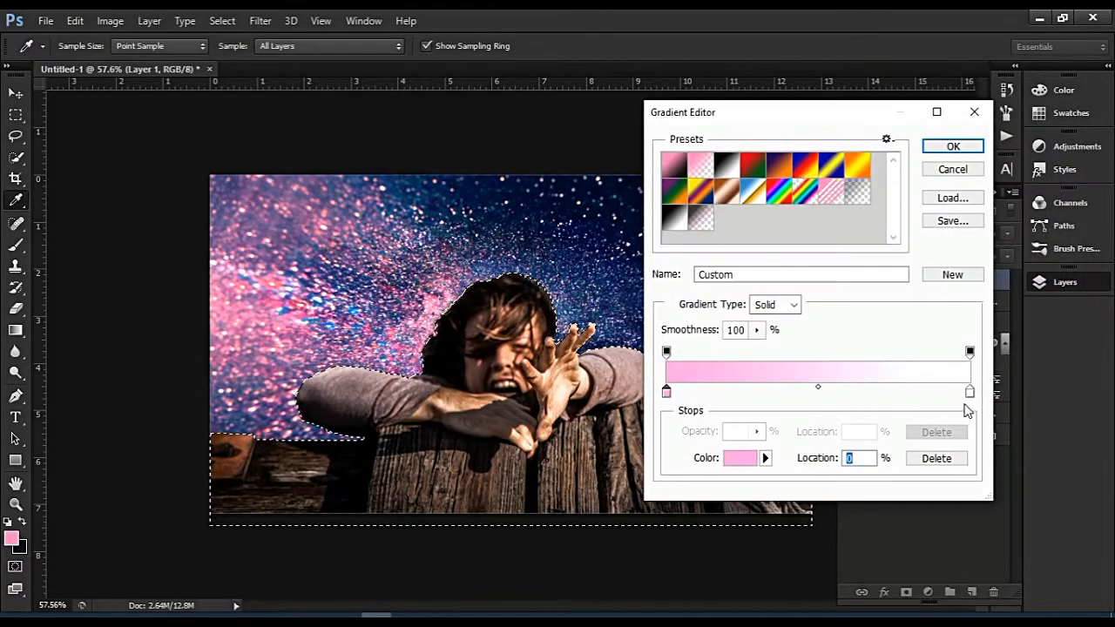
Change the gradient's white end stop to bright blue 50b8fa, starting from a starfield sample, and accept the gradient.
click(970, 394)
key(alt)
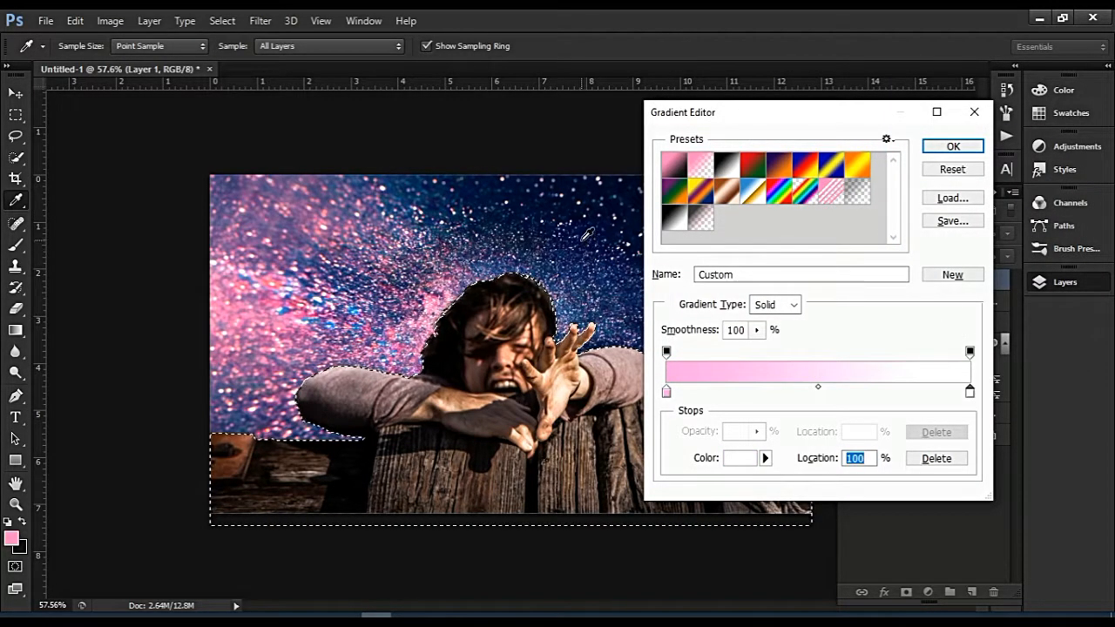
click(583, 237)
key(alt)
drag(580, 214, 513, 245)
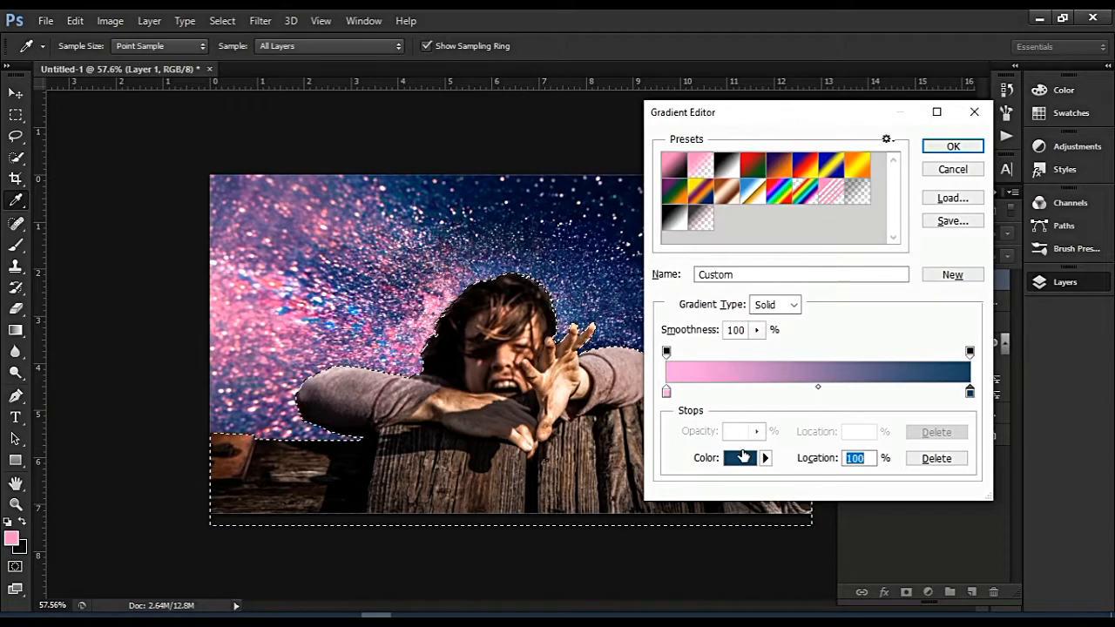
click(743, 459)
drag(812, 240, 801, 142)
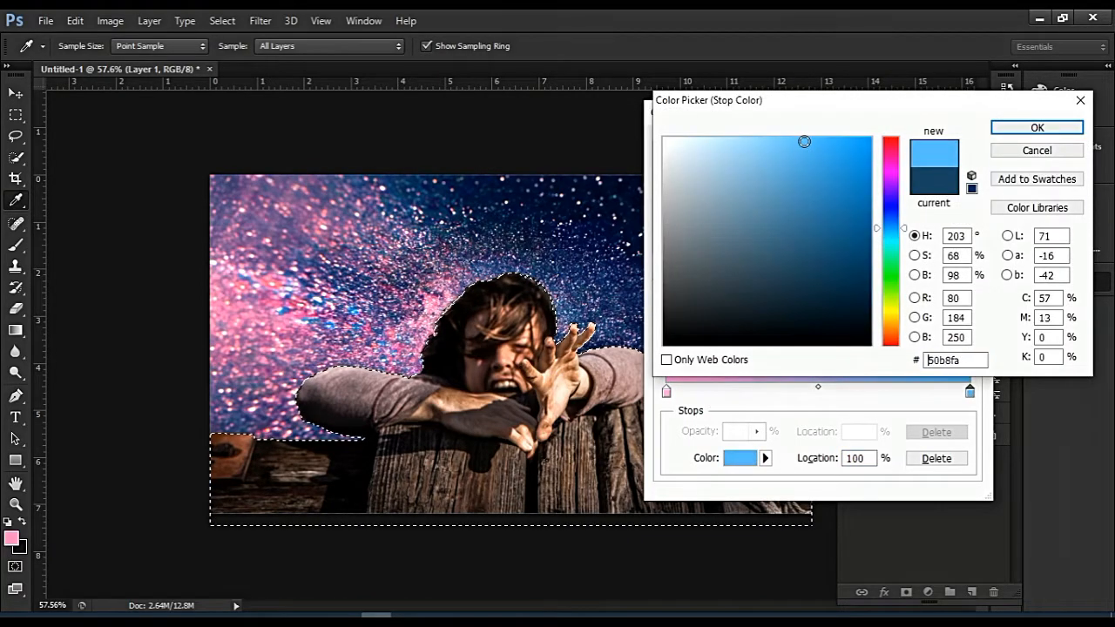
click(1006, 133)
click(954, 148)
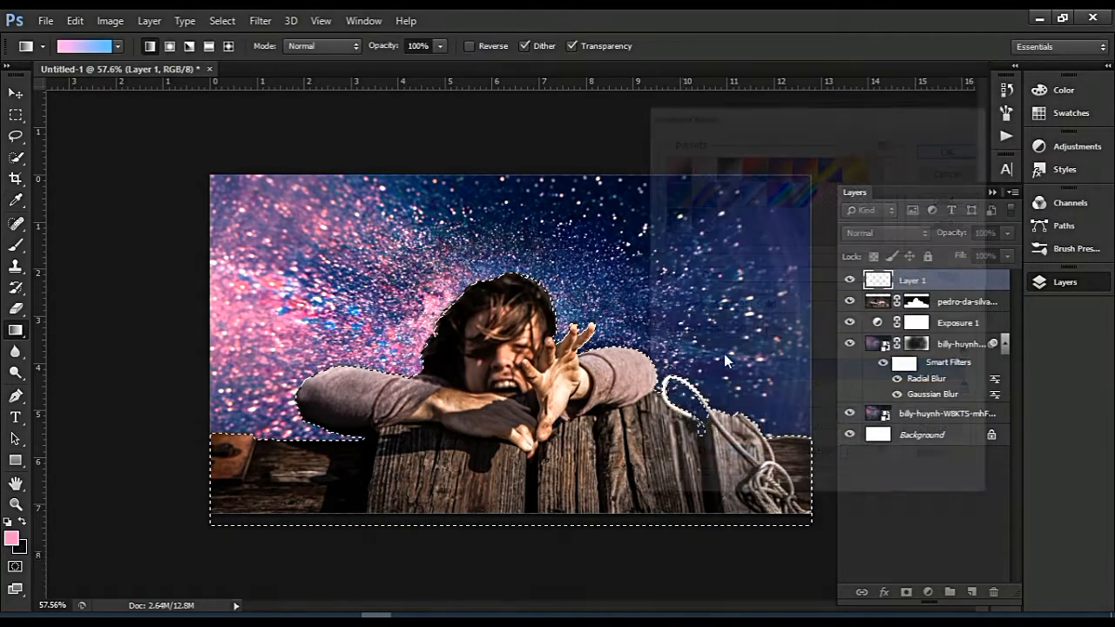
Try the pink-to-blue linear gradient at different lengths and positions across the selection, undoing each attempt.
drag(708, 505, 708, 505)
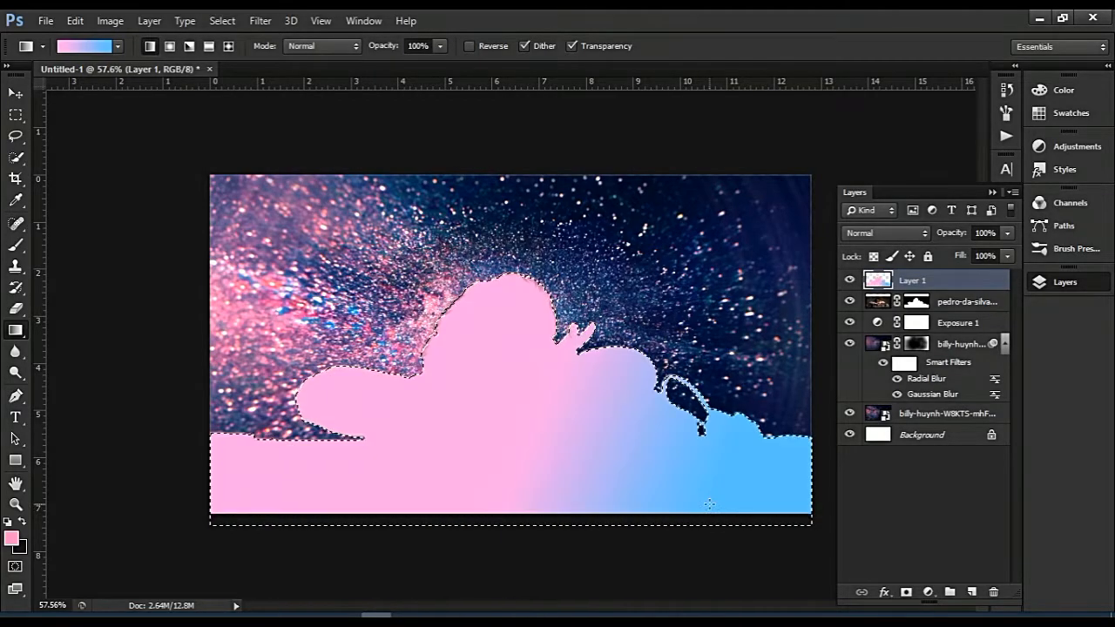
key(ctrl+z)
drag(505, 418, 886, 553)
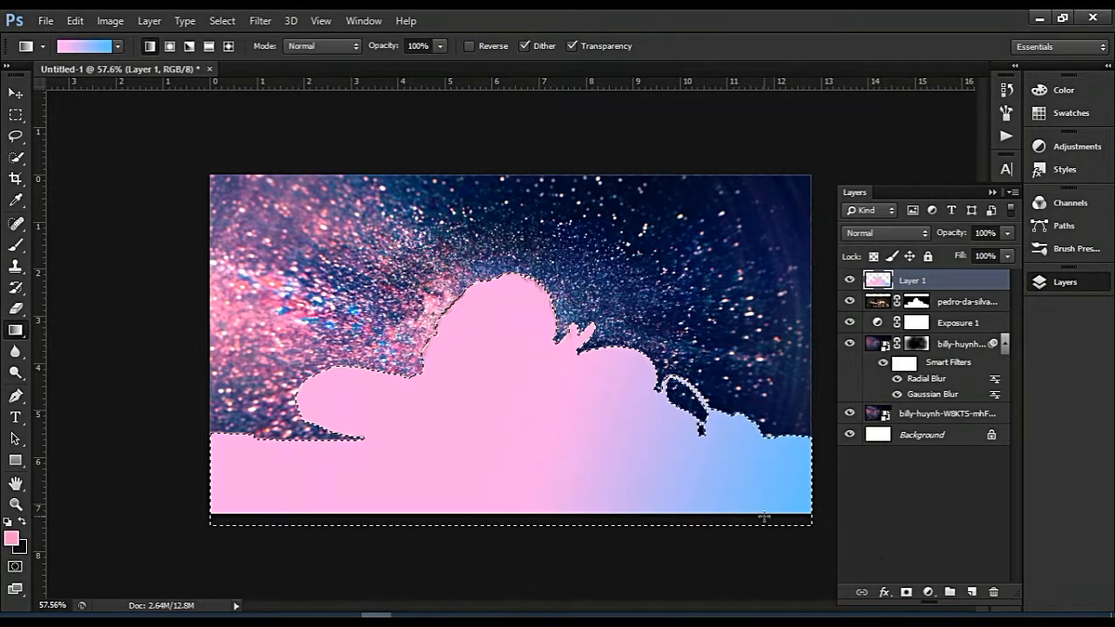
key(ctrl+z)
drag(521, 420, 690, 484)
key(ctrl+z)
drag(527, 419, 623, 469)
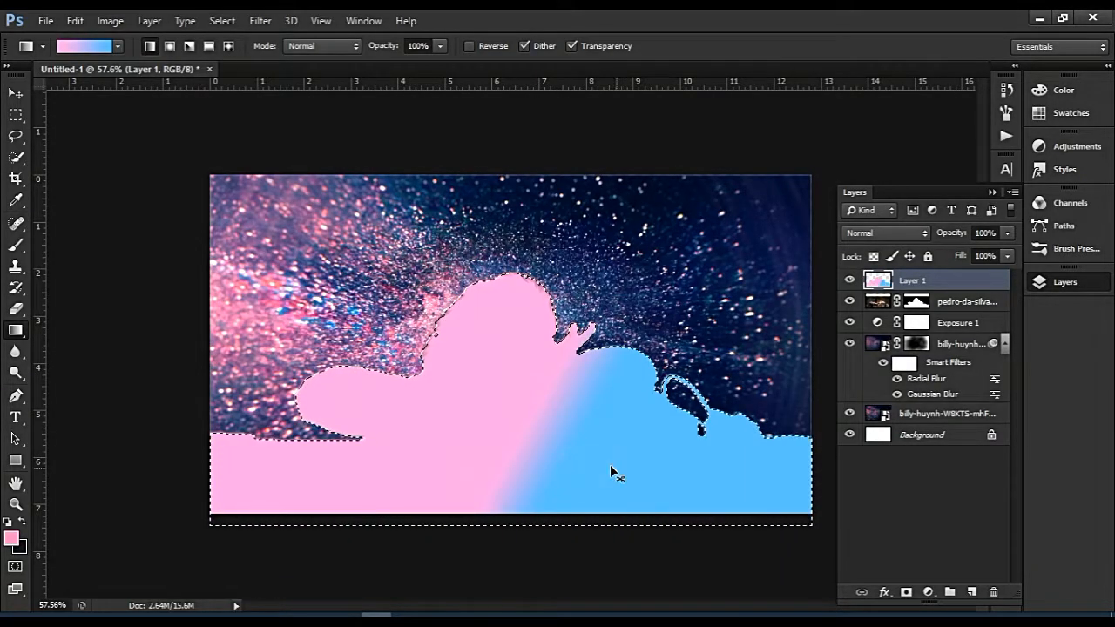
key(ctrl+z)
Fill the selection with the pink-to-blue gradient, drawn diagonally from the person's face to the posts' right half, and deselect.
drag(509, 384, 632, 456)
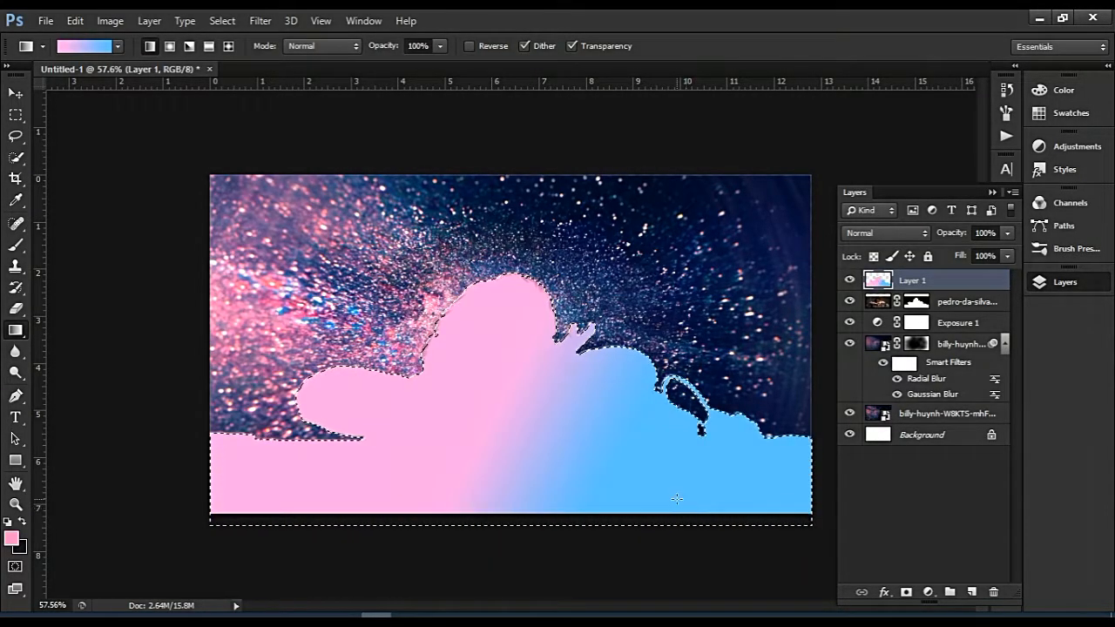
click(15, 96)
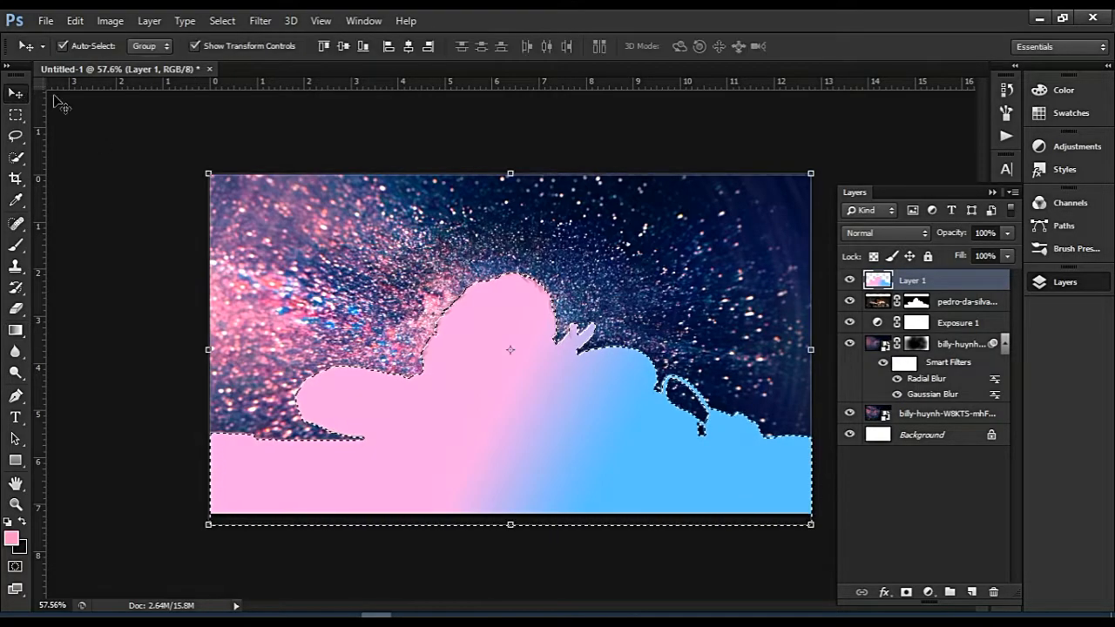
click(222, 20)
click(237, 49)
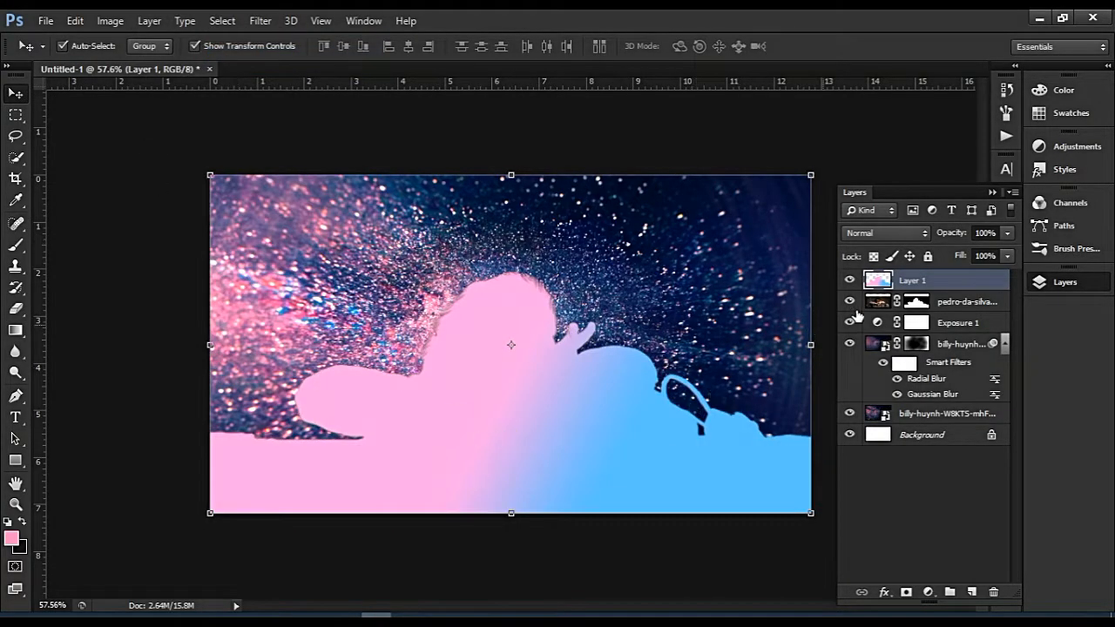
Try different blend modes on the pink-to-blue gradient layer and set it to Soft Light.
click(854, 232)
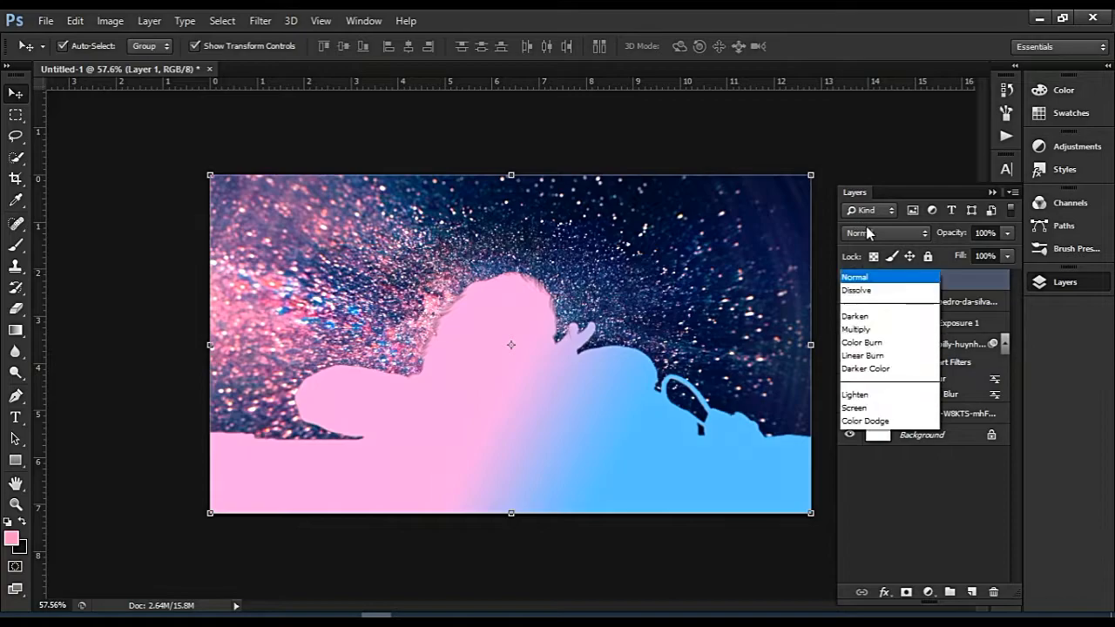
click(860, 26)
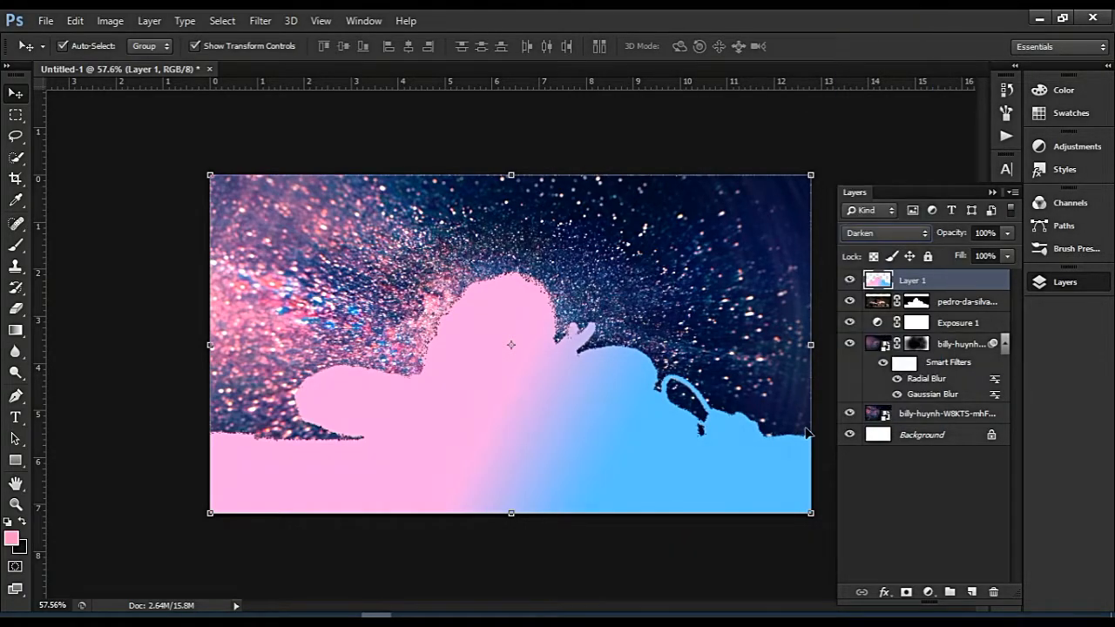
key(Down)
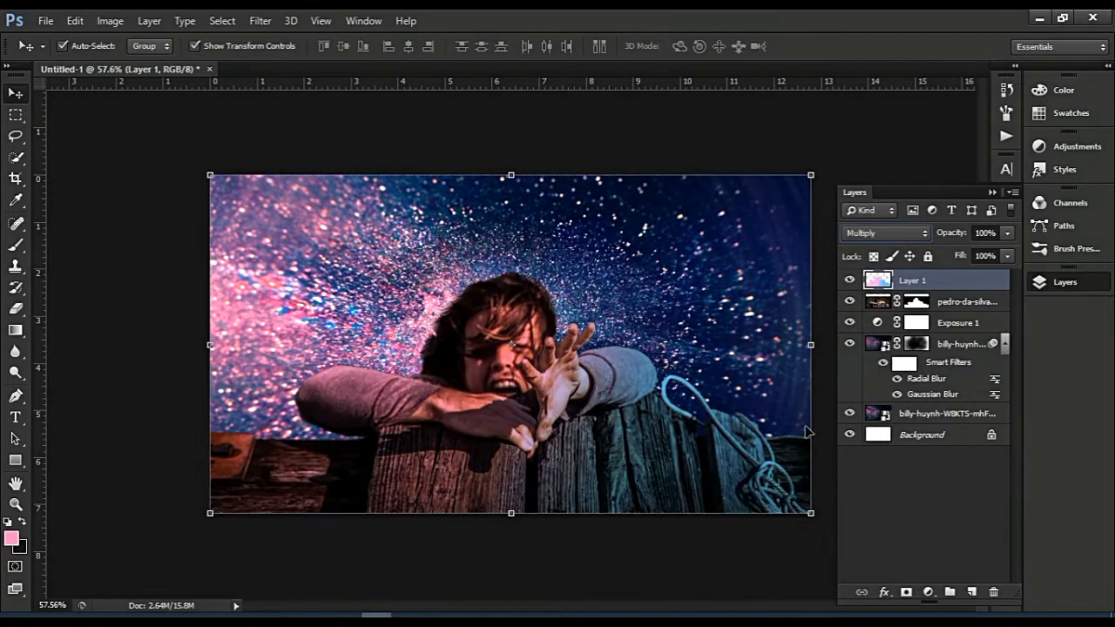
key(Down)
key(Down)
key(Down)
key(Down)
key(Down)
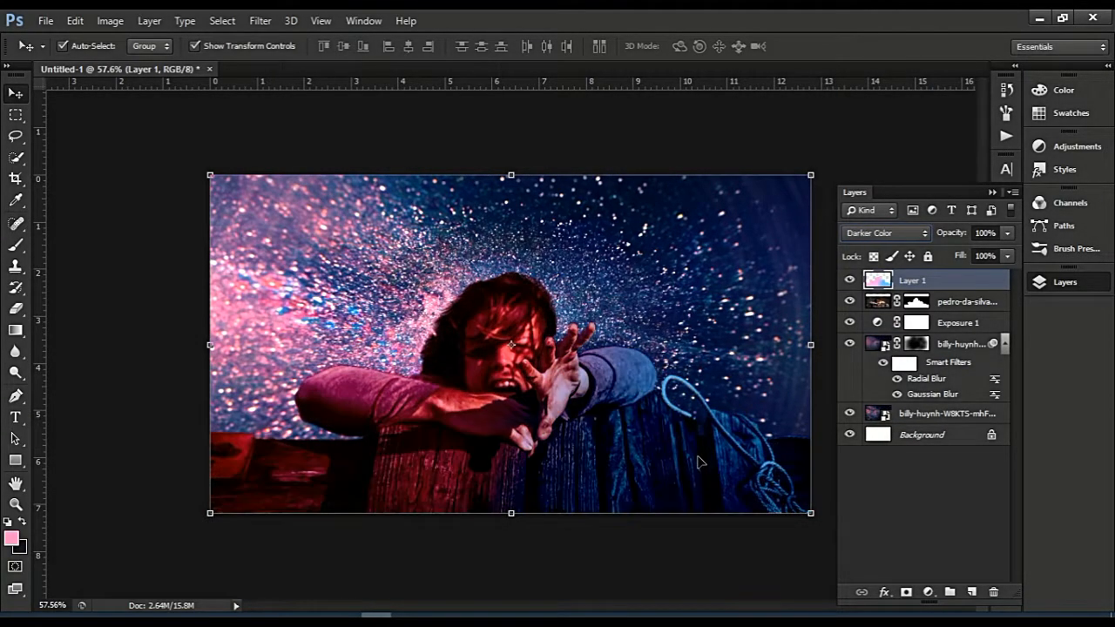
key(Down)
key(Down)
key(Down)
key(Down)
key(Down)
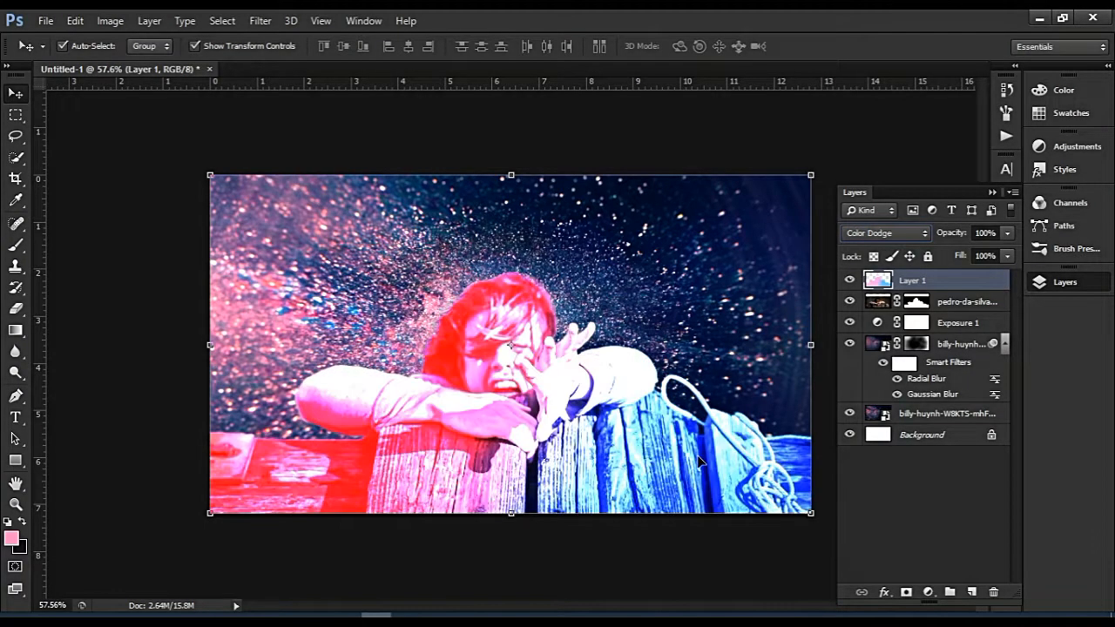
key(Up)
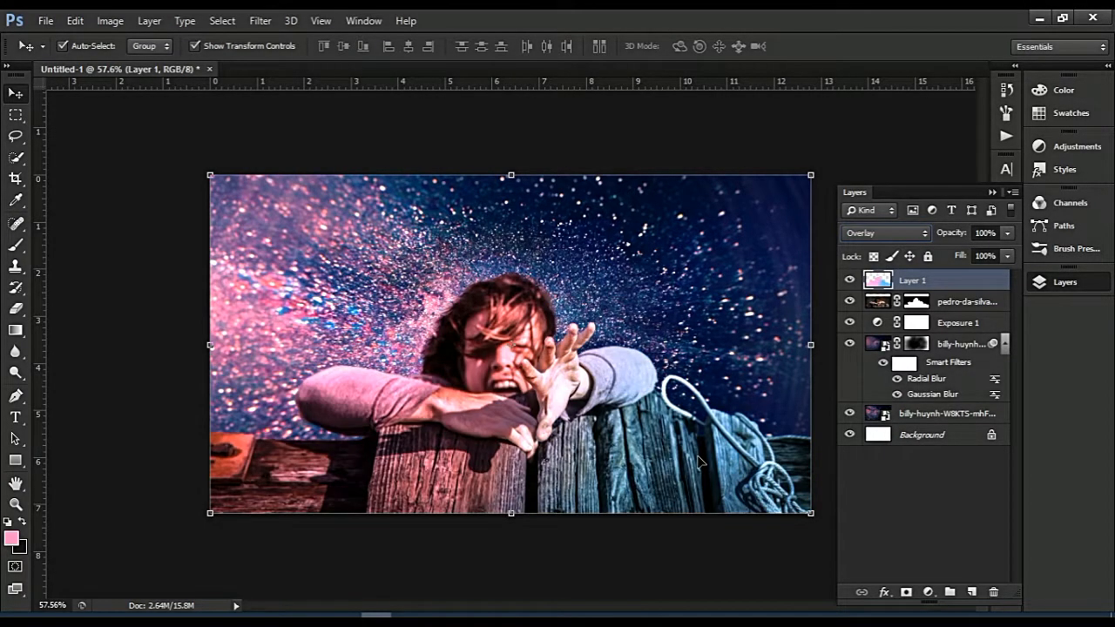
key(Down)
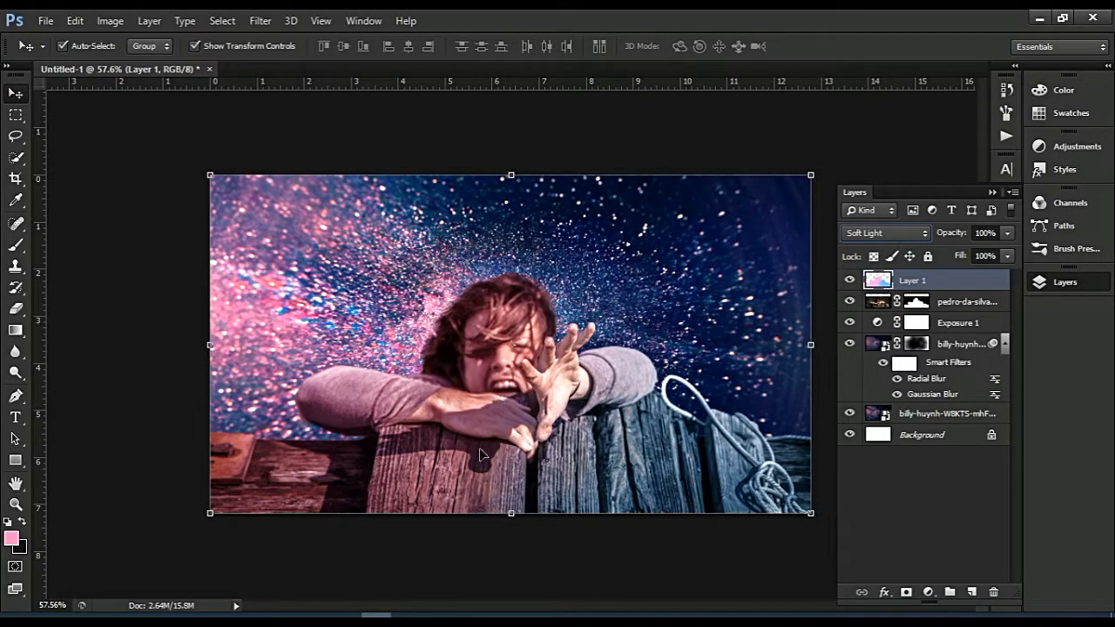
Add a layer mask to the Soft Light gradient layer and paint it black over the person with the 1600 px brush.
click(540, 542)
alt+scroll(544, 535, down, 4)
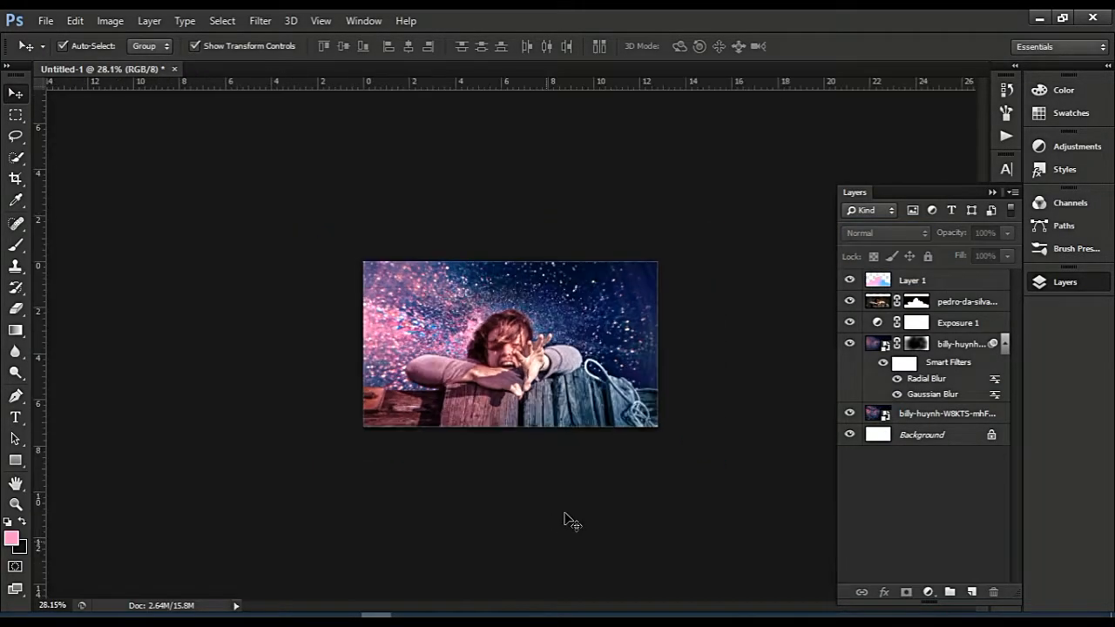
click(897, 282)
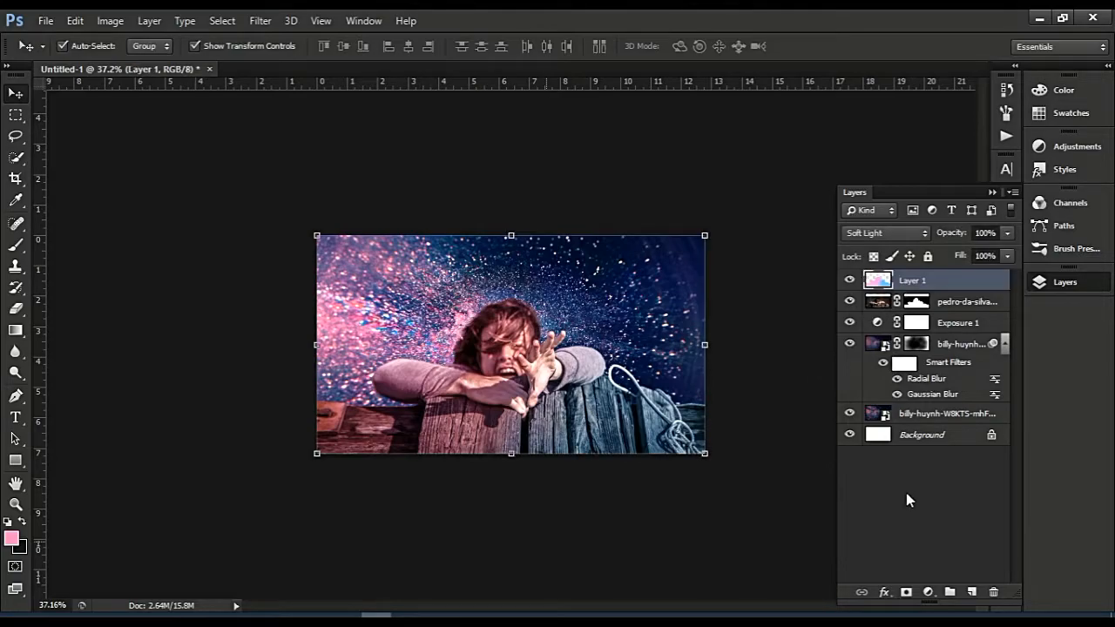
click(905, 592)
alt+scroll(628, 268, up, 2)
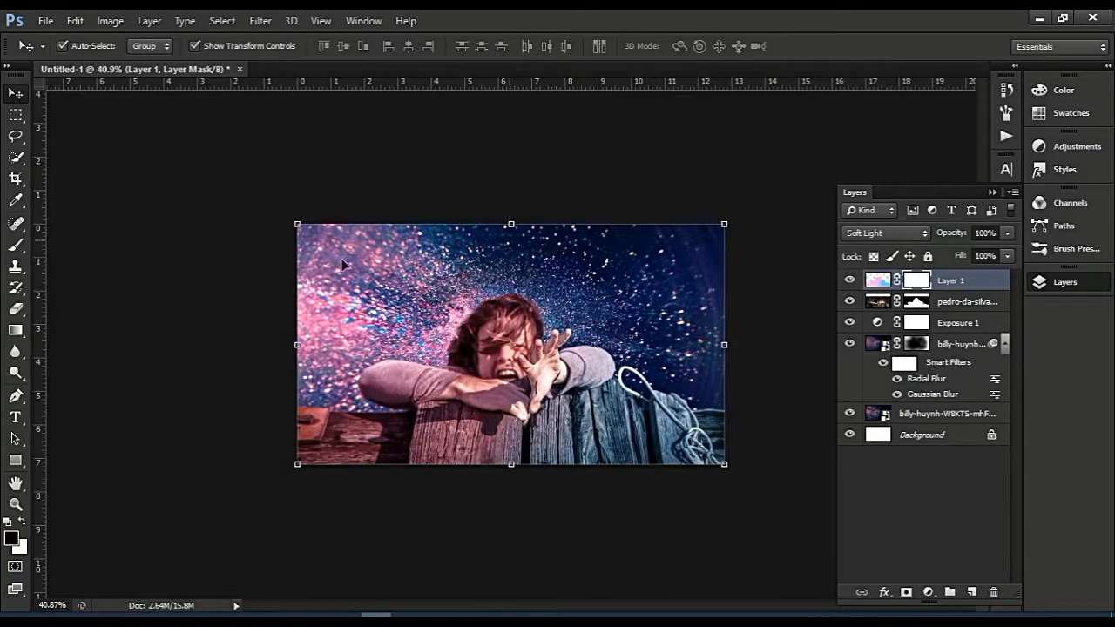
click(16, 246)
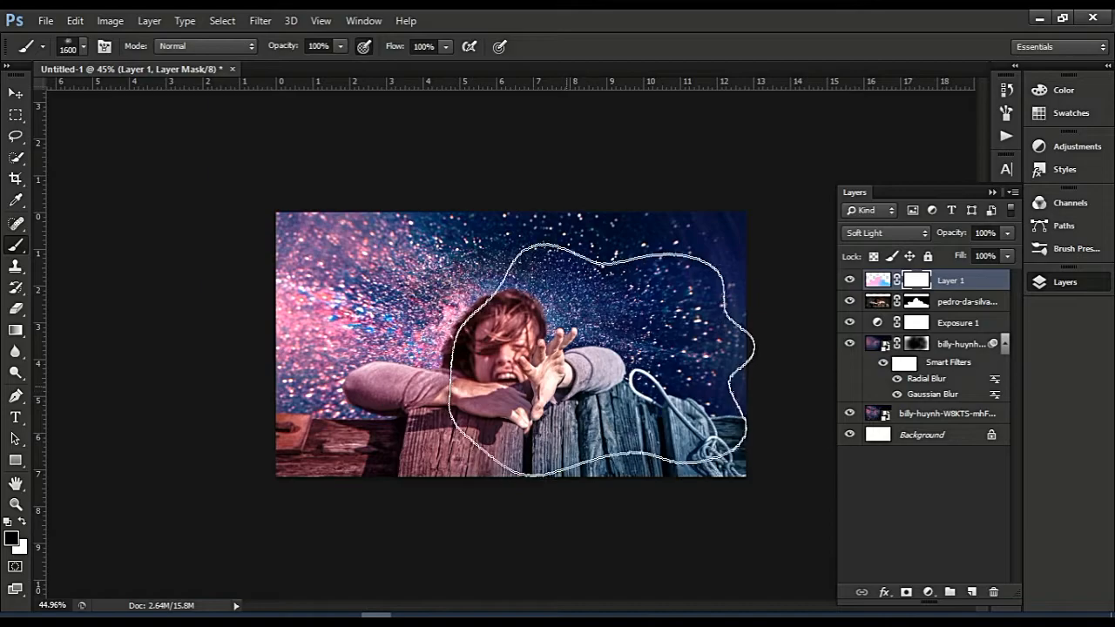
click(510, 363)
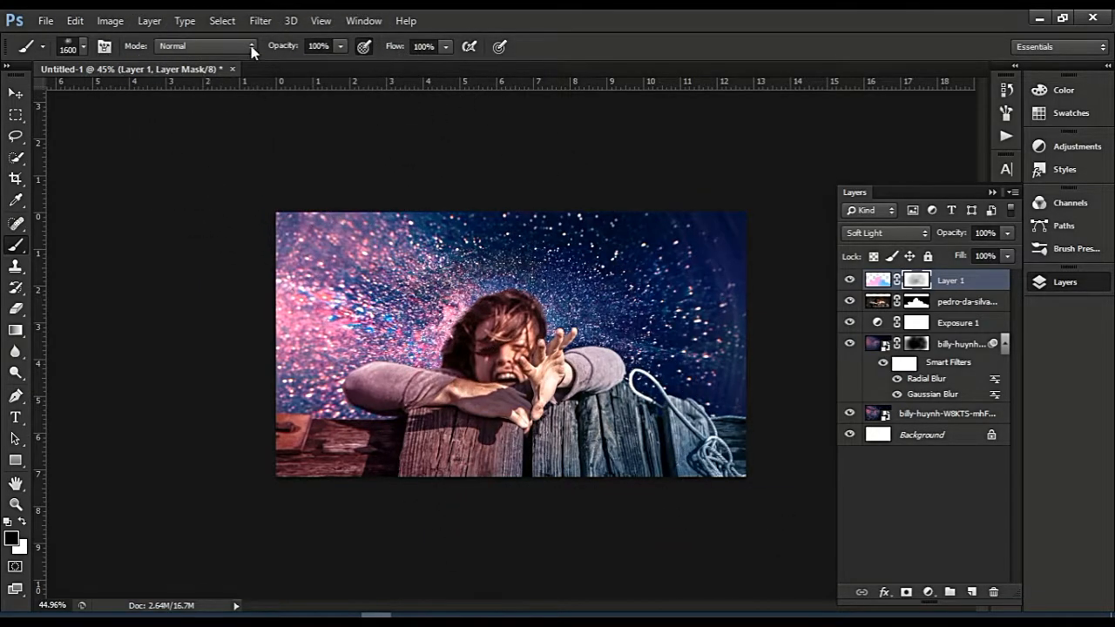
Reduce the brush to about 800 px and mask out more of the gradient tint over the person's face and hands.
key(bracketleft)
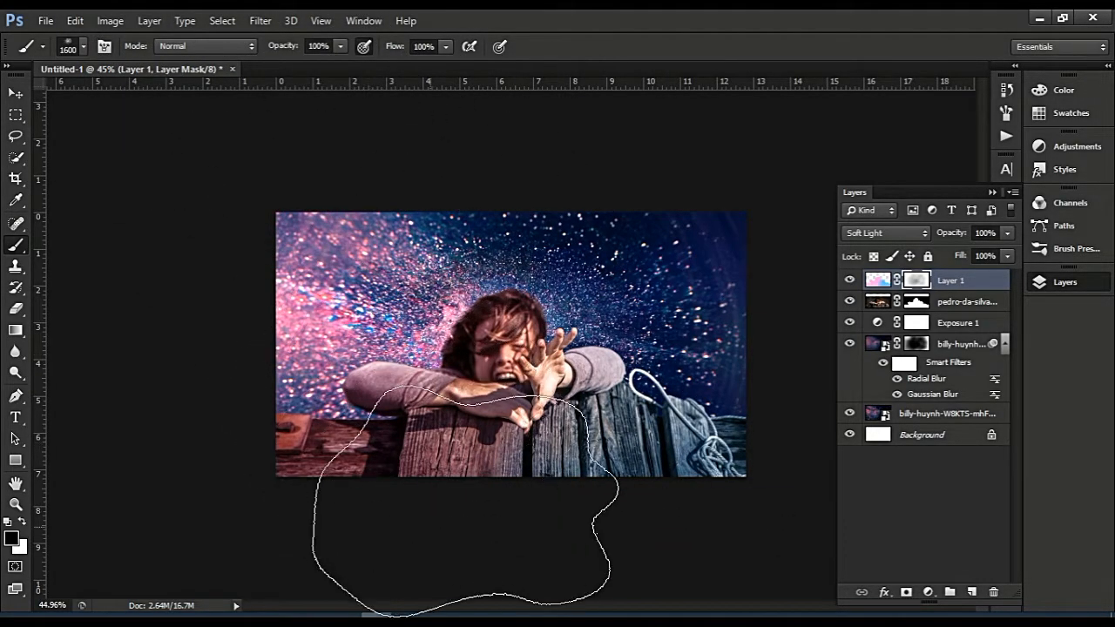
key(bracketleft)
key(bracketleft)
key(bracketleft)
key(bracketleft)
key(bracketleft)
key(bracketleft)
key(bracketleft)
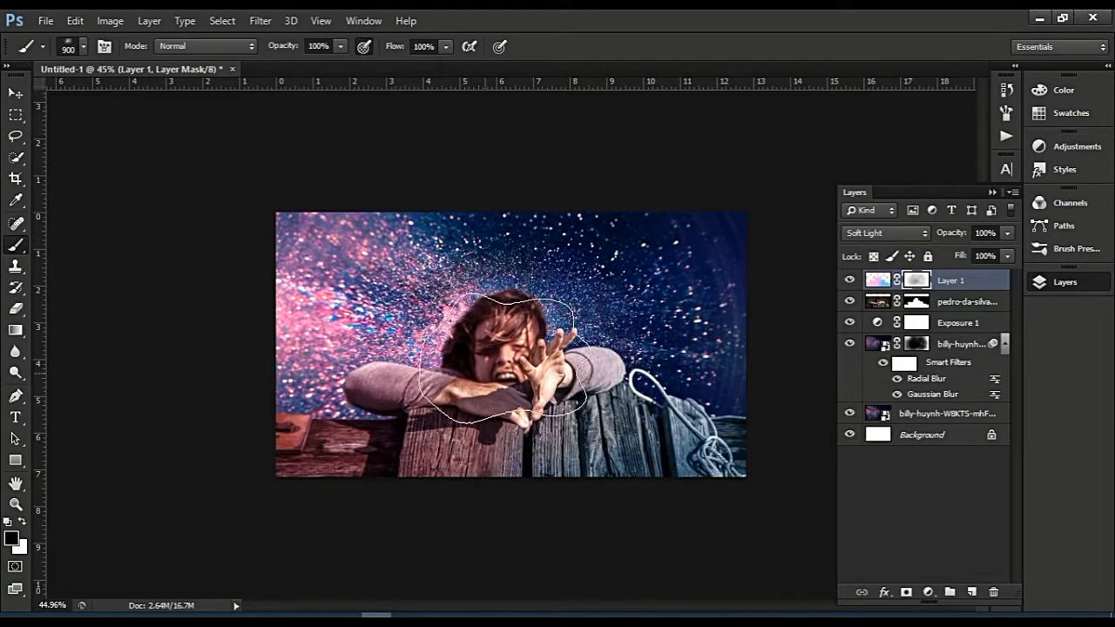
click(532, 388)
scroll(637, 562, down, 2)
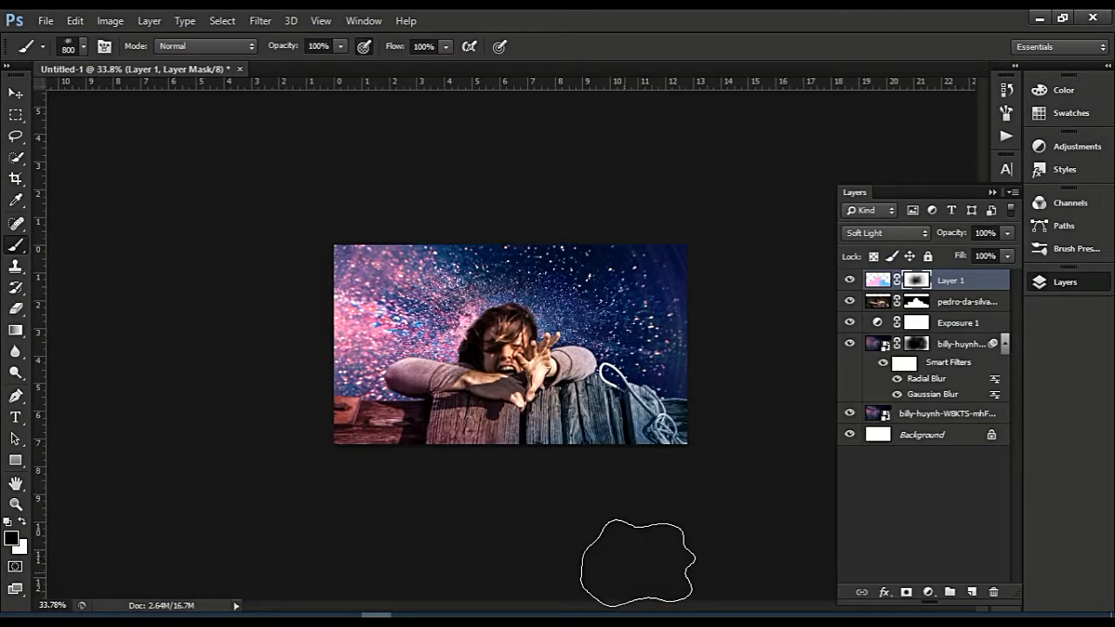
scroll(622, 540, down, 2)
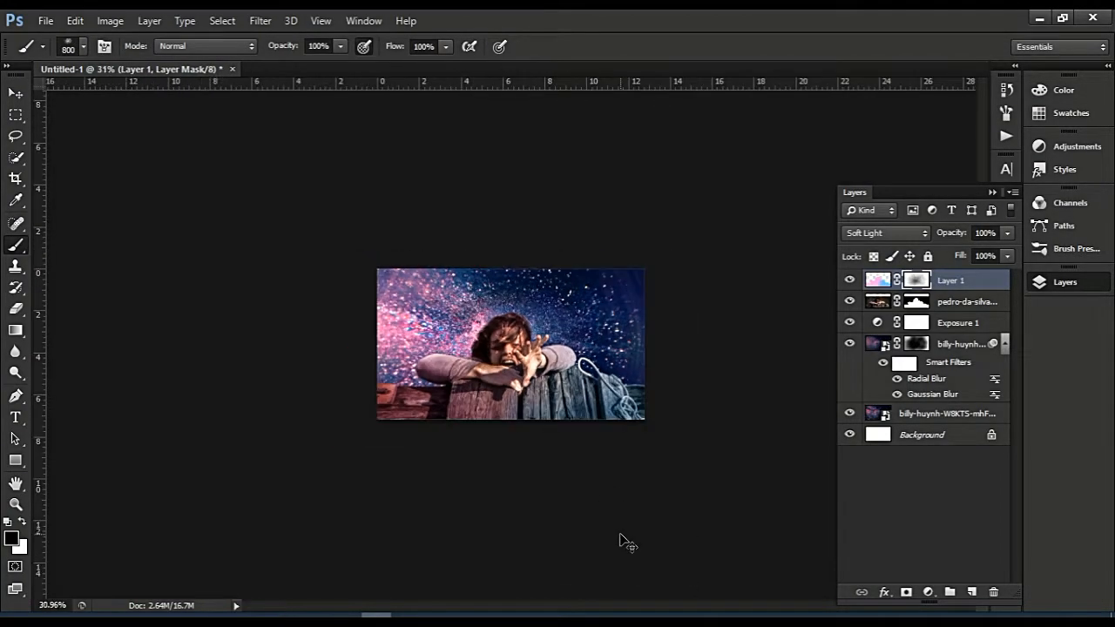
scroll(622, 540, up, 4)
scroll(591, 505, down, 1)
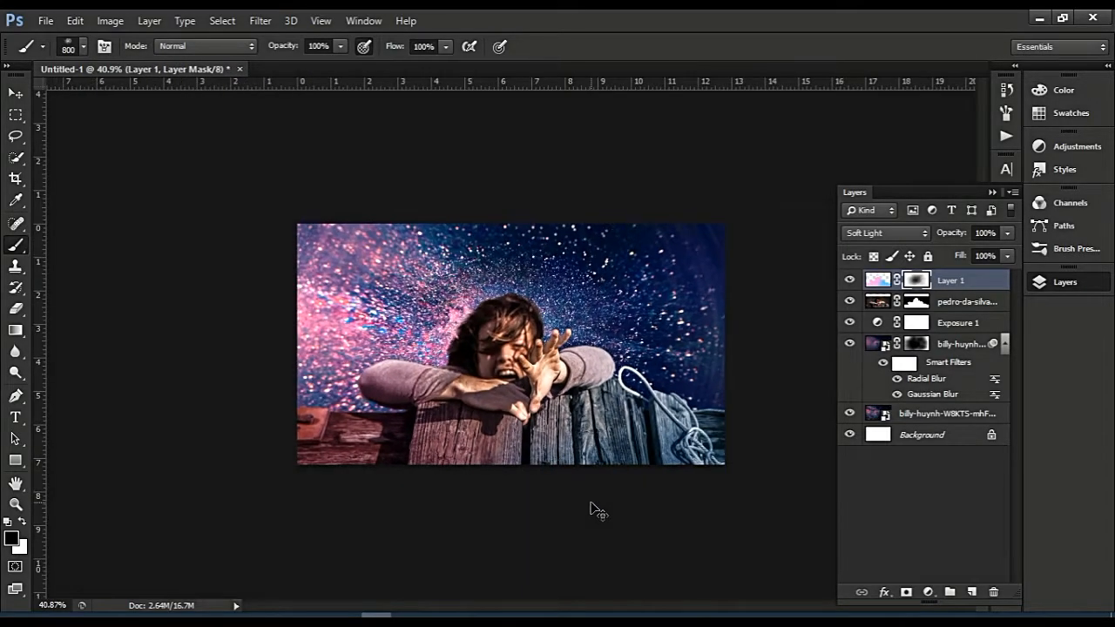
scroll(592, 509, down, 3)
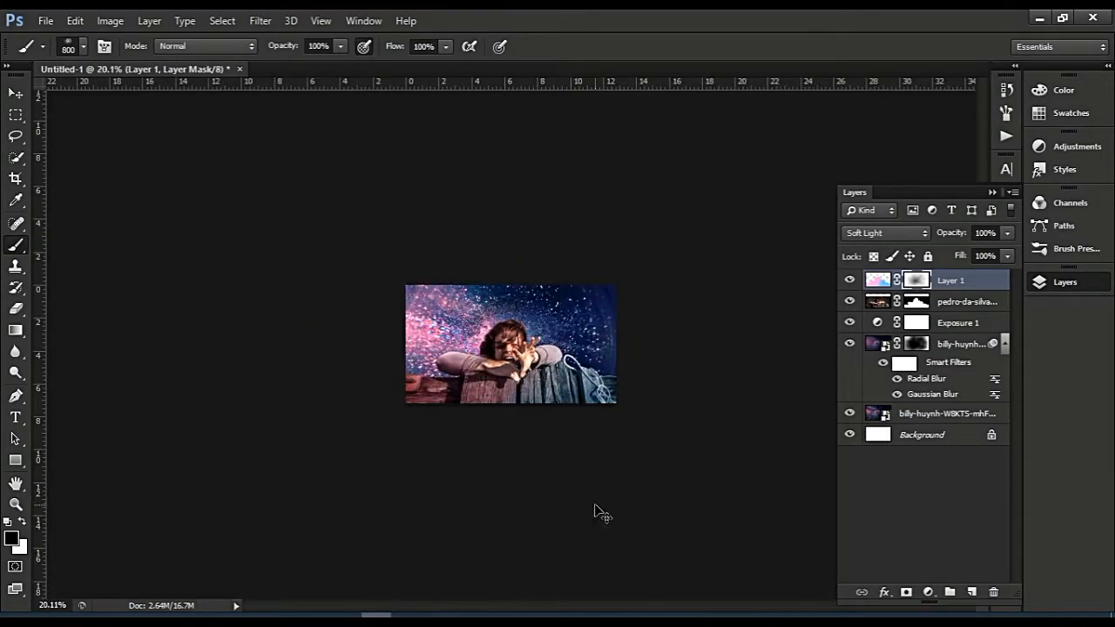
scroll(600, 512, up, 3)
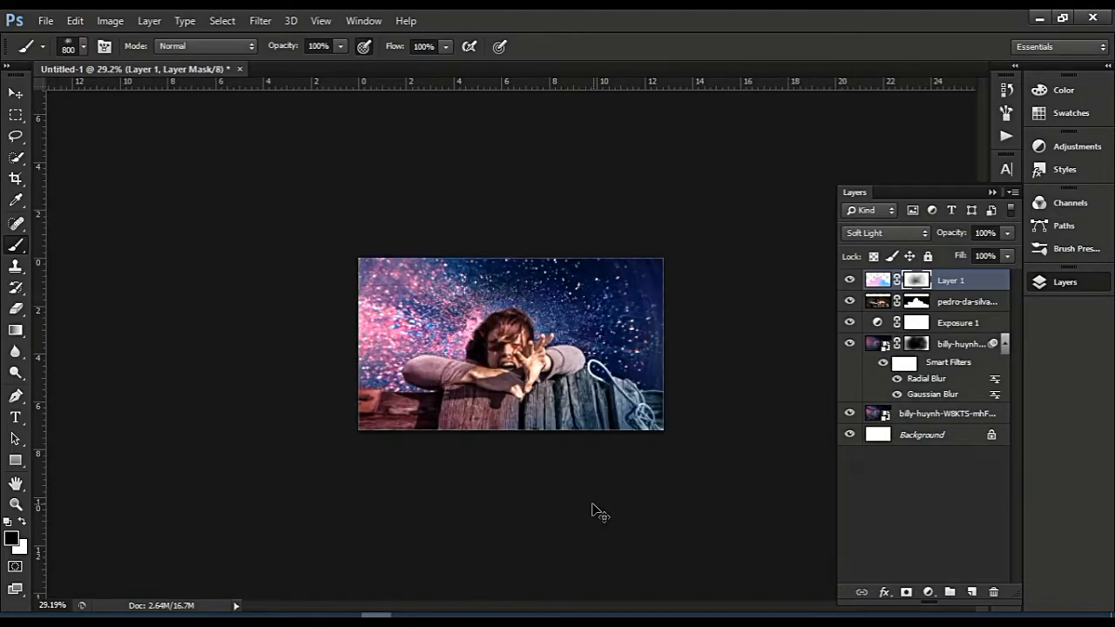
Duplicate the masked person layer and apply a Radial Blur to the copy using the Spin method at Good quality.
click(878, 301)
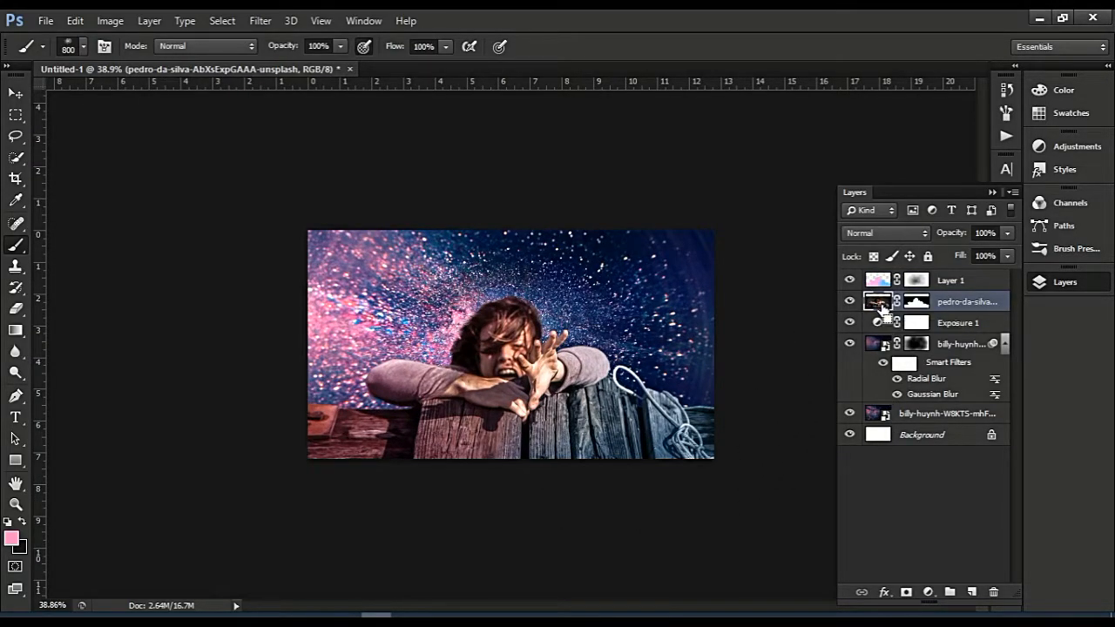
key(ctrl+j)
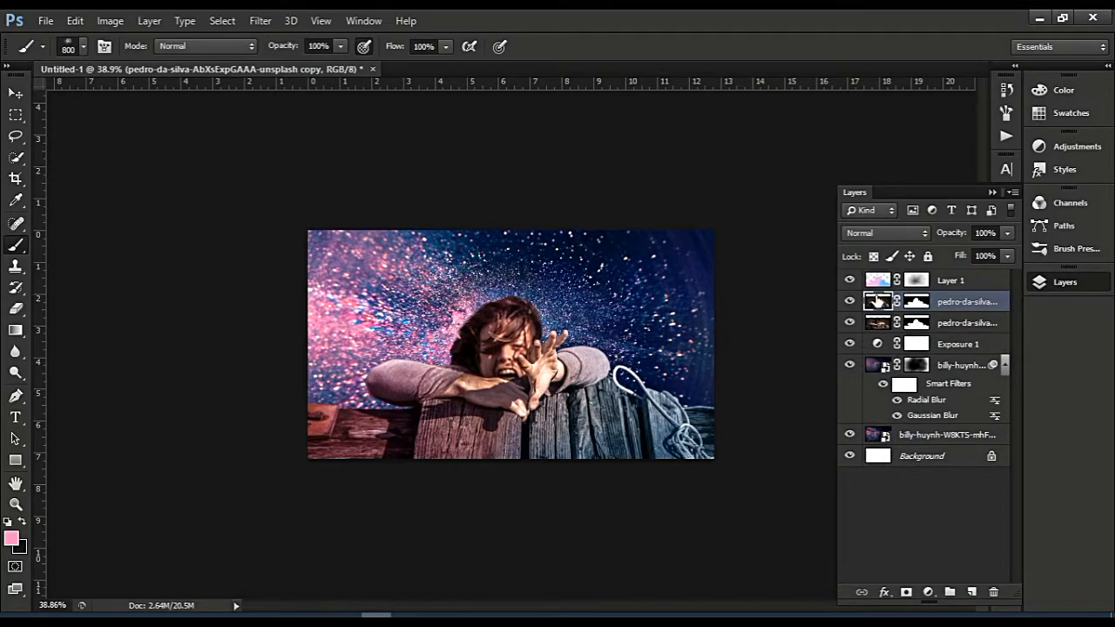
click(233, 21)
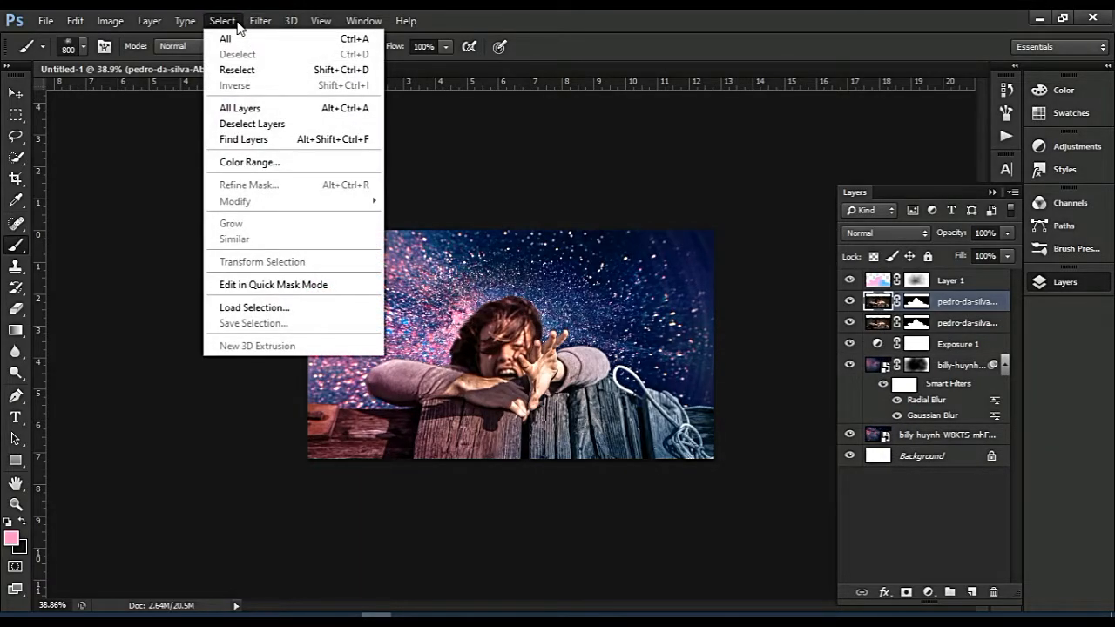
mouse_move(260, 21)
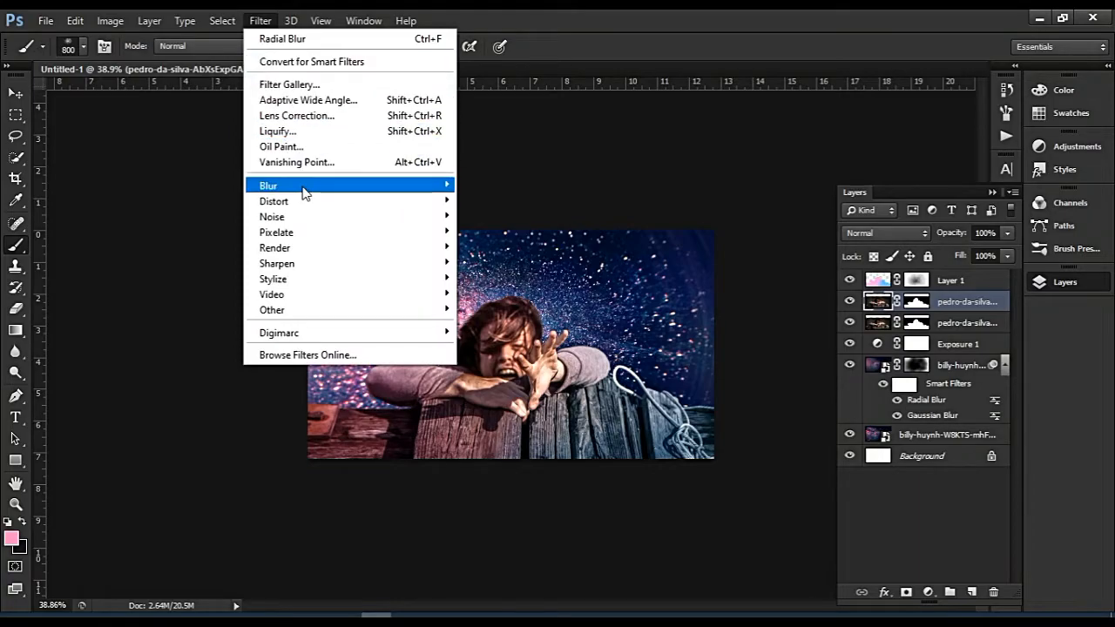
mouse_move(304, 188)
click(483, 348)
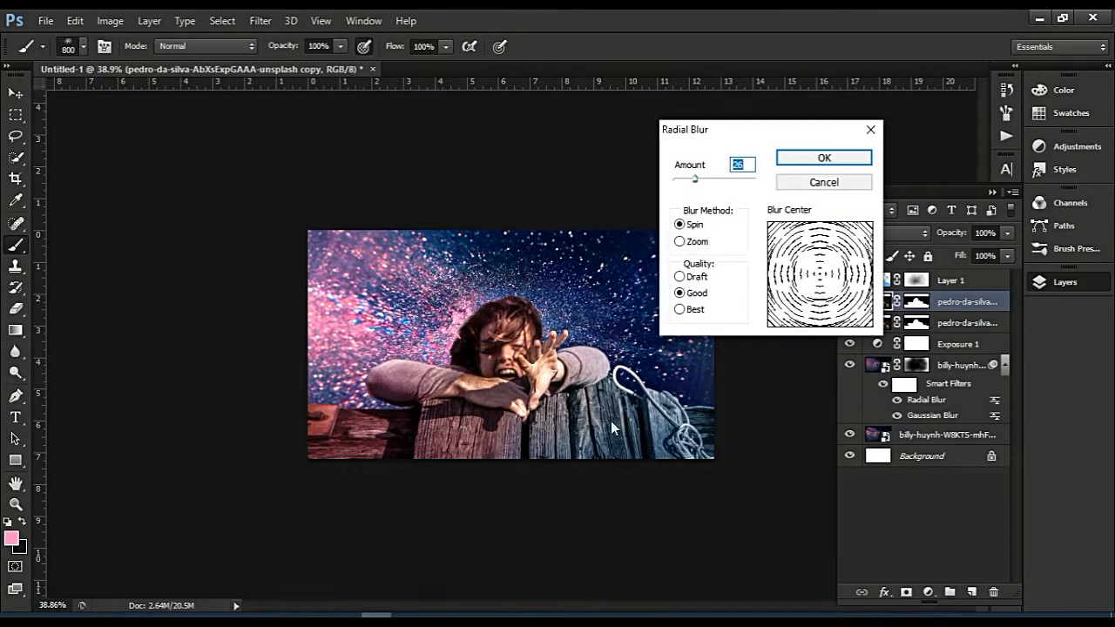
click(840, 160)
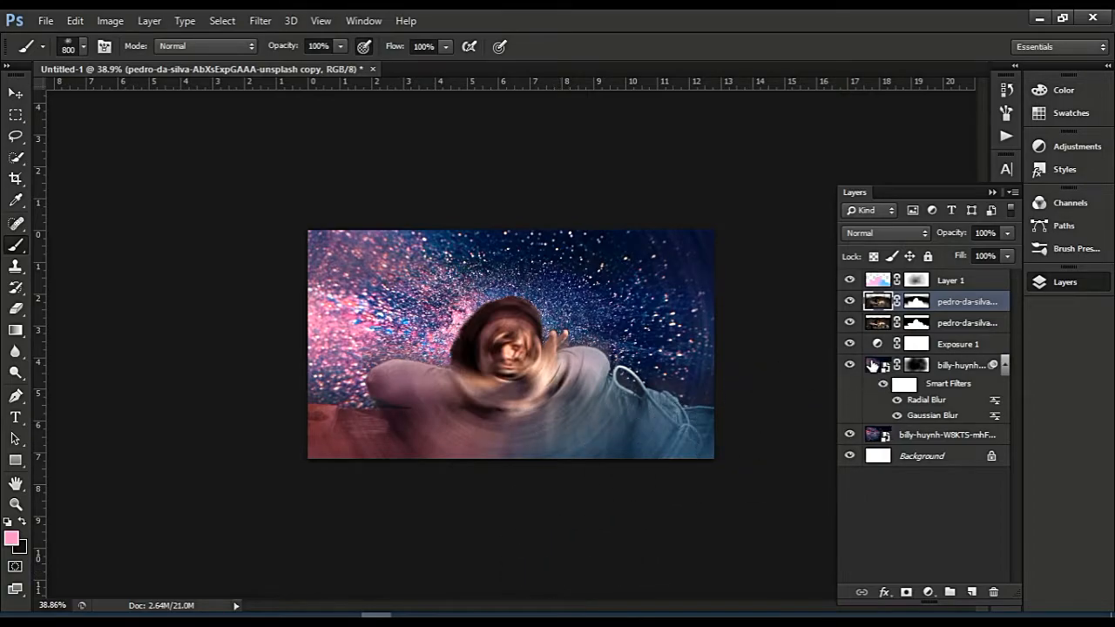
Paint black on the blurred copy's mask over the person and central posts, keeping the blur at the lower outer corners.
click(910, 302)
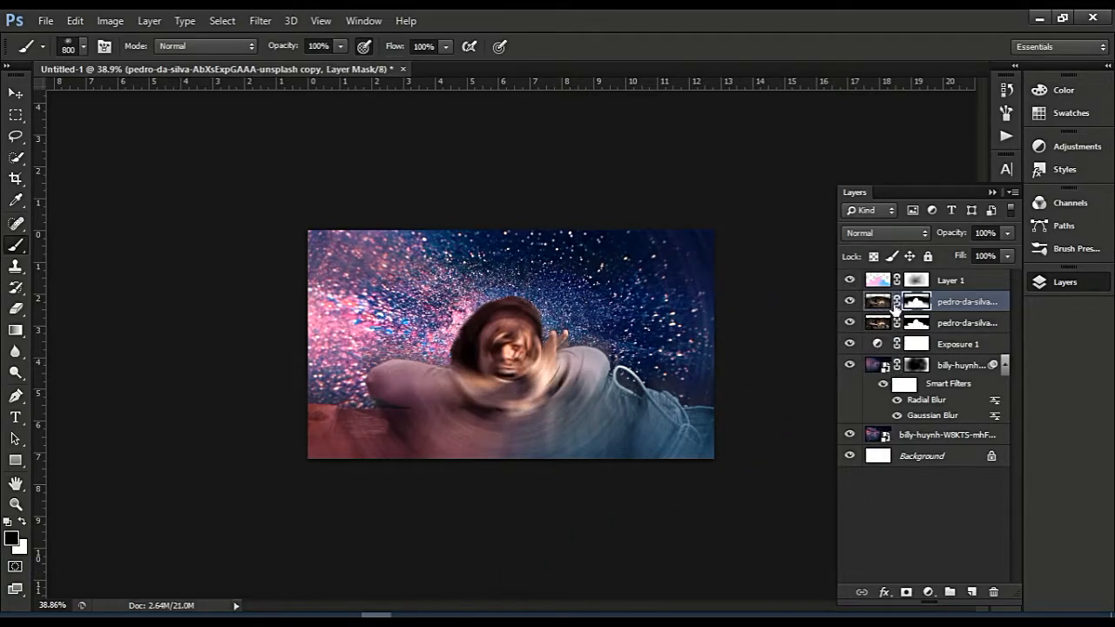
mouse_move(453, 374)
mouse_down()
mouse_move(540, 359)
mouse_move(446, 355)
mouse_move(561, 352)
mouse_move(581, 379)
mouse_move(473, 381)
mouse_move(437, 361)
mouse_move(536, 392)
mouse_move(617, 364)
mouse_move(483, 410)
mouse_move(432, 452)
mouse_move(524, 577)
mouse_move(523, 542)
mouse_move(440, 409)
mouse_move(518, 379)
mouse_up()
scroll(519, 374, down, 2)
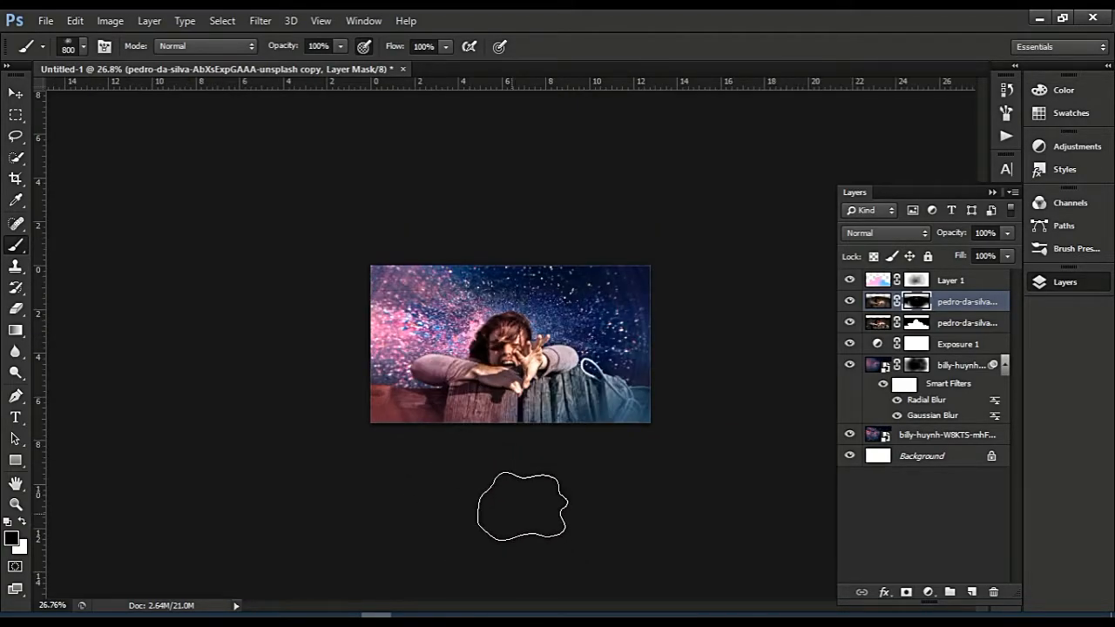
scroll(523, 505, up, 1)
Lower the blurred person copy's opacity to 89% and deselect the layer.
drag(941, 237, 921, 245)
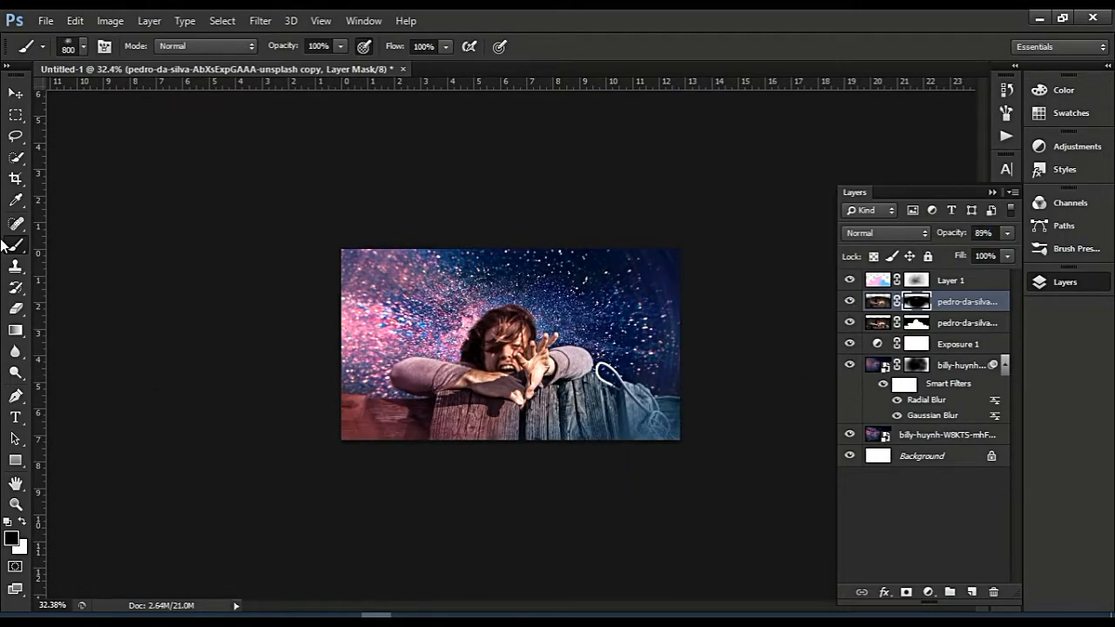
click(16, 93)
click(131, 246)
scroll(253, 287, down, 1)
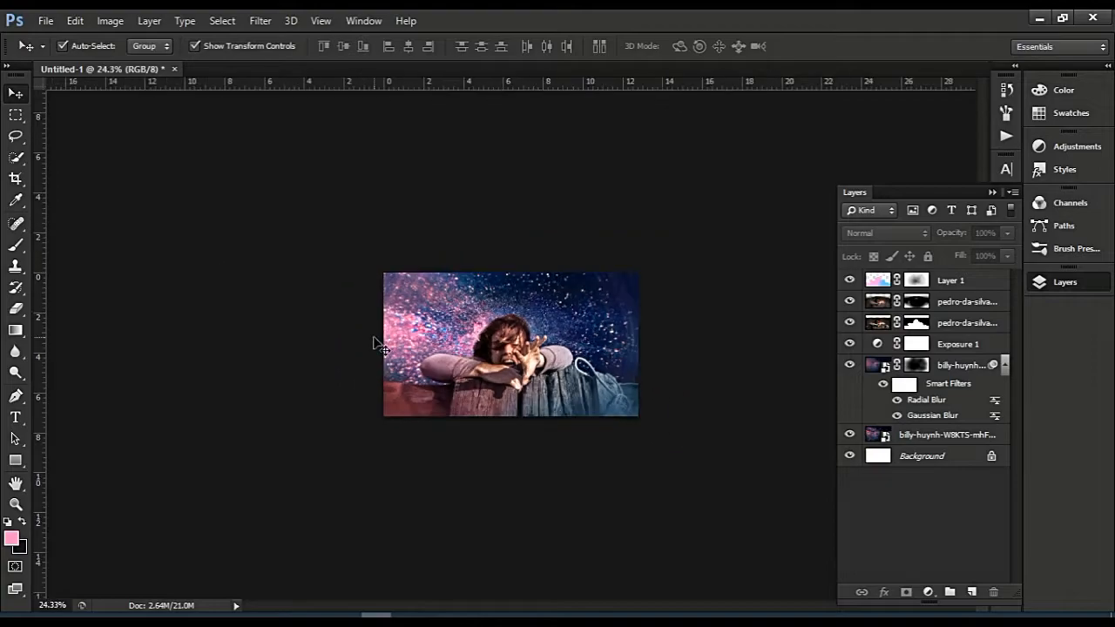
scroll(607, 504, up, 1)
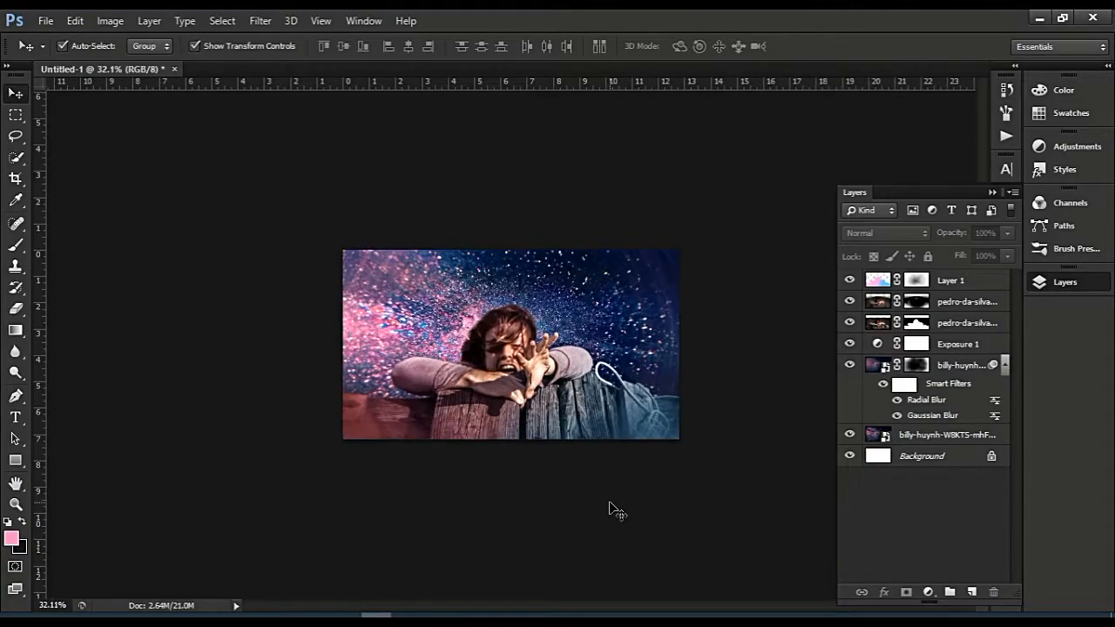
scroll(608, 502, up, 2)
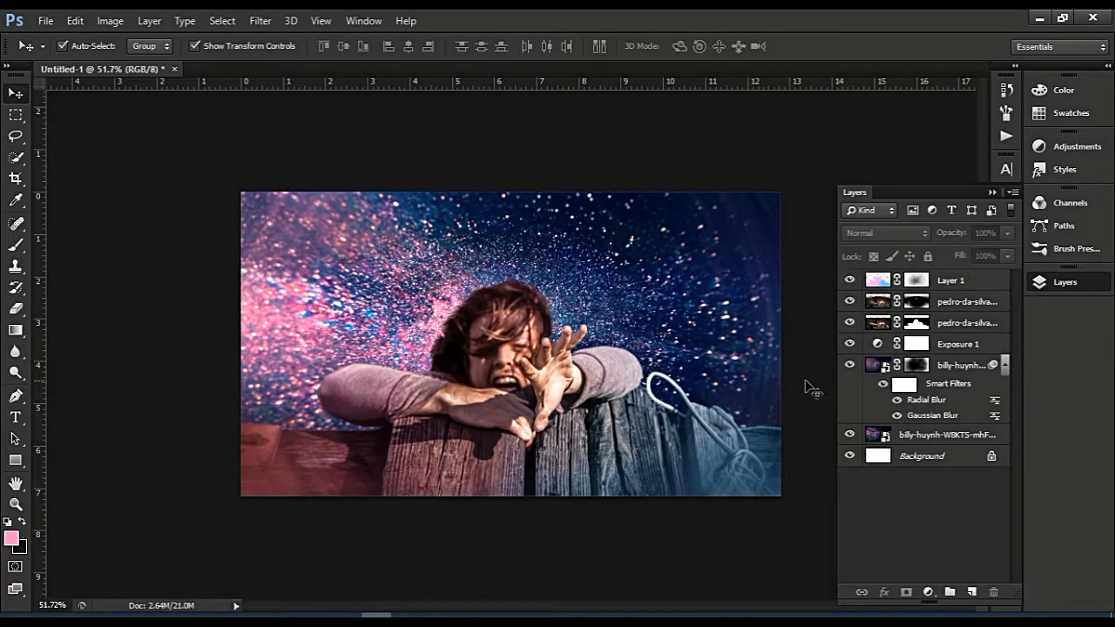
Set the blurred person copy's opacity to 94% and deselect the layer.
click(888, 305)
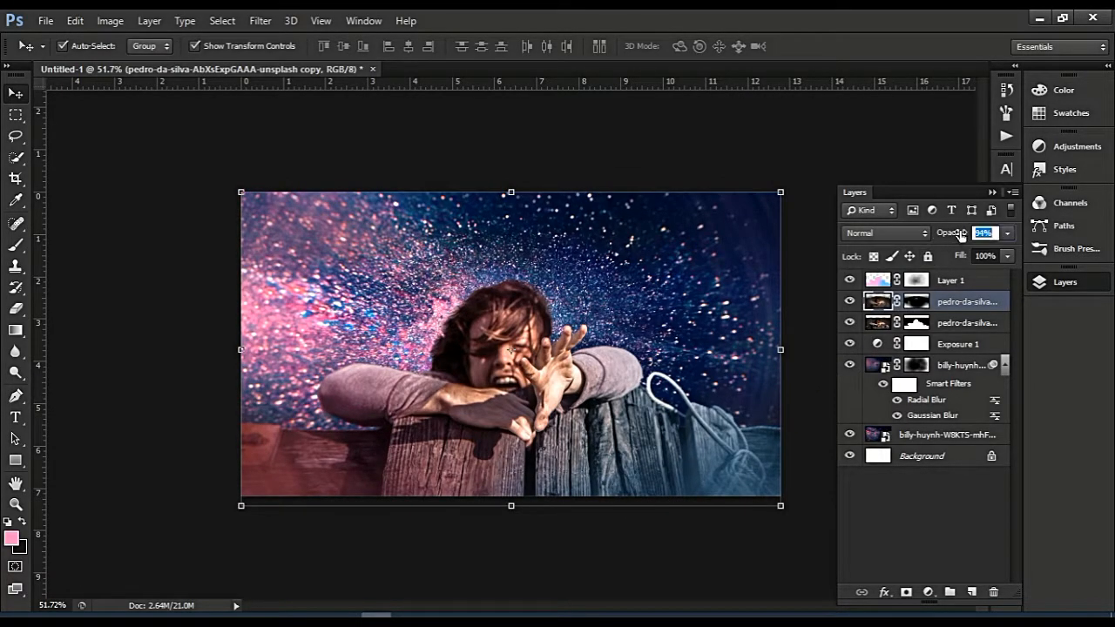
click(558, 526)
scroll(557, 514, down, 1)
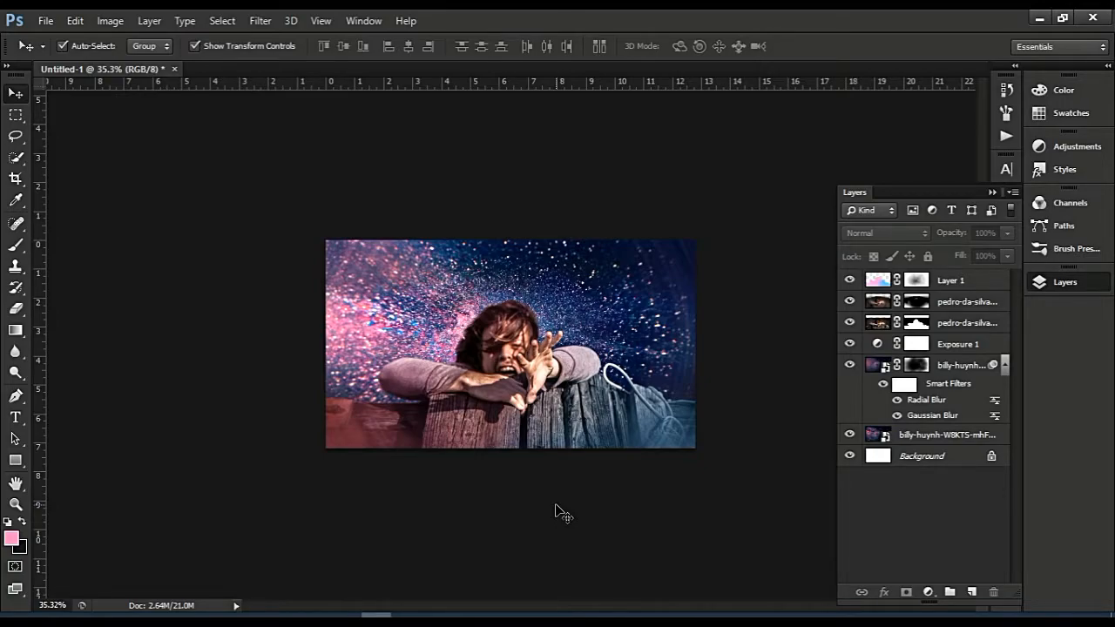
scroll(556, 510, up, 1)
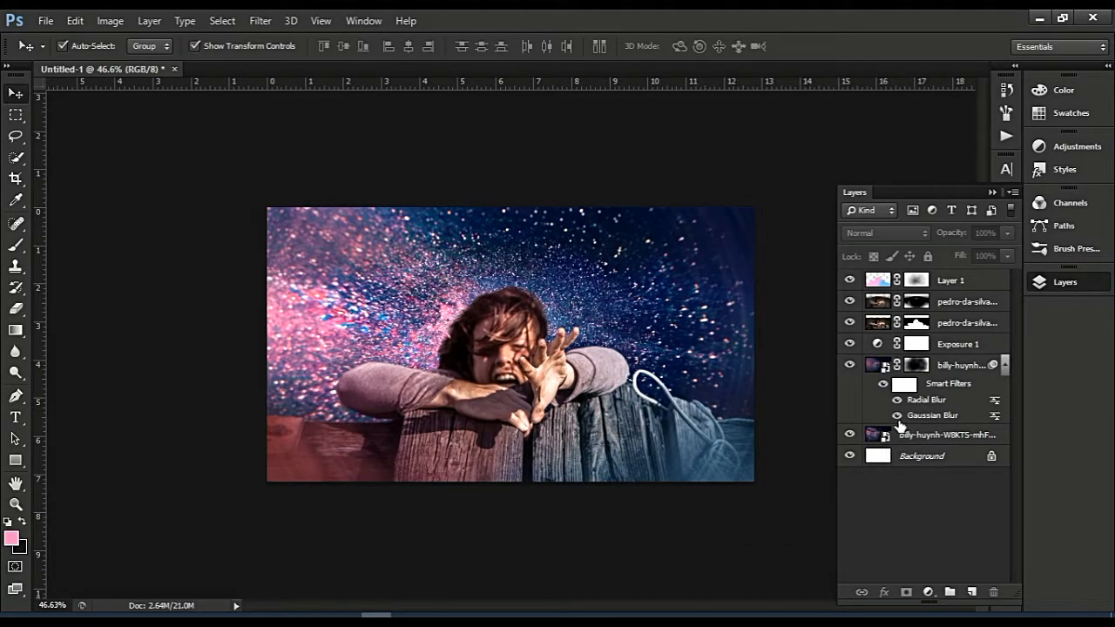
scroll(756, 467, down, 1)
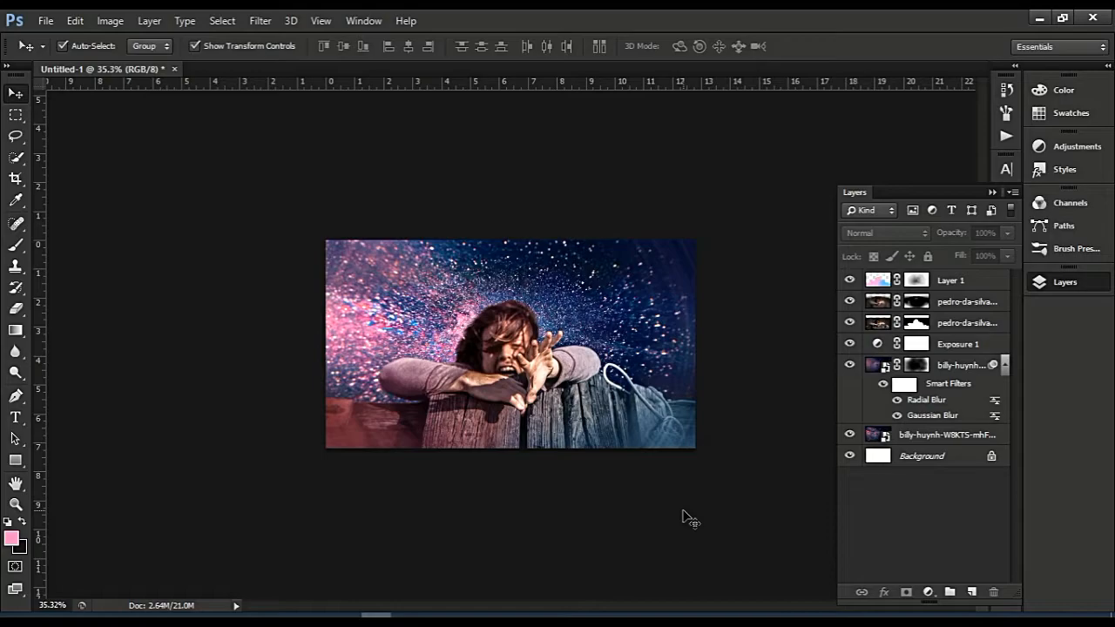
key(ctrl+plus)
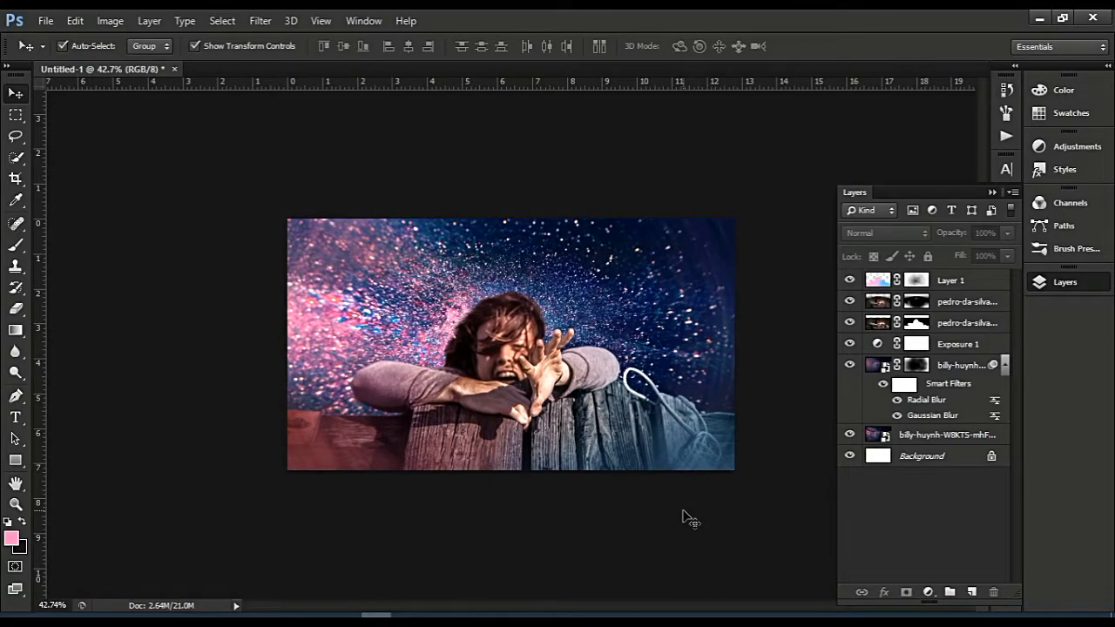
key(ctrl+plus)
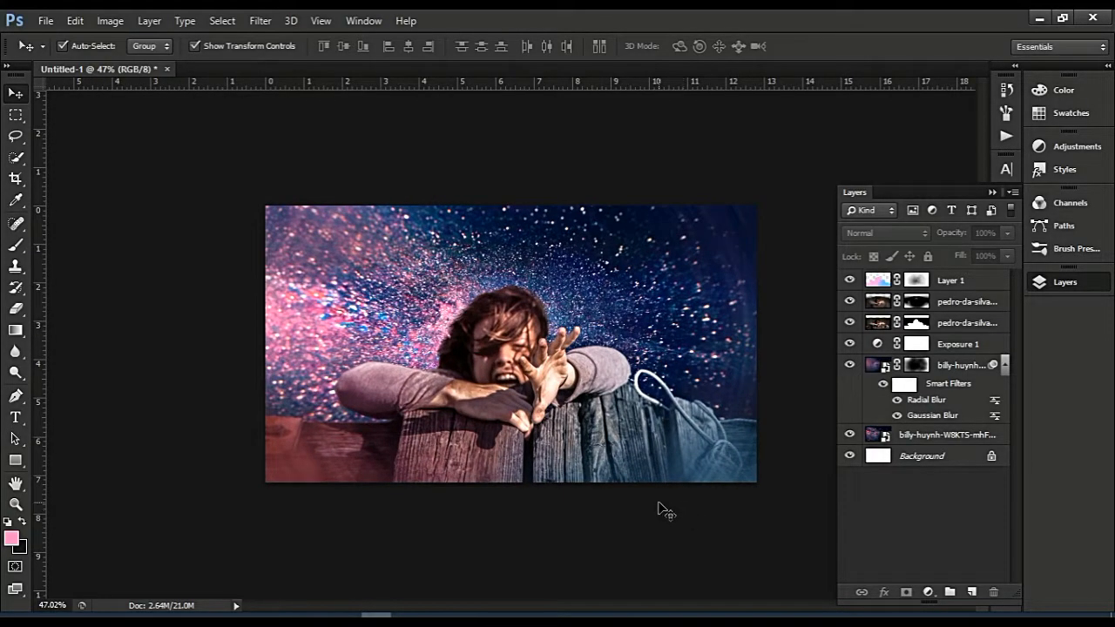
Create a new layer above the gradient layer and name it Splashes.
click(949, 283)
click(962, 593)
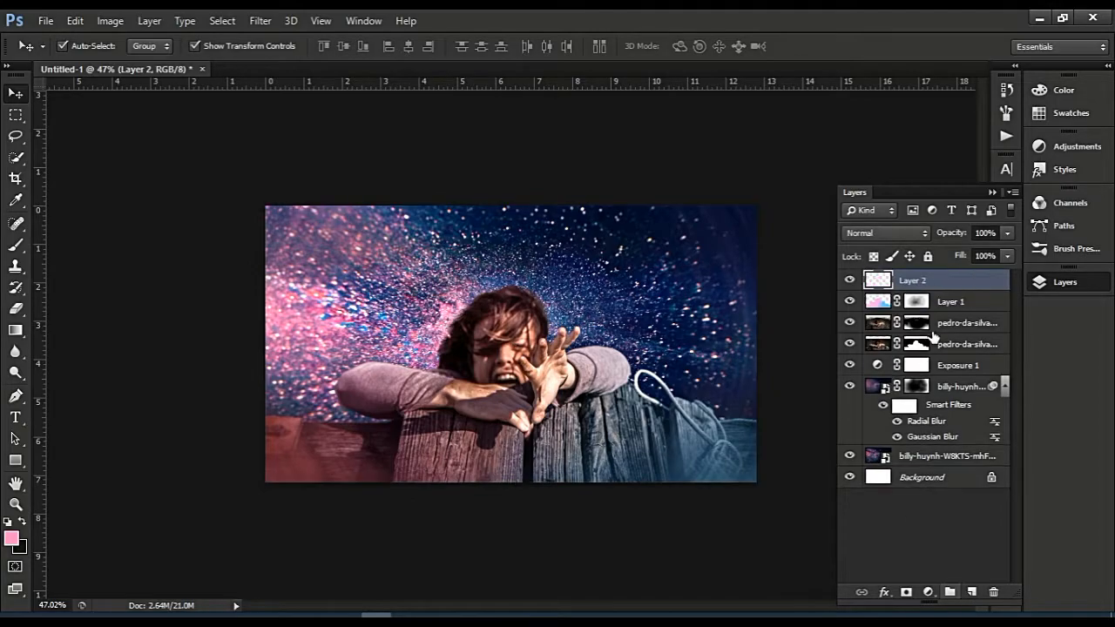
double_click(909, 278)
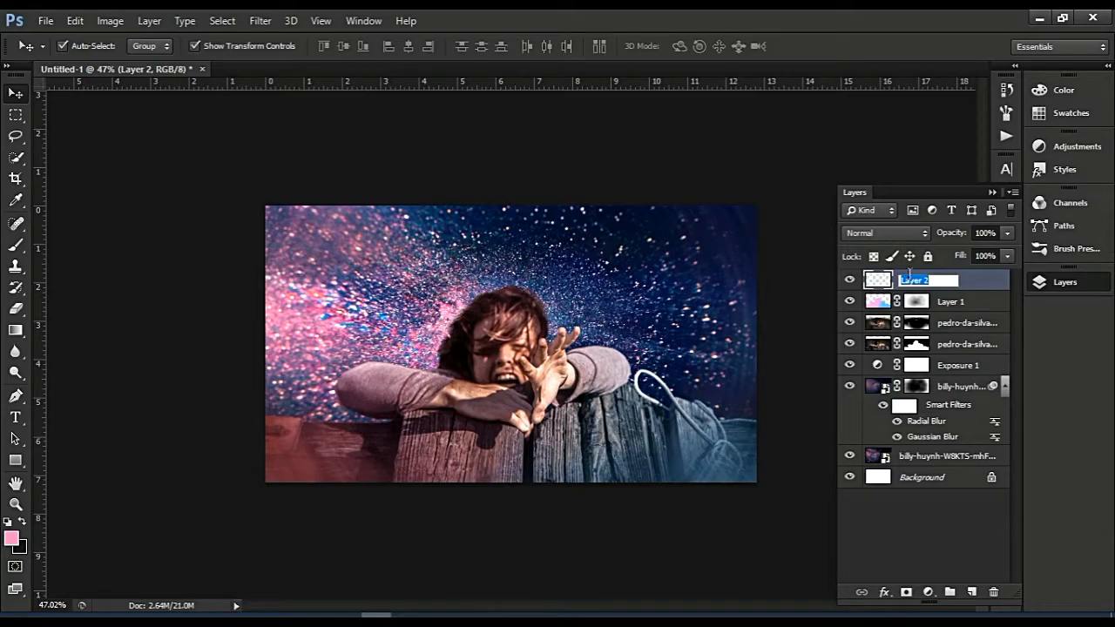
text(Splashes)
key(Return)
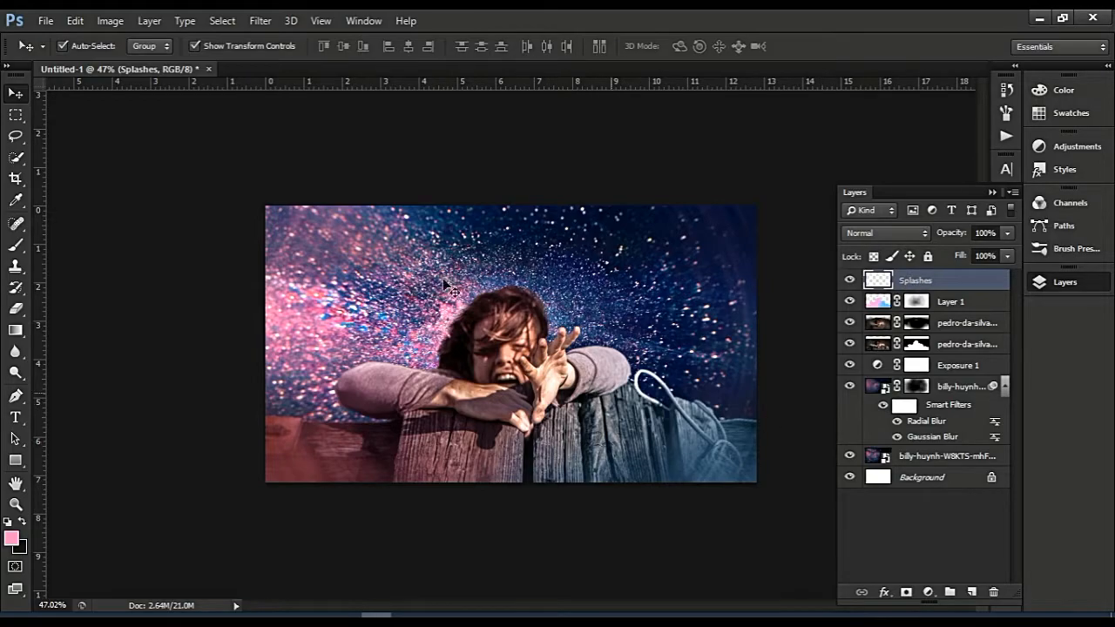
Choose the Clone Stamp tool with a 2500 px scattered splatter brush tip and reduce its size to 193 px.
click(16, 287)
click(17, 268)
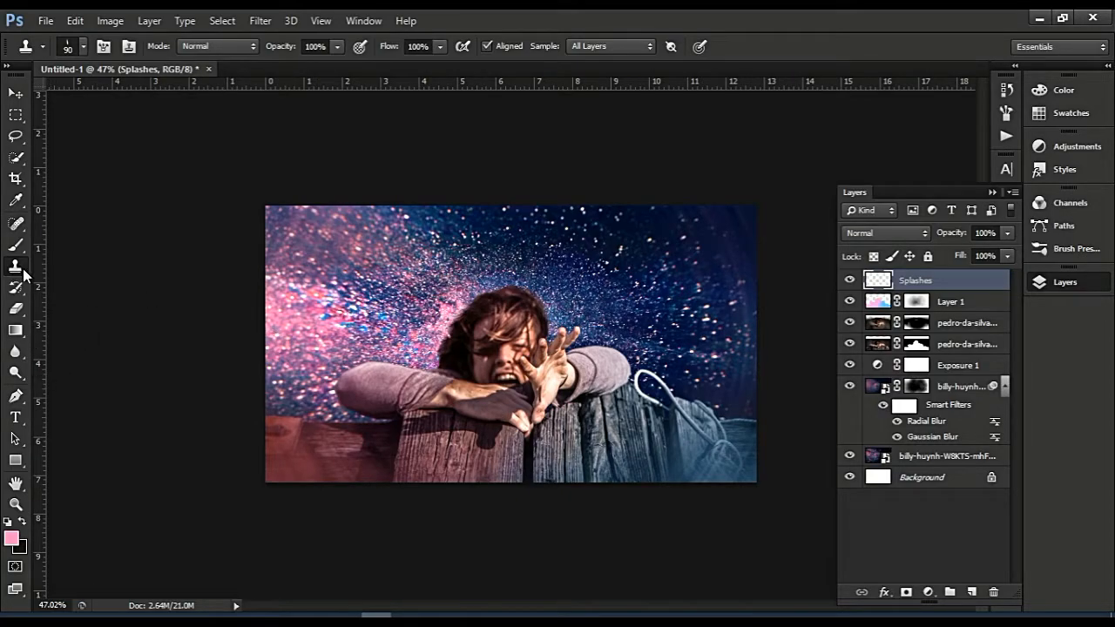
click(84, 46)
drag(185, 170, 185, 239)
scroll(158, 220, down, 2)
scroll(153, 241, up, 10)
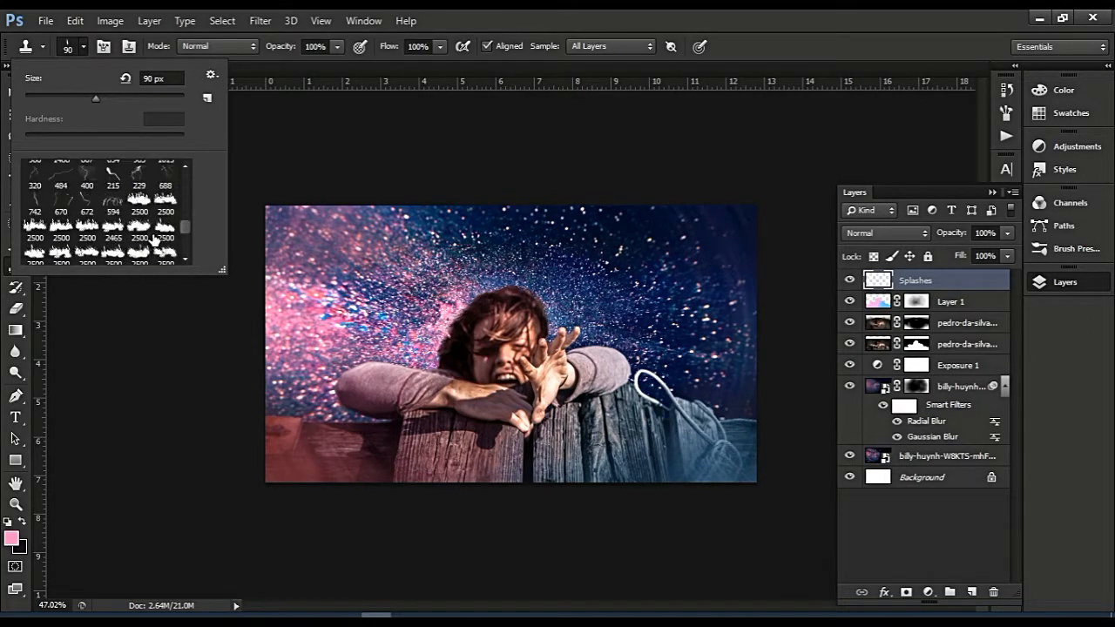
scroll(152, 241, up, 10)
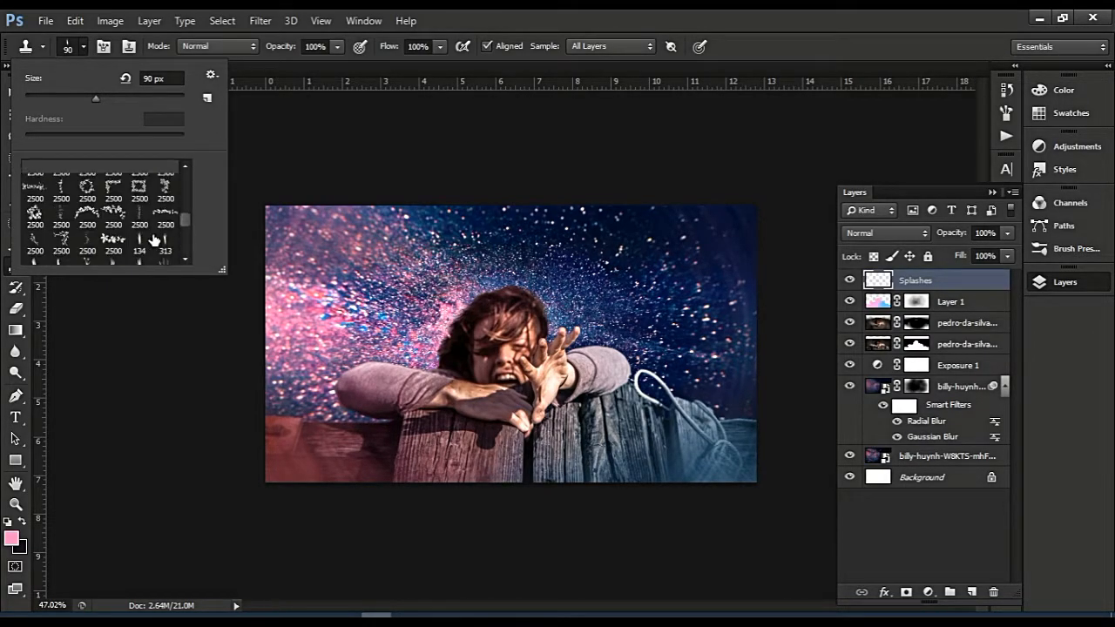
scroll(152, 241, up, 2)
click(139, 237)
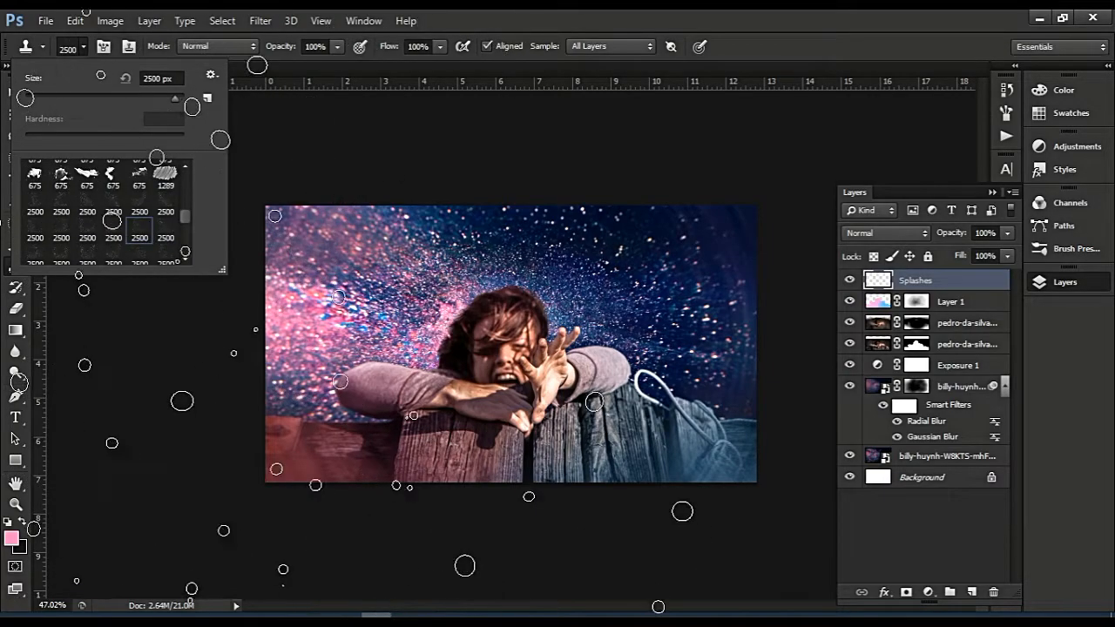
click(141, 96)
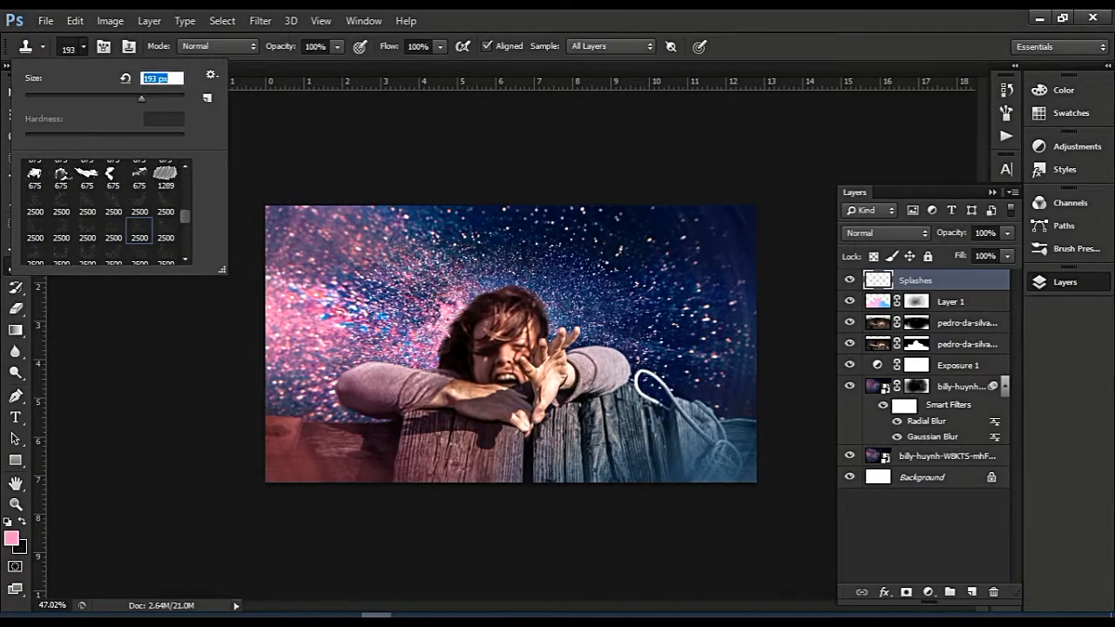
Sample the starfield and clone specks over the wooden posts and left arm with the splatter brush at 500 px.
click(399, 297)
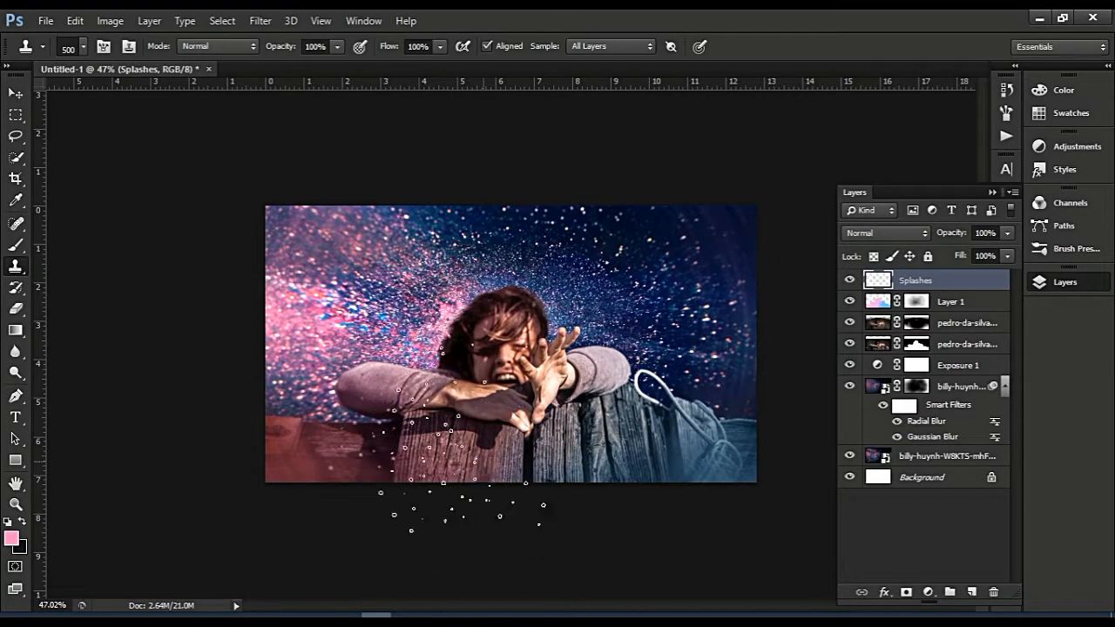
scroll(612, 470, down, 2)
scroll(662, 498, up, 1)
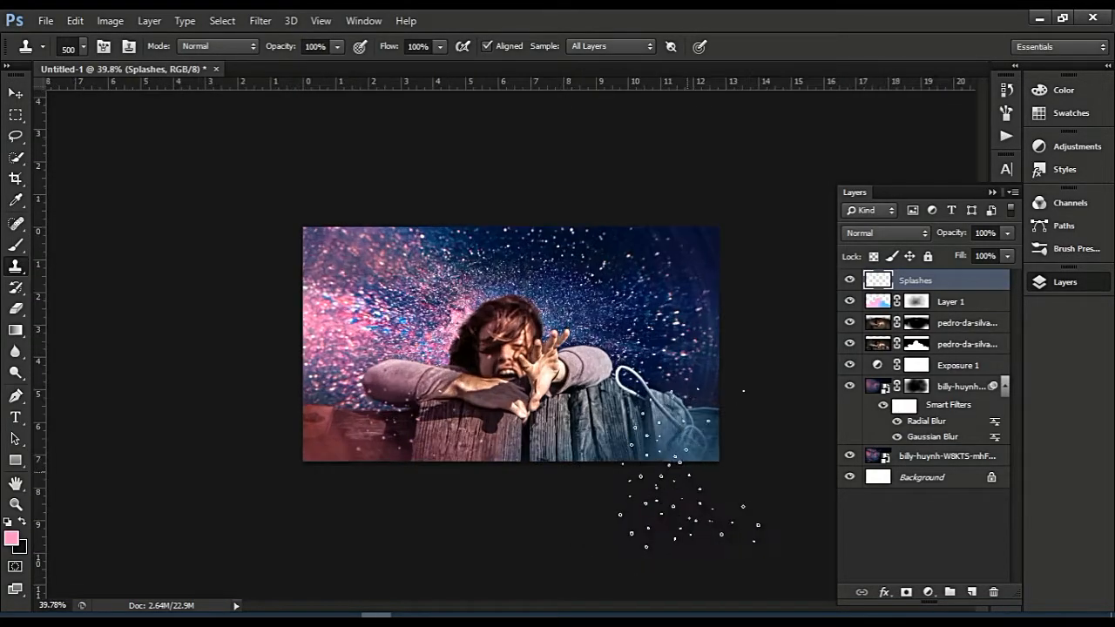
Rotate the splatter brush tip to 180° and clone star specks over the right sleeve and nearby posts.
click(1008, 169)
click(1006, 136)
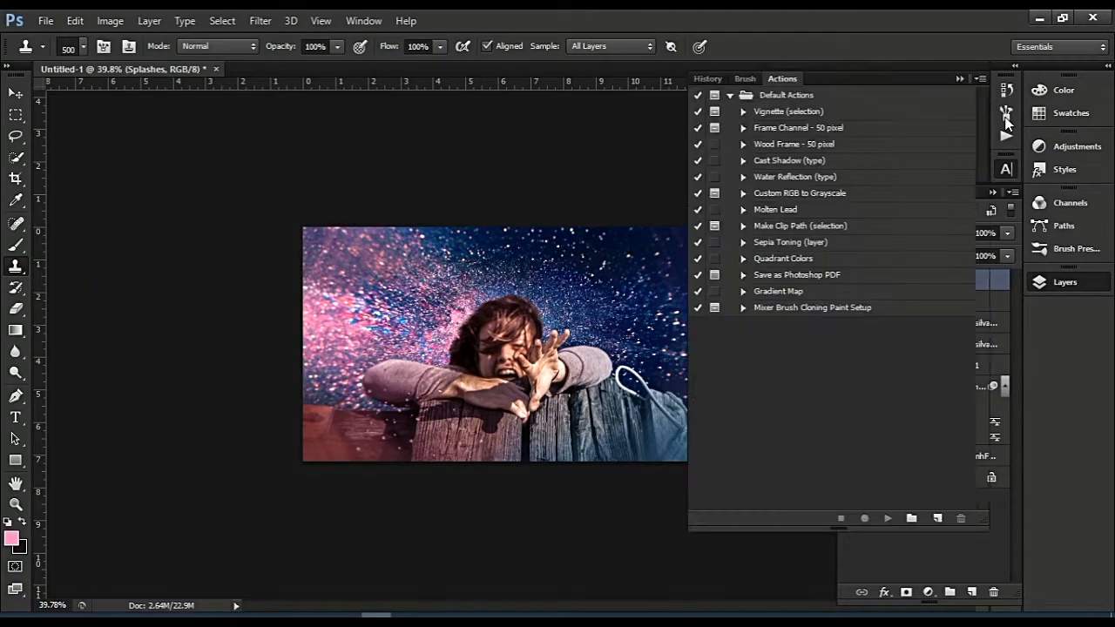
click(1006, 114)
mouse_move(961, 298)
mouse_down()
mouse_move(908, 302)
mouse_move(898, 287)
mouse_up()
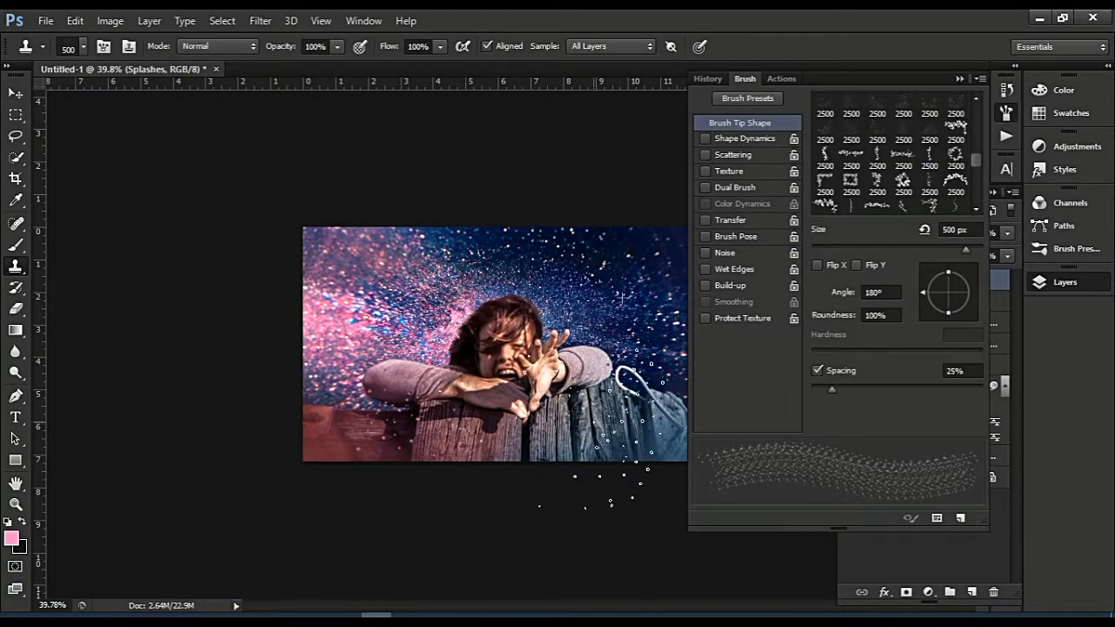
scroll(620, 457, down, 3)
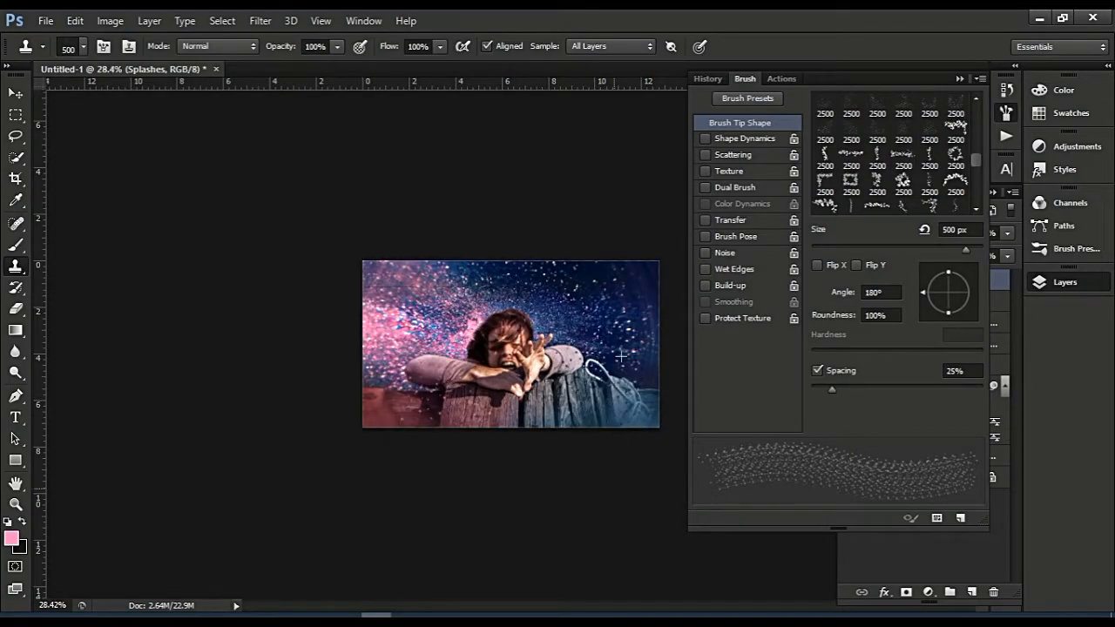
scroll(503, 541, up, 2)
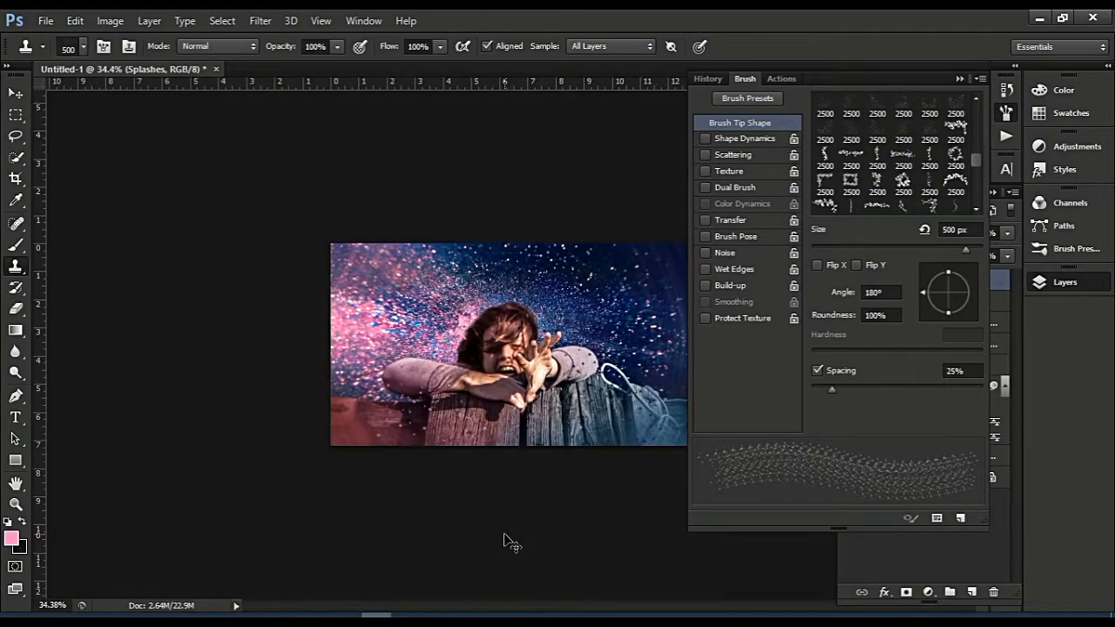
Close the brush settings and clone more specks over the right posts, the rope and the lower right corner.
click(969, 79)
scroll(725, 455, down, 2)
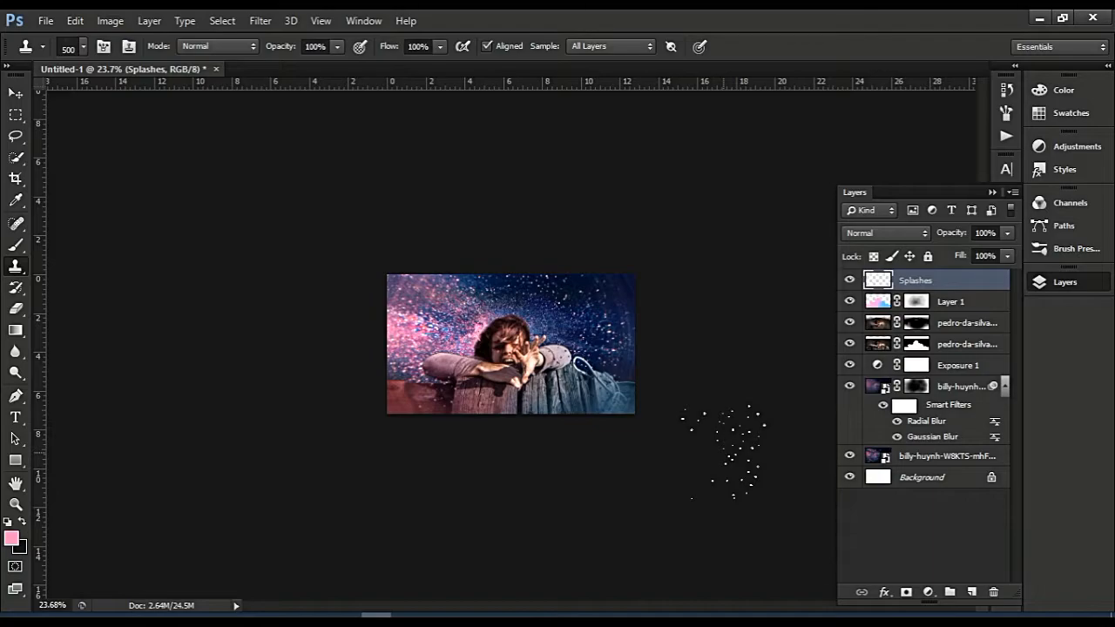
scroll(723, 453, up, 3)
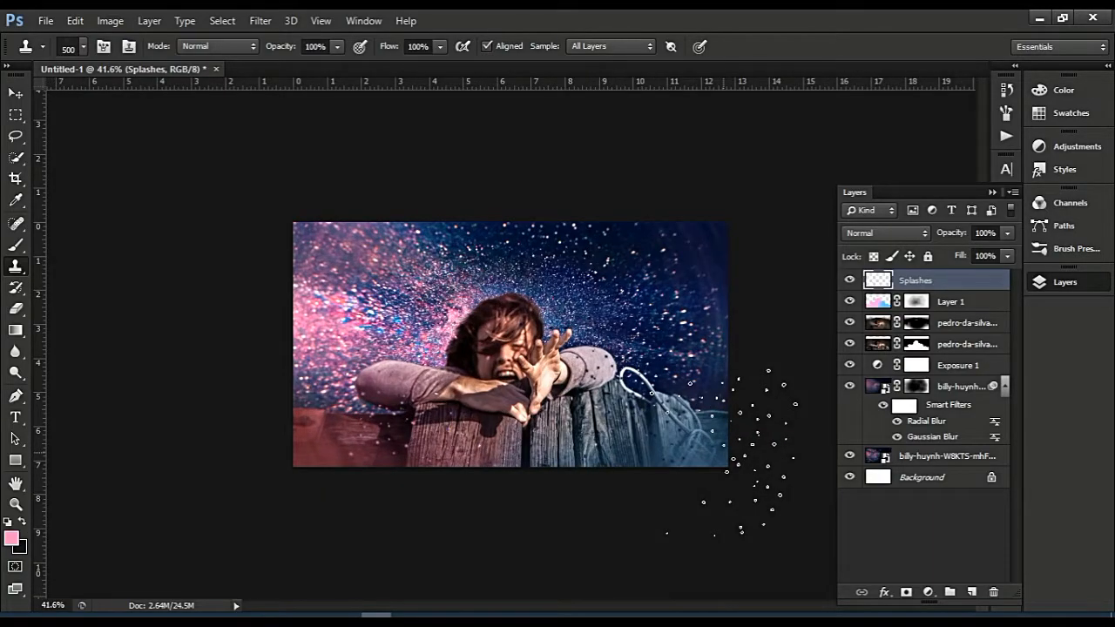
scroll(723, 452, down, 1)
scroll(610, 433, up, 2)
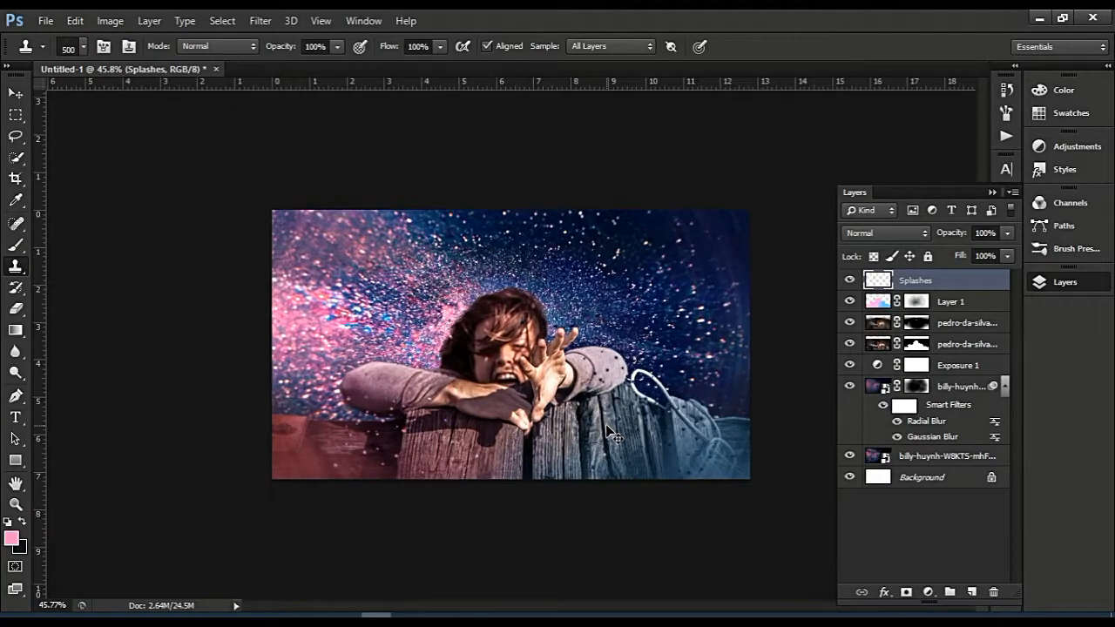
scroll(610, 433, up, 1)
scroll(609, 433, down, 3)
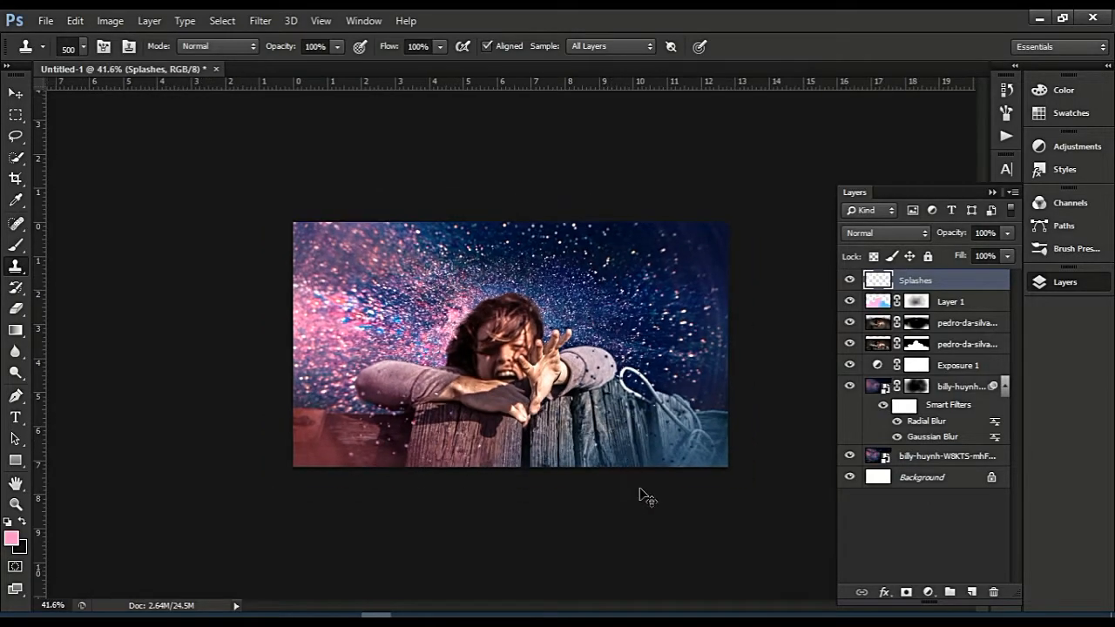
scroll(647, 500, up, 2)
Select the original person layer's mask, reset the default colours and soften the mask edge above the left arm with the Blur tool.
click(882, 331)
scroll(789, 393, up, 2)
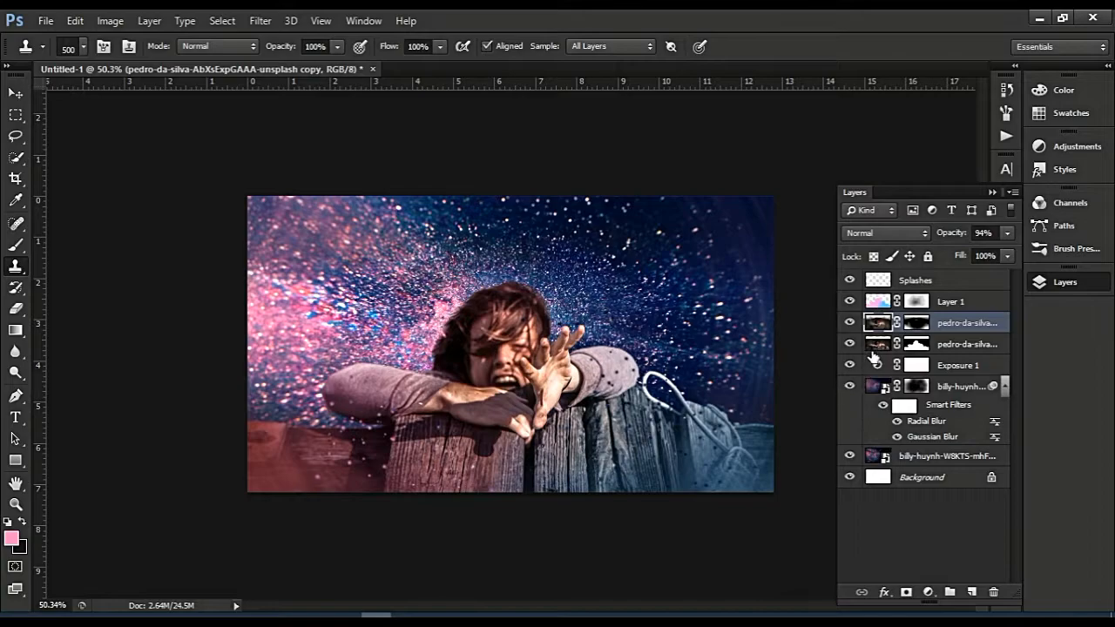
click(872, 346)
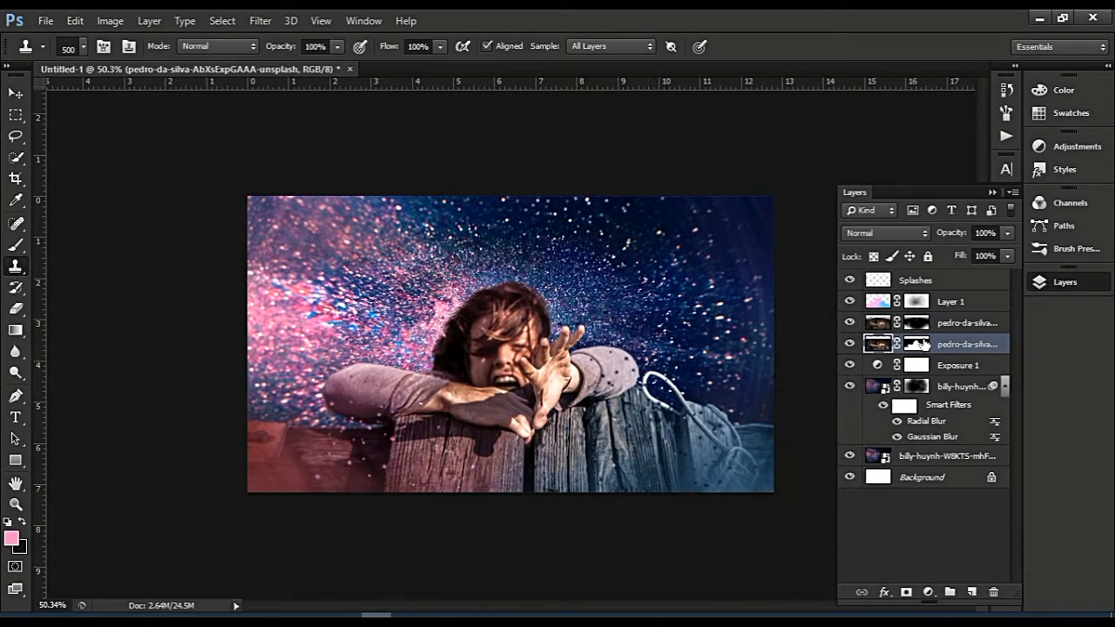
click(916, 344)
key(d)
click(15, 351)
mouse_move(343, 358)
mouse_down()
mouse_move(288, 419)
mouse_move(323, 376)
mouse_move(320, 401)
mouse_move(396, 344)
mouse_up()
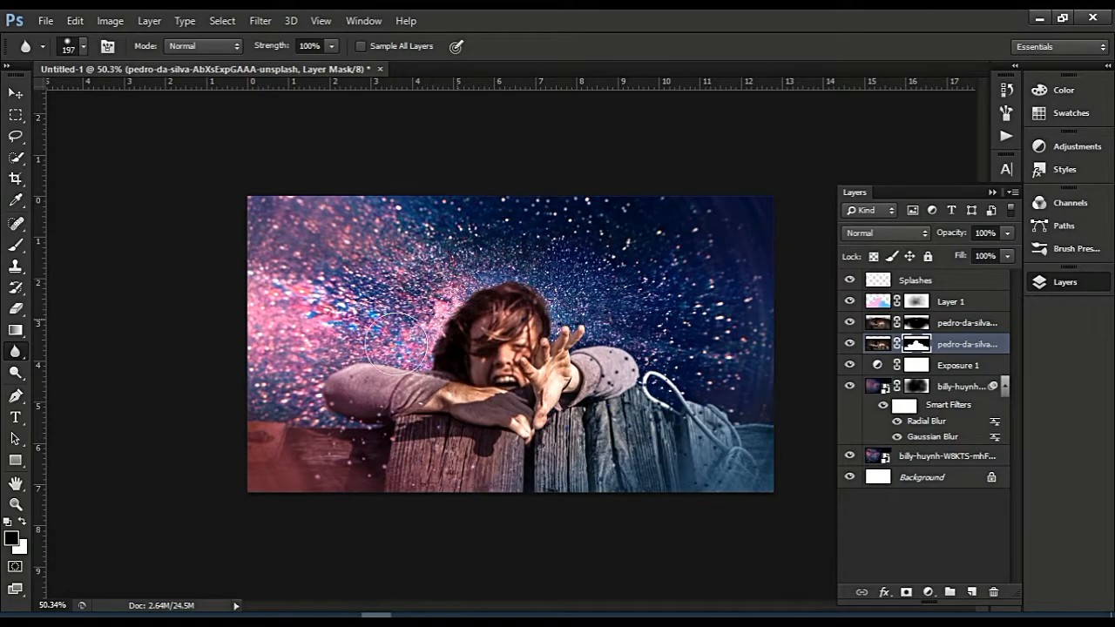
key(ctrl+minus)
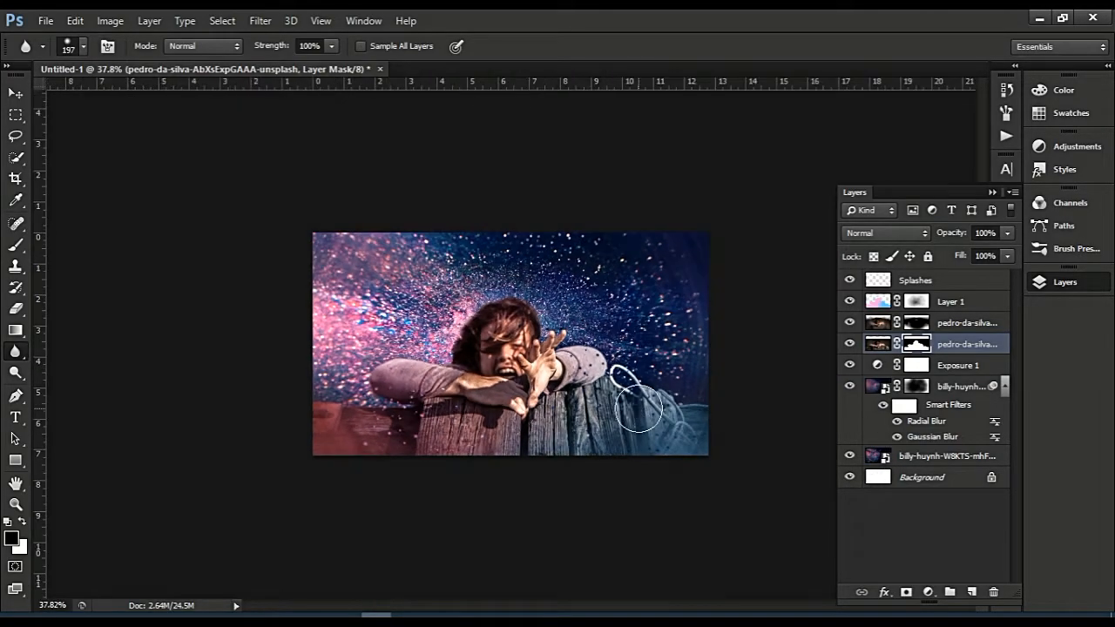
Load the person layer's mask as a selection and subtract the strip along the upper edge of the image with the Lasso tool.
right_click(921, 346)
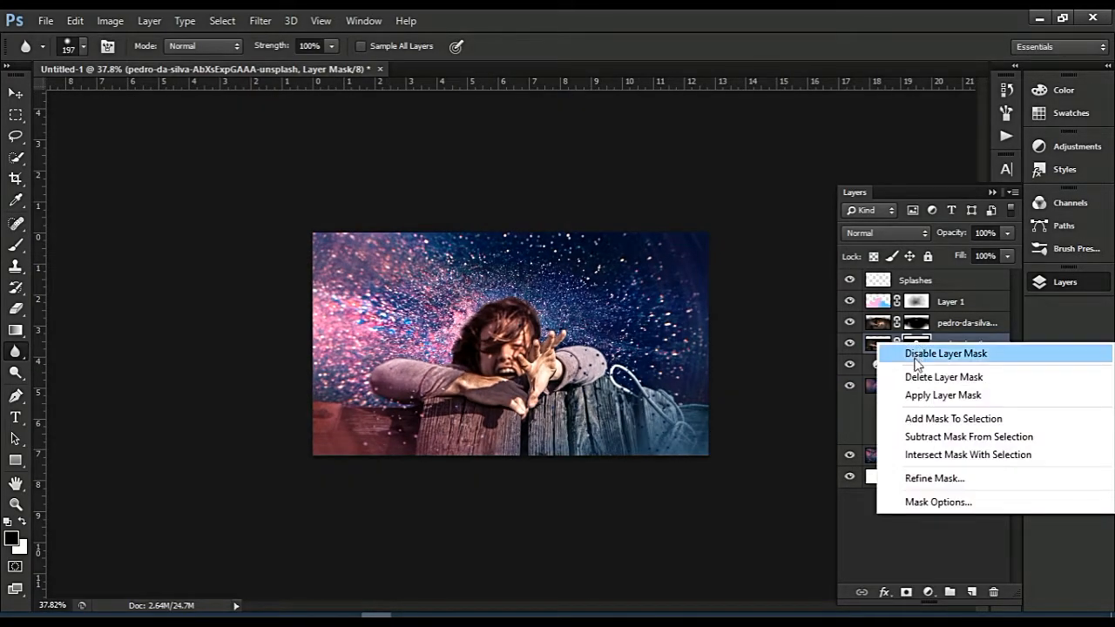
click(949, 418)
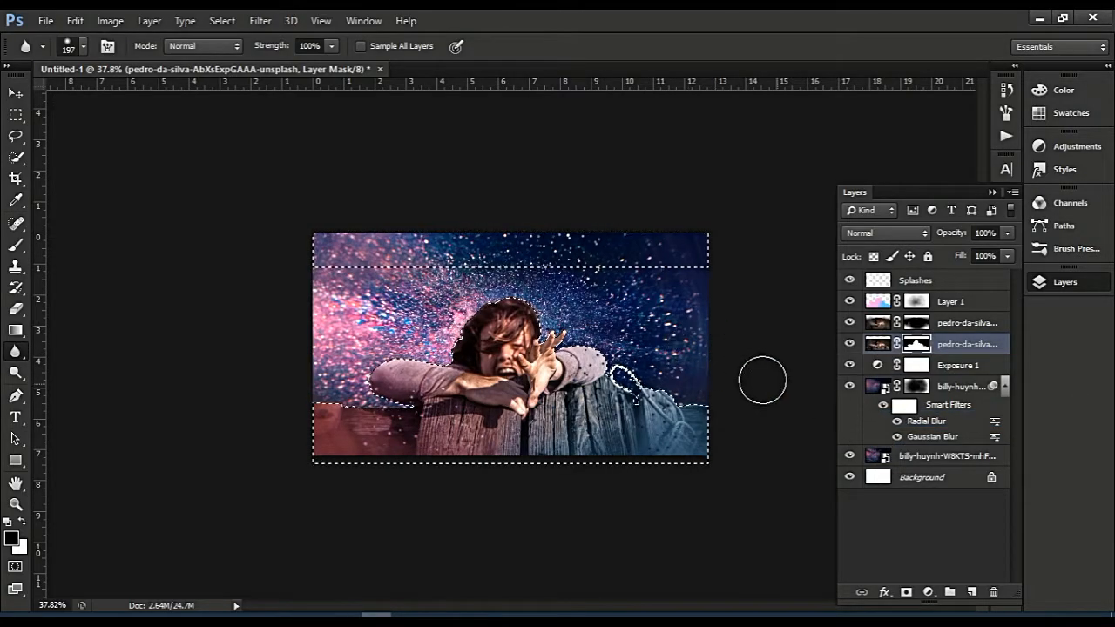
click(15, 136)
mouse_move(304, 288)
mouse_down()
mouse_move(749, 294)
mouse_move(296, 183)
mouse_up()
scroll(600, 371, down, 3)
scroll(609, 379, up, 3)
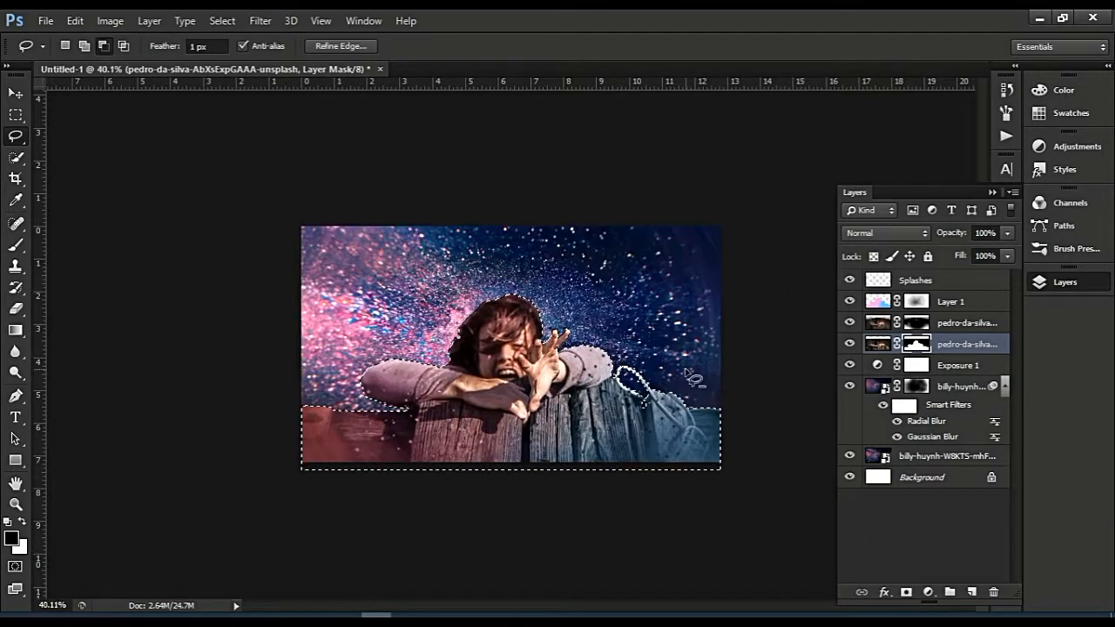
scroll(692, 379, up, 2)
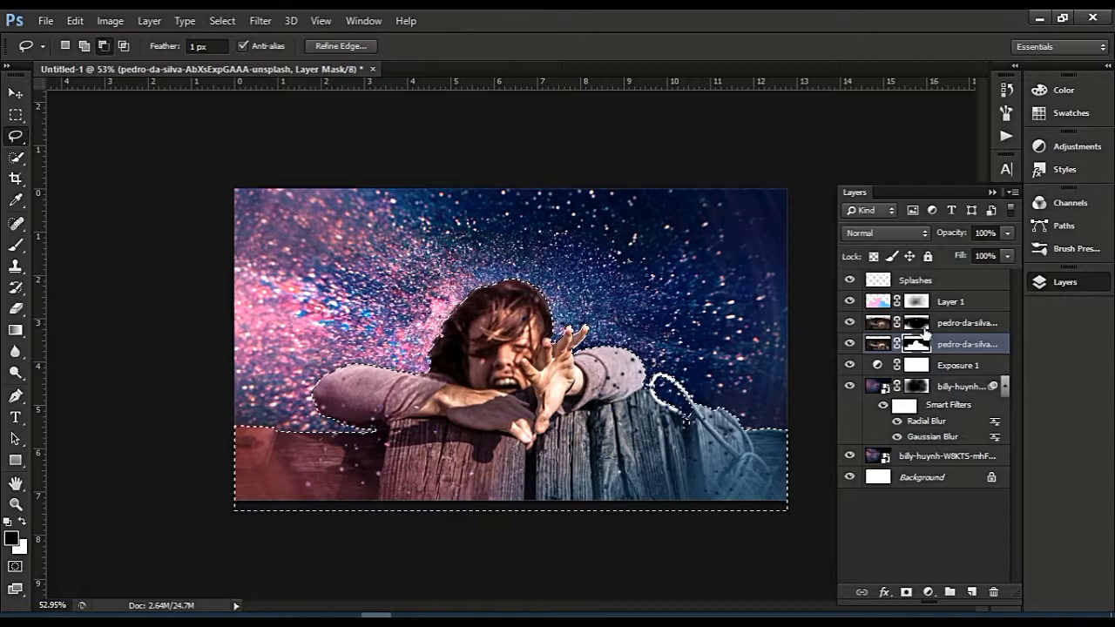
Create a new layer above the Splashes layer and name it Shades.
click(917, 325)
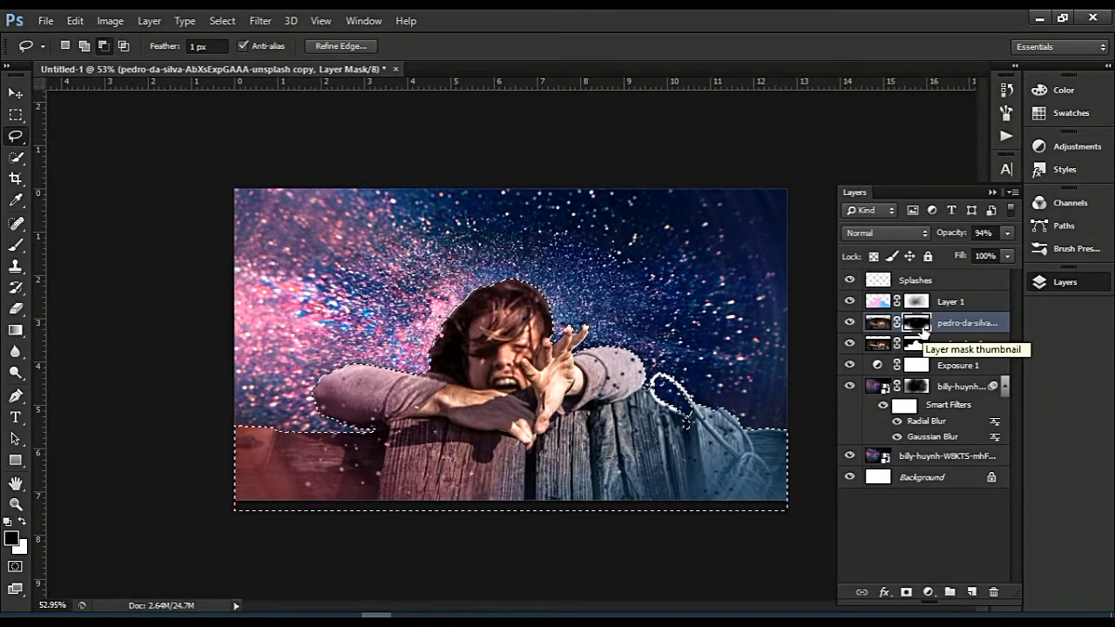
click(933, 283)
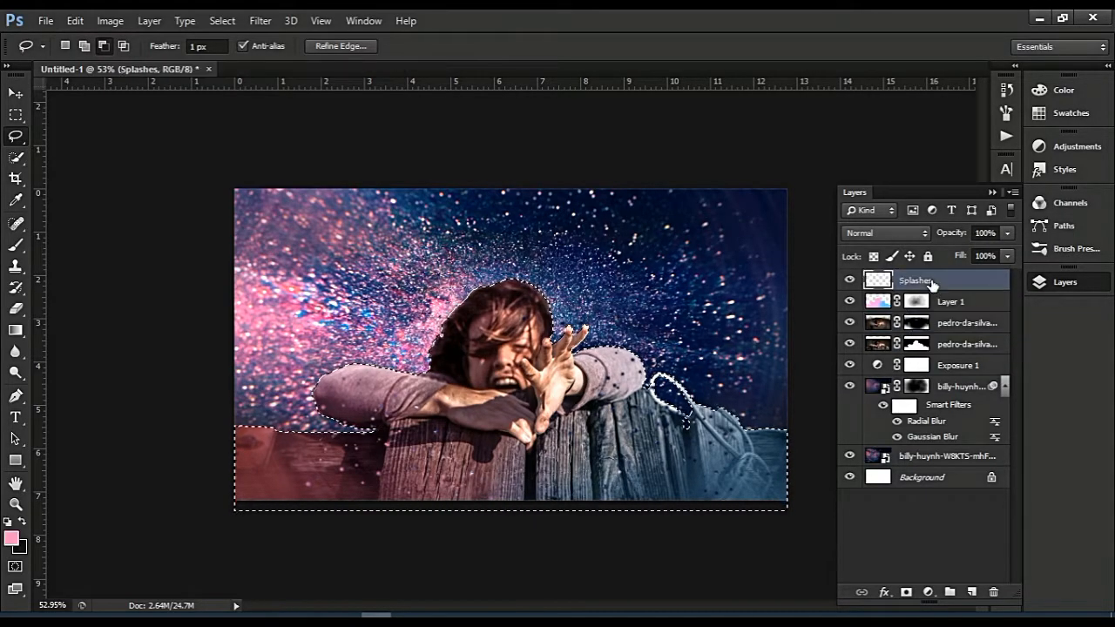
click(971, 591)
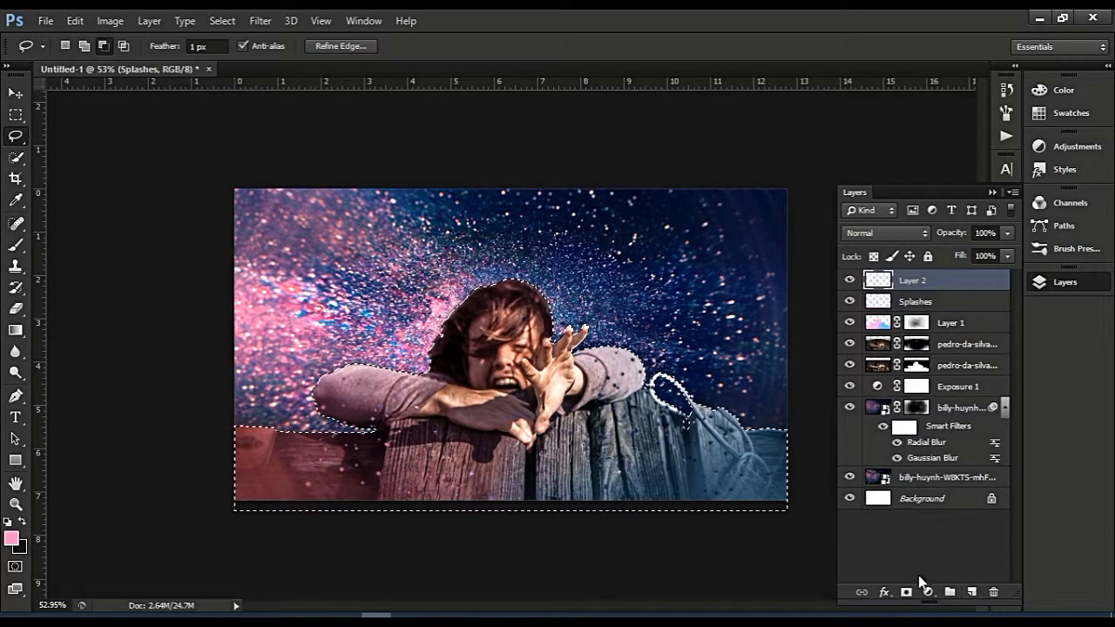
double_click(916, 282)
text(Shades)
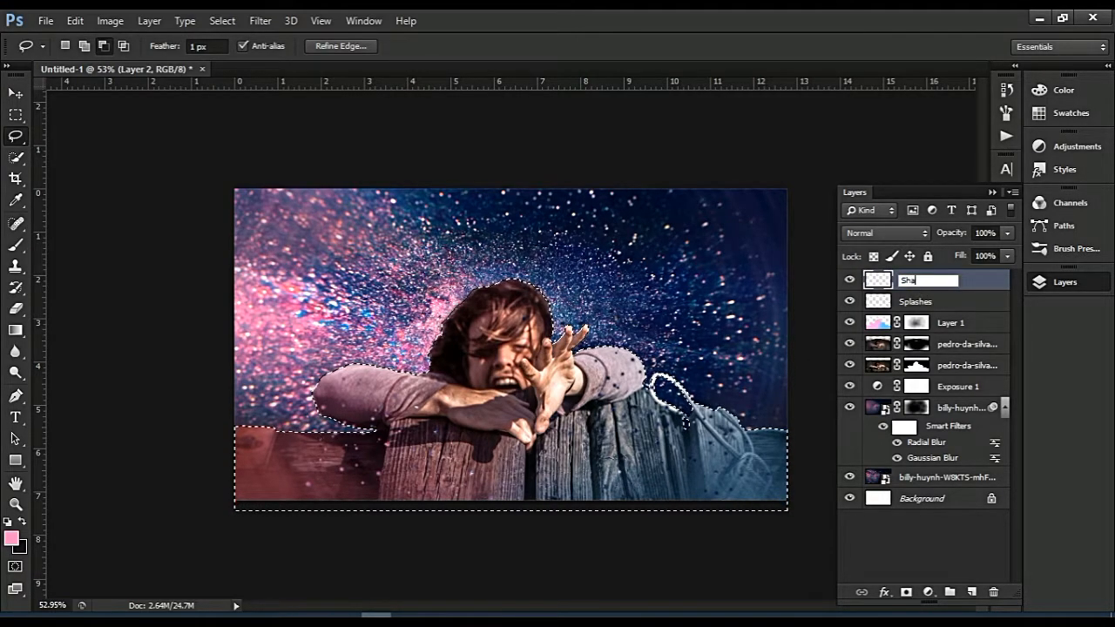
key(Return)
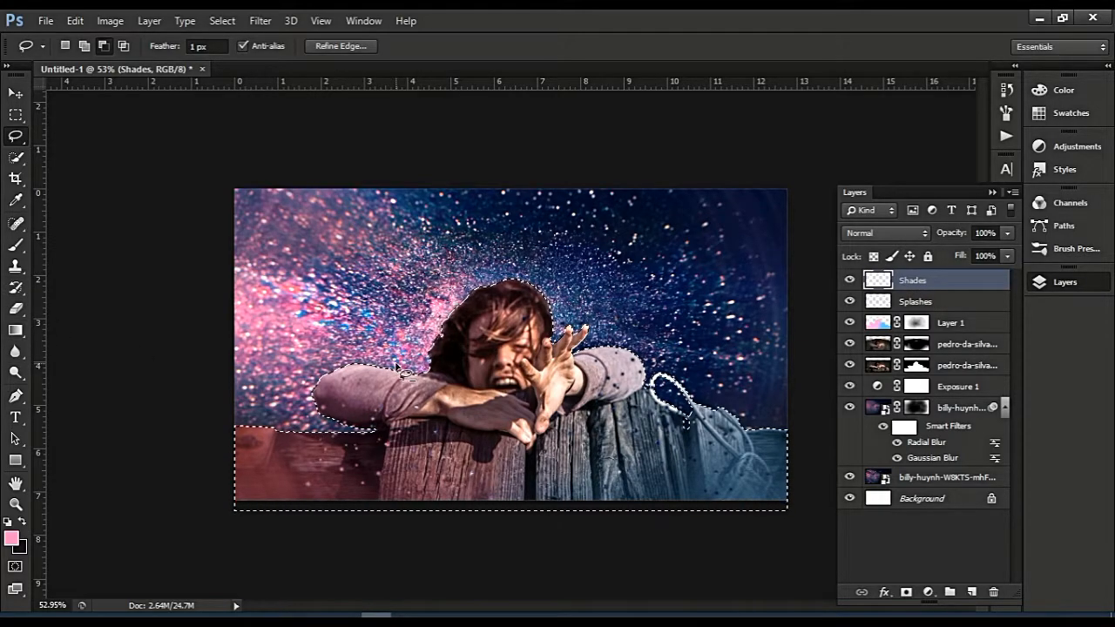
Set the Brush tool to 370 px and 23% flow, with a pink foreground colour sampled from the starfield.
scroll(398, 369, down, 5)
key(ctrl+0)
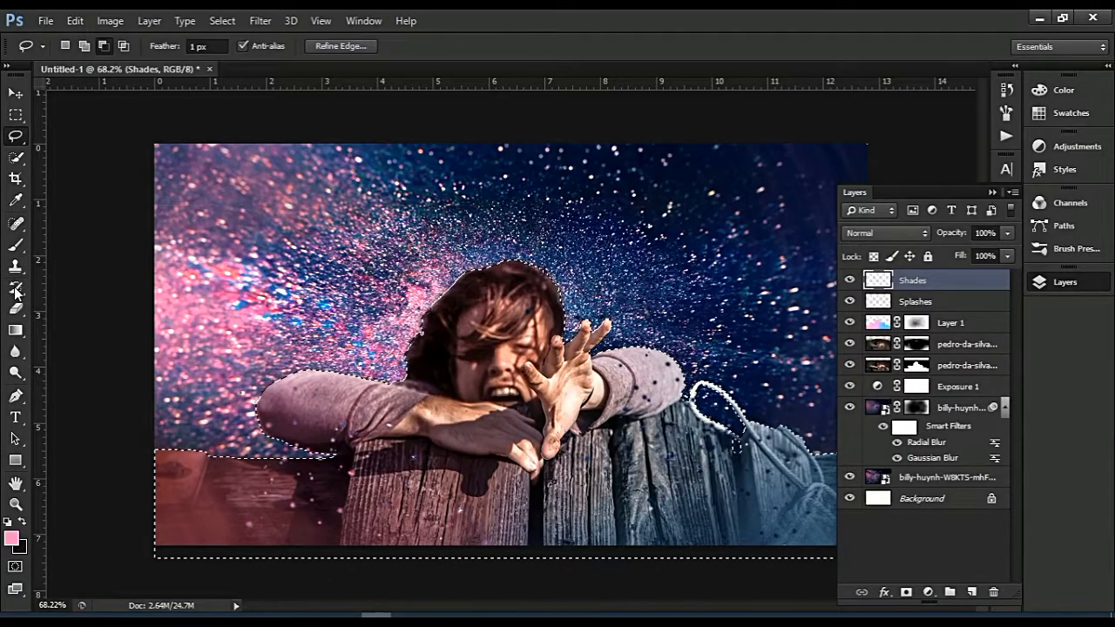
click(16, 245)
click(70, 45)
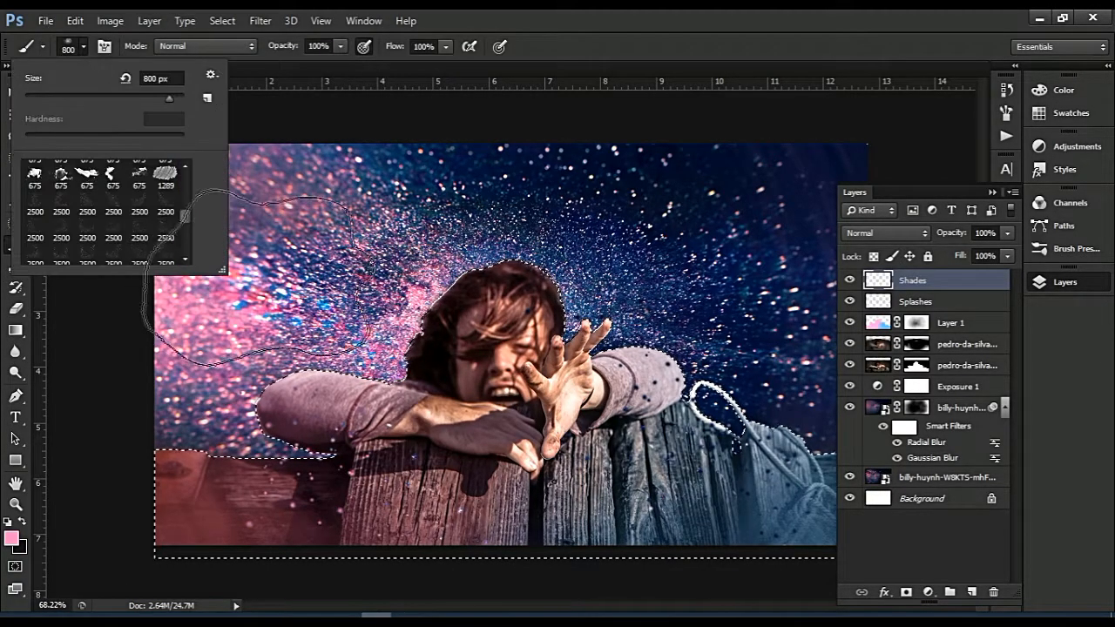
click(157, 99)
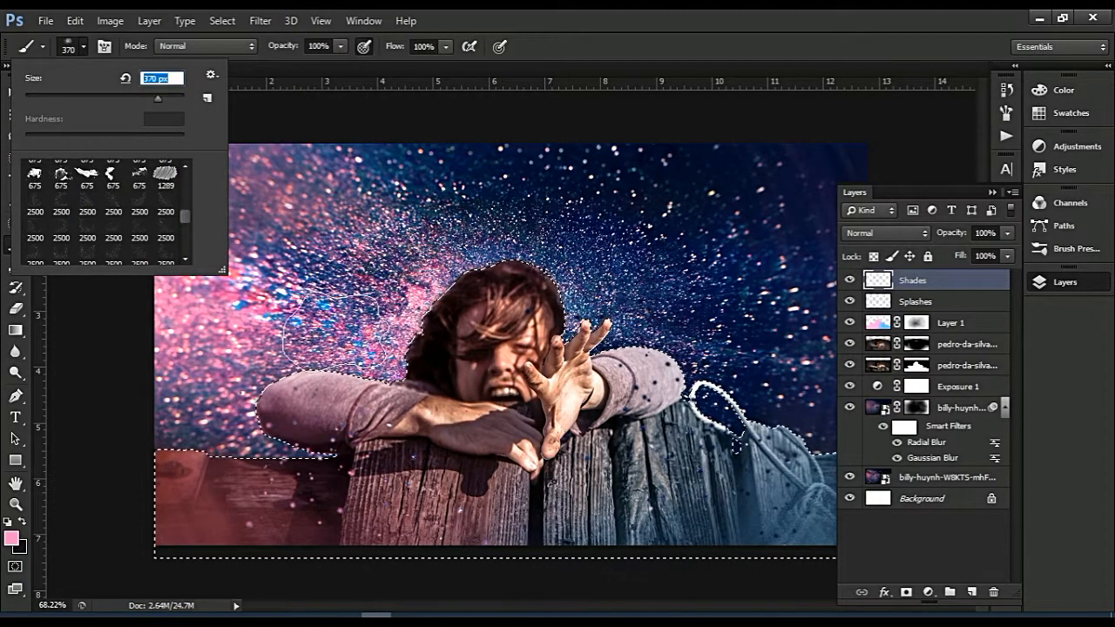
alt+click(304, 270)
alt+click(210, 298)
drag(215, 314, 219, 319)
drag(393, 47, 322, 135)
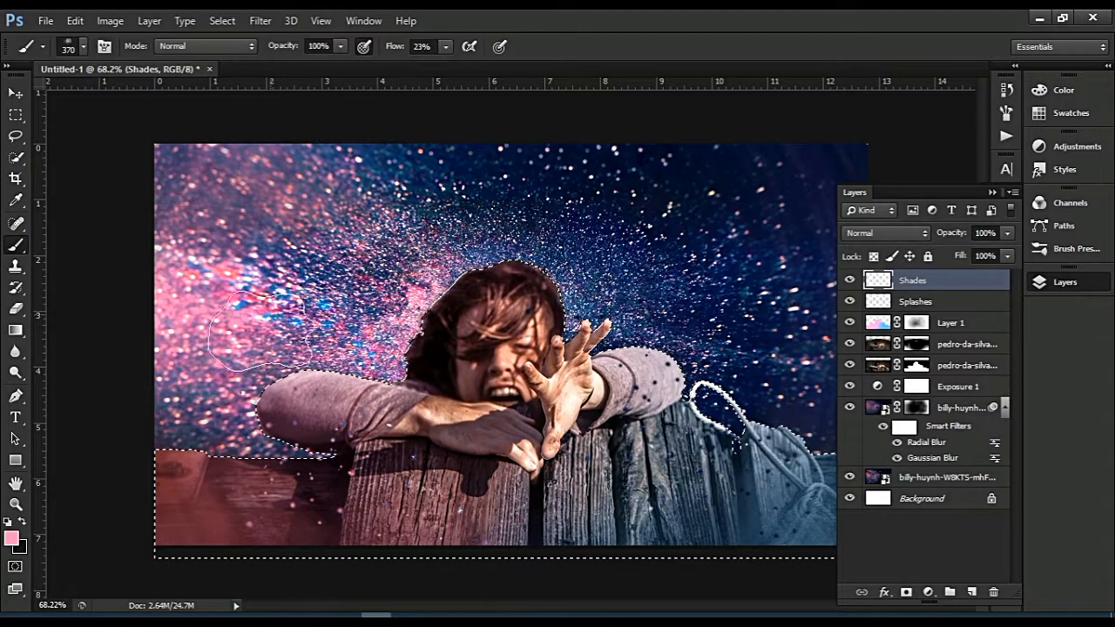
Paint pink glow inside the selection over the hair, left sleeve and left posts, reducing the brush flow to 7% for the softer strokes.
drag(368, 304, 410, 348)
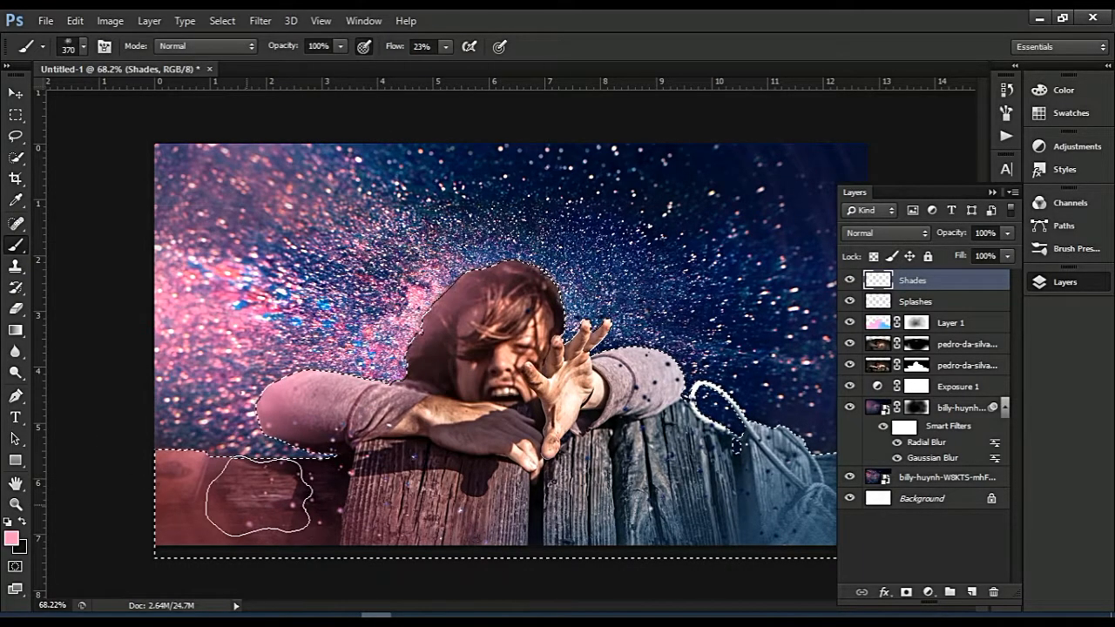
drag(393, 46, 339, 108)
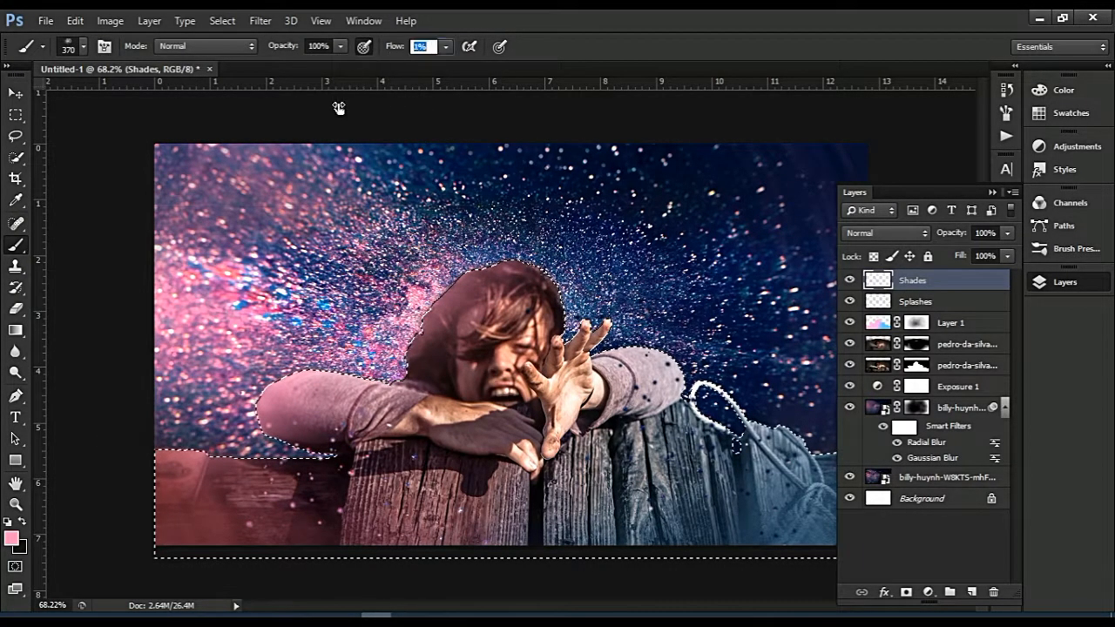
drag(347, 353, 435, 305)
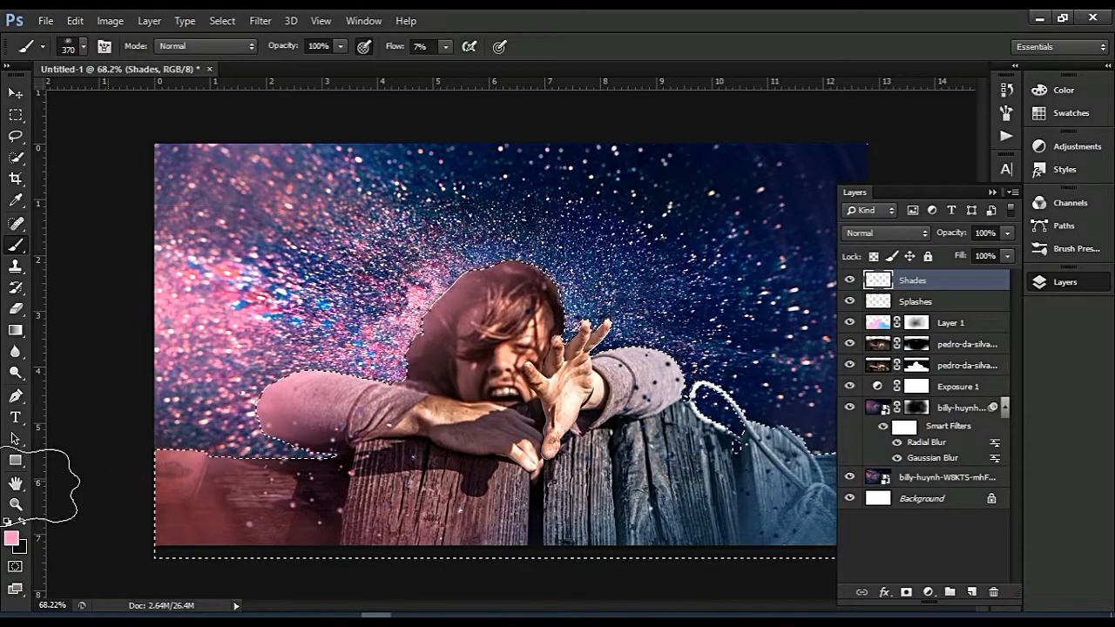
Sample dark blue from the starfield, paint it over the right sleeve and raised hand at 100% brush flow, and undo the last stroke.
scroll(99, 464, down, 1)
scroll(462, 406, down, 3)
scroll(786, 235, up, 4)
mouse_move(597, 308)
mouse_down()
mouse_move(614, 286)
mouse_move(601, 300)
mouse_up()
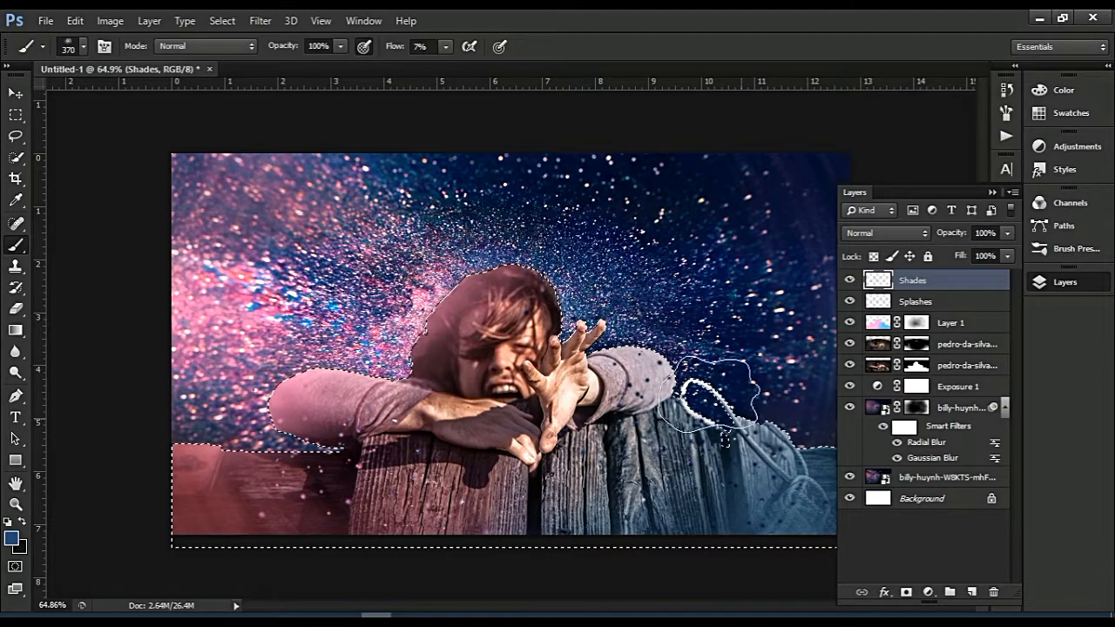
scroll(551, 334, down, 2)
scroll(522, 348, up, 1)
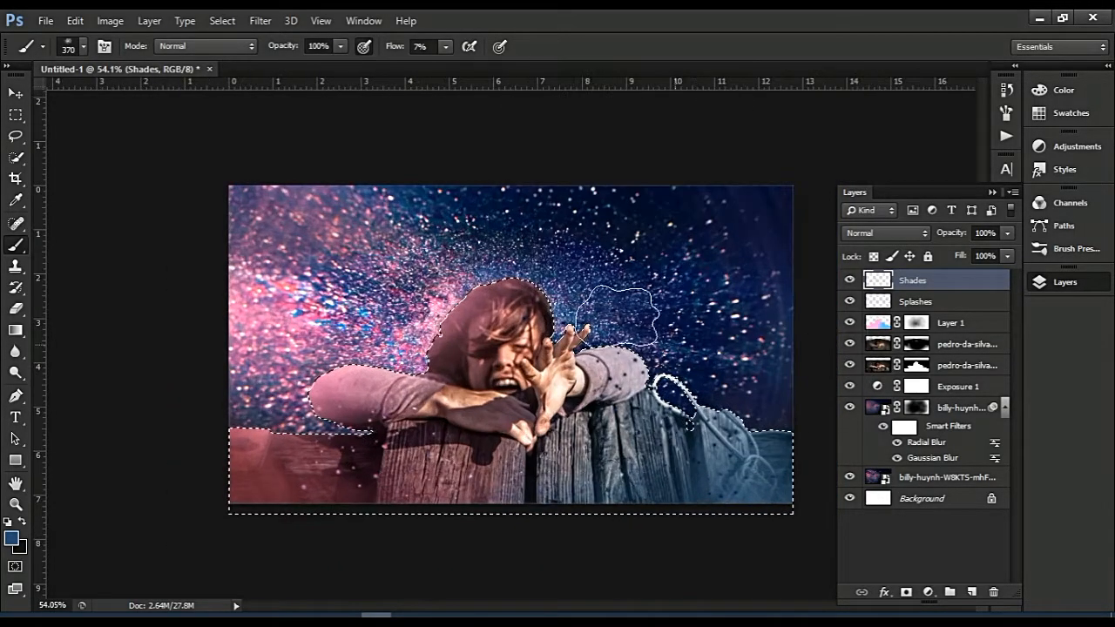
key(shift+0)
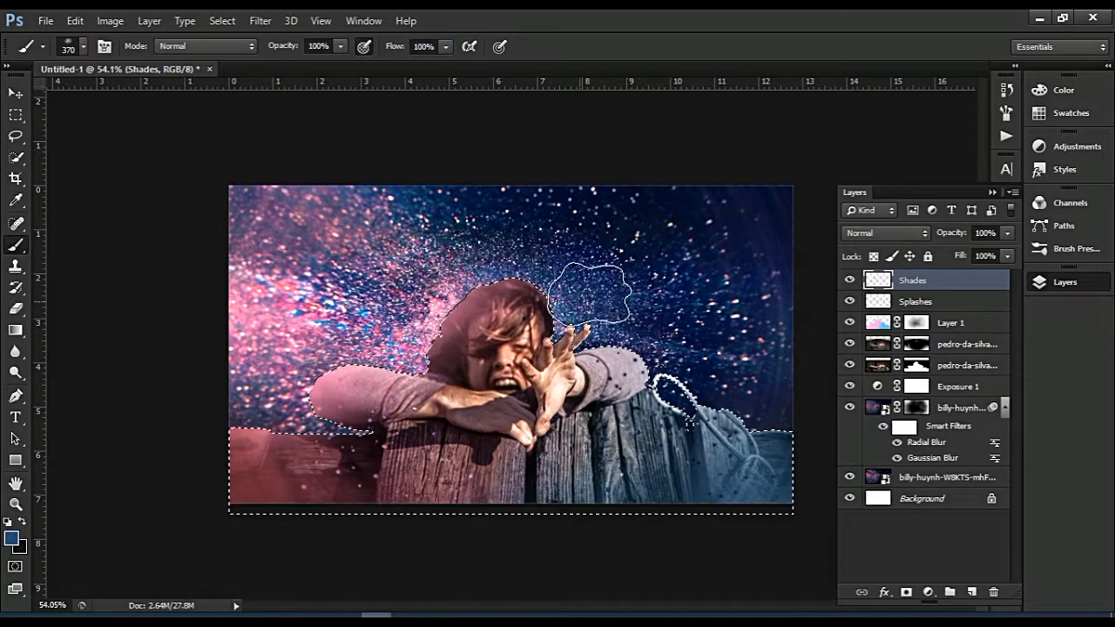
mouse_move(574, 336)
mouse_down()
mouse_move(590, 279)
mouse_move(610, 383)
mouse_up()
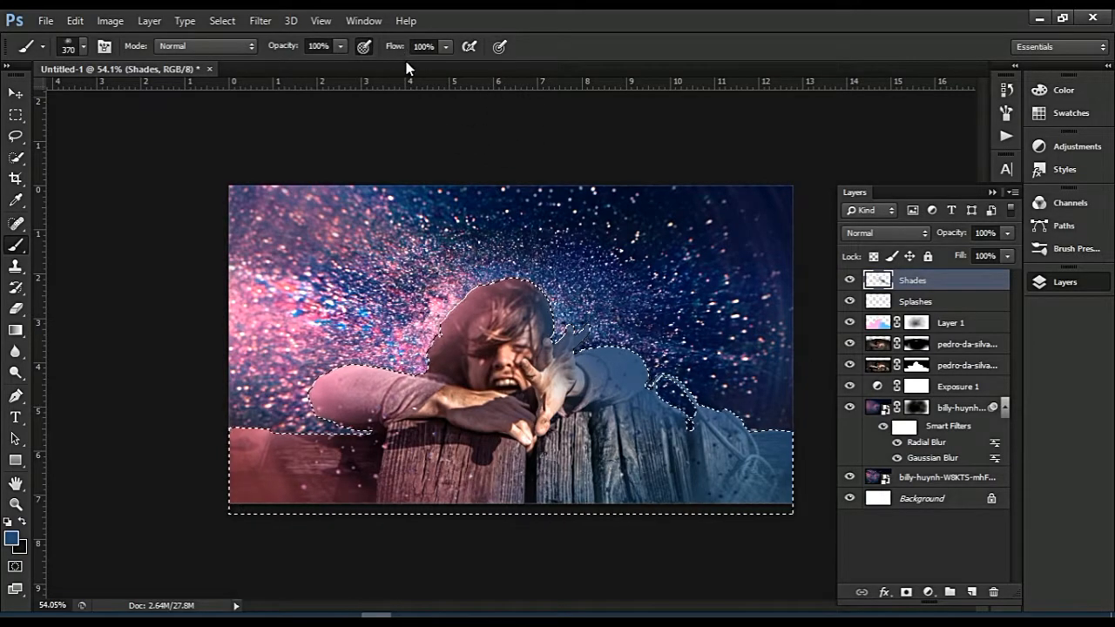
key(ctrl+z)
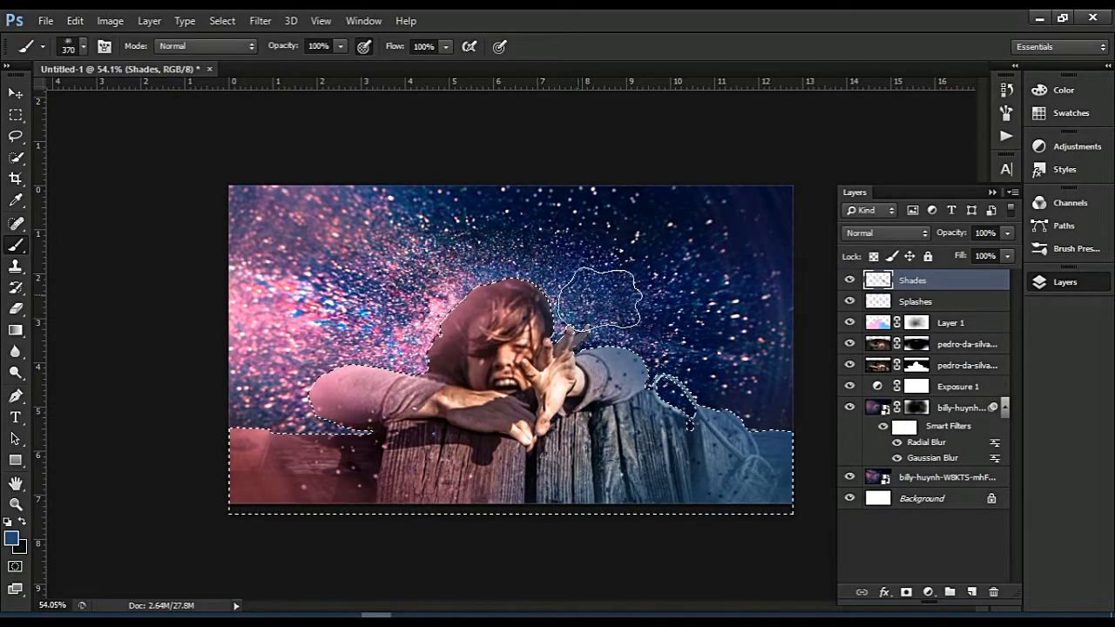
Set the brush flow to 7% and clear the selection around the person and posts.
click(424, 46)
text(7)
key(Return)
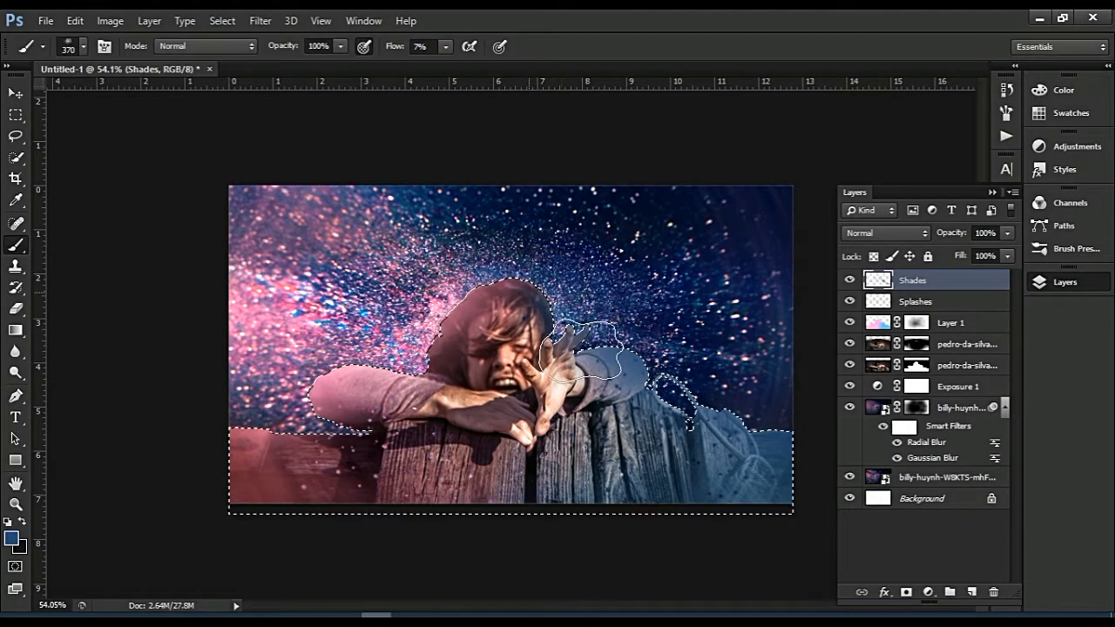
scroll(510, 340, down, 3)
scroll(513, 288, up, 2)
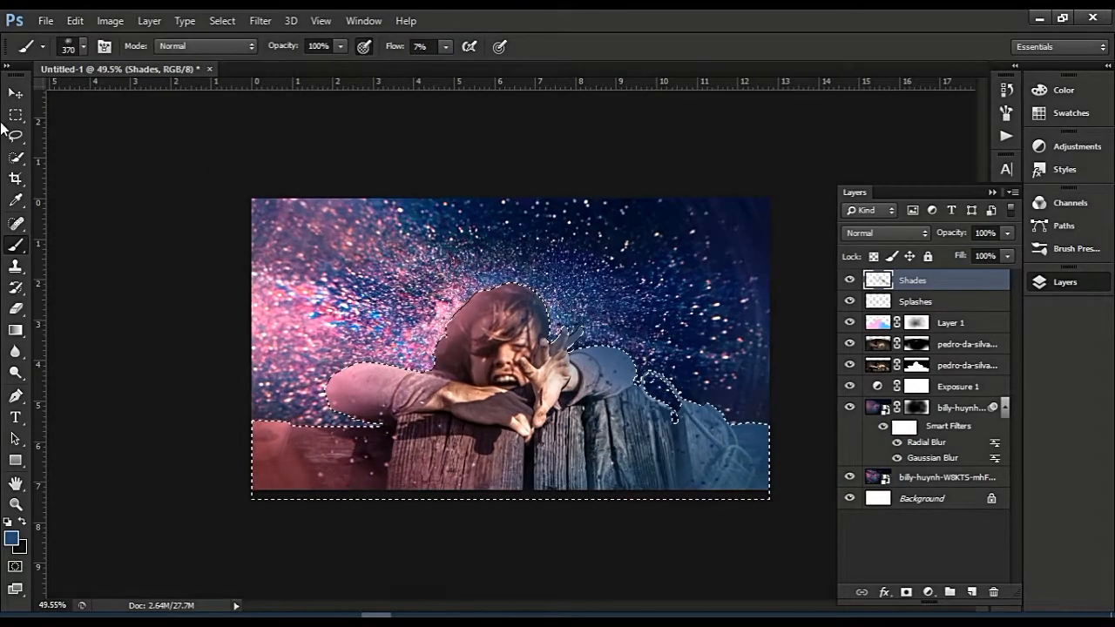
click(222, 20)
click(237, 54)
scroll(421, 219, down, 8)
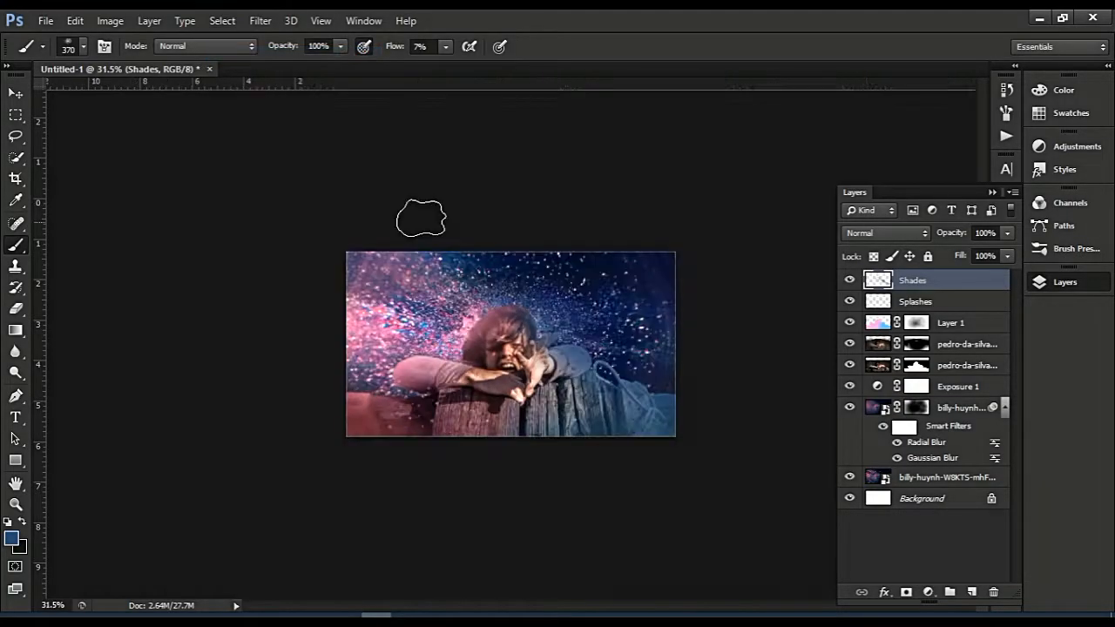
scroll(662, 374, up, 3)
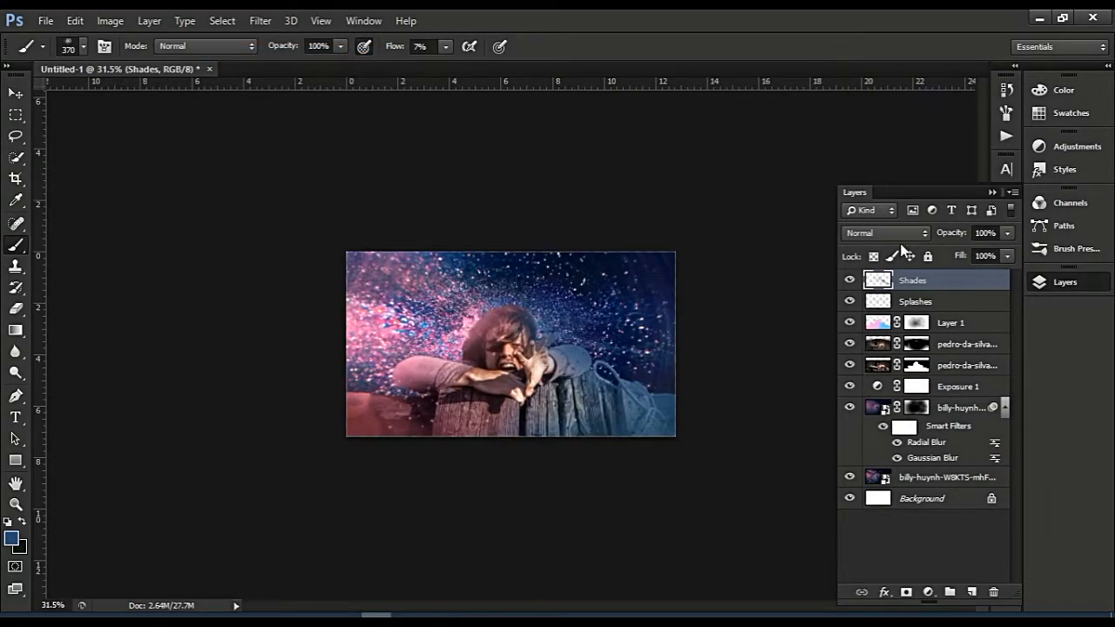
Lower the Shades layer's opacity to 59% and change its blend mode to Color Dodge.
drag(948, 234, 904, 261)
click(884, 232)
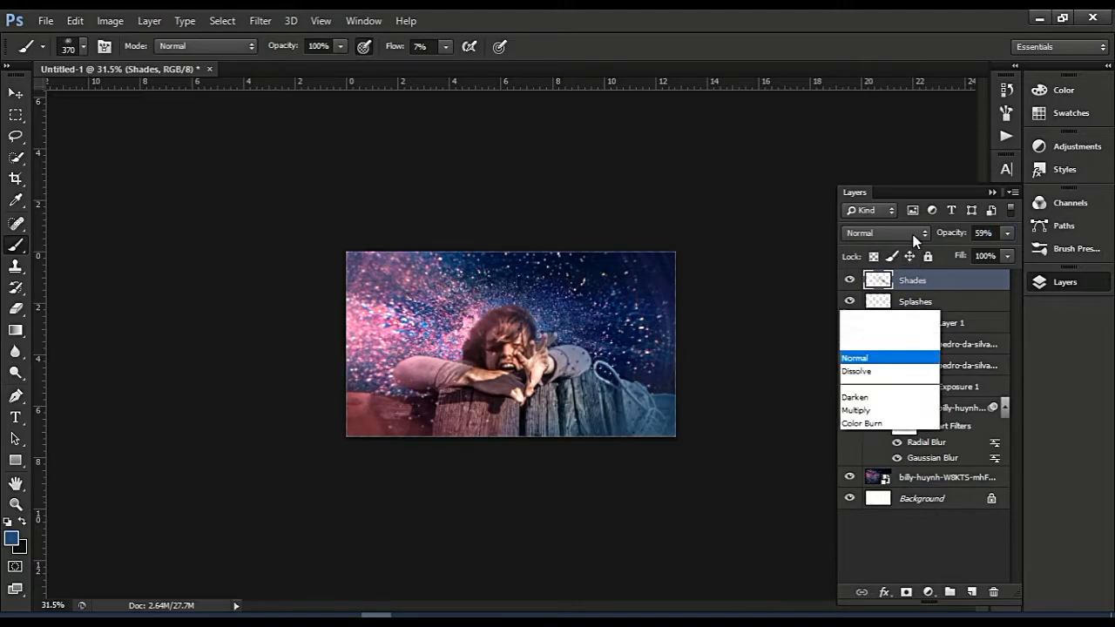
click(882, 70)
key(Down)
key(Down)
key(Down)
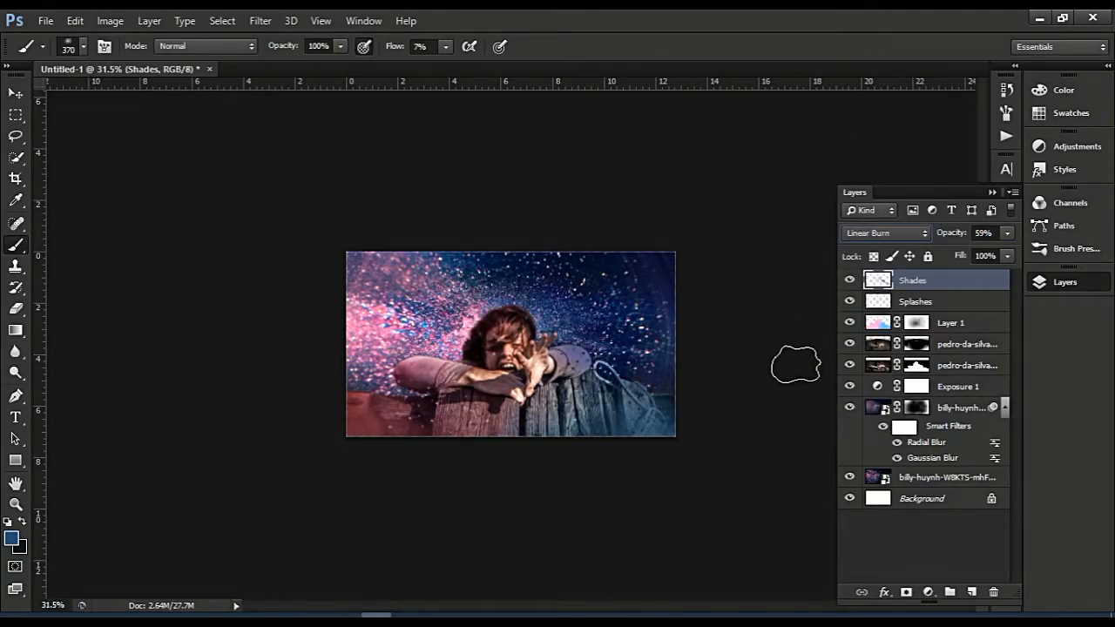
key(Down)
key(Down)
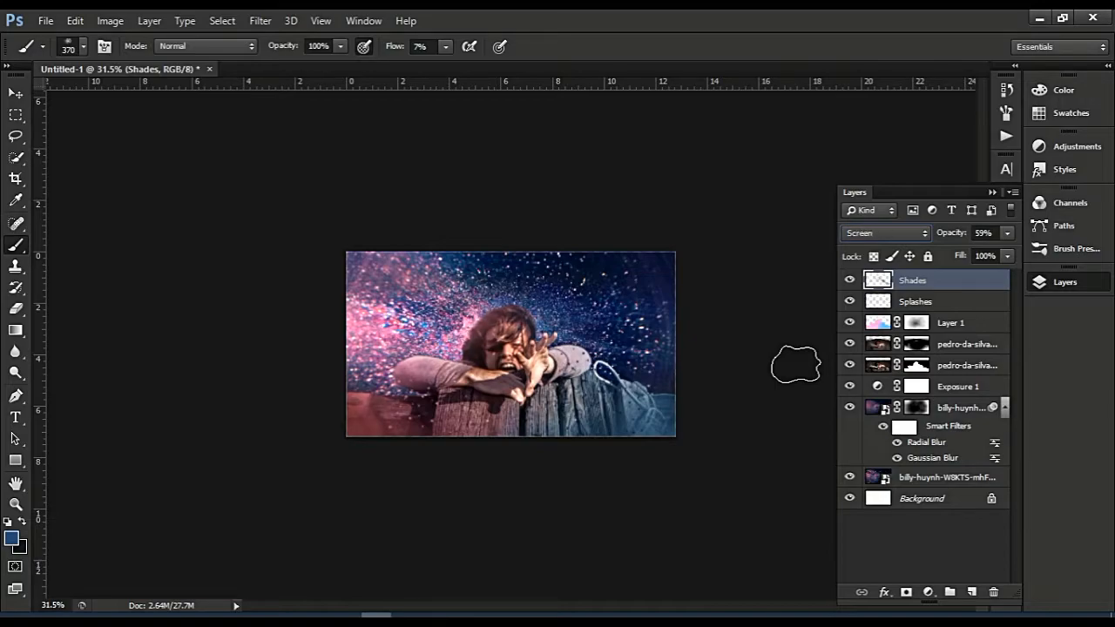
key(Down)
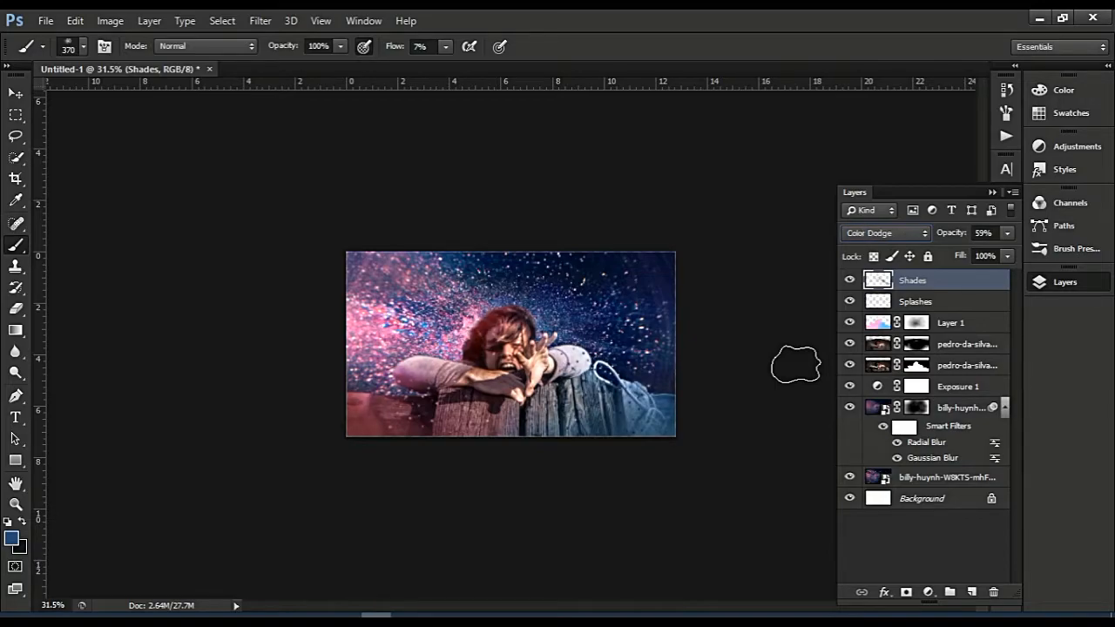
click(15, 94)
click(238, 187)
scroll(503, 307, down, 2)
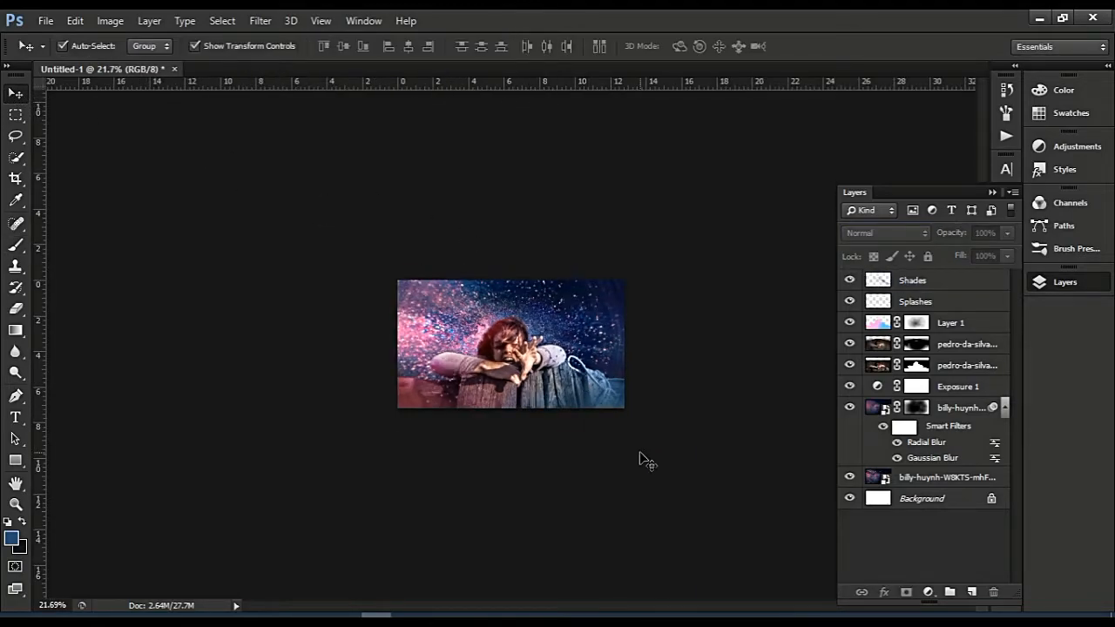
scroll(645, 448, up, 2)
Reduce the Shades layer's opacity further to 28%.
click(910, 281)
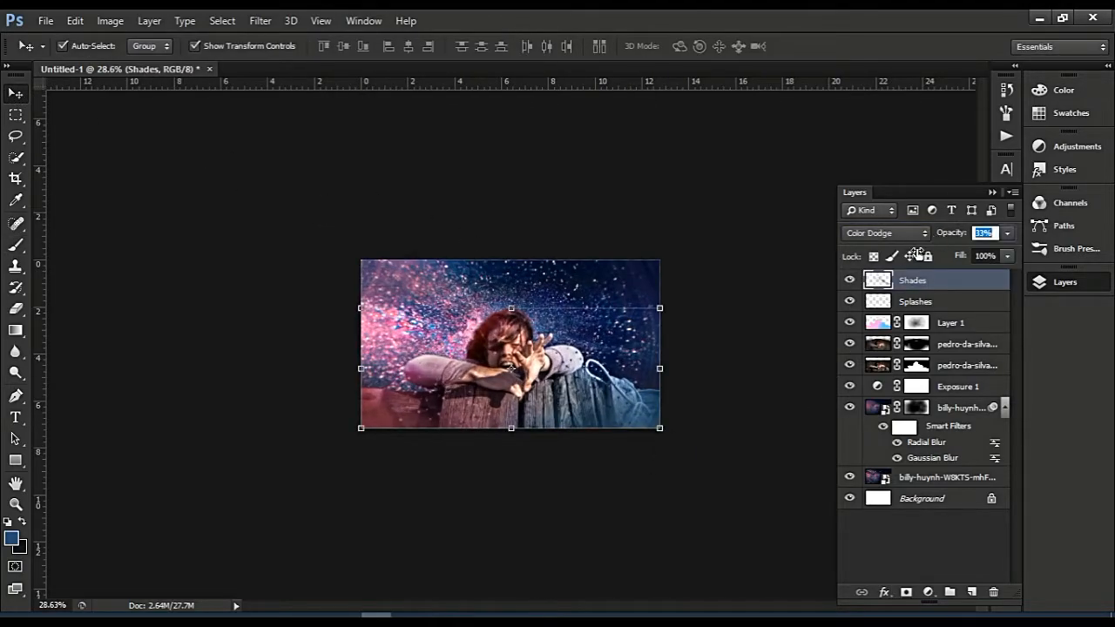
click(653, 342)
scroll(659, 350, down, 2)
scroll(627, 366, up, 1)
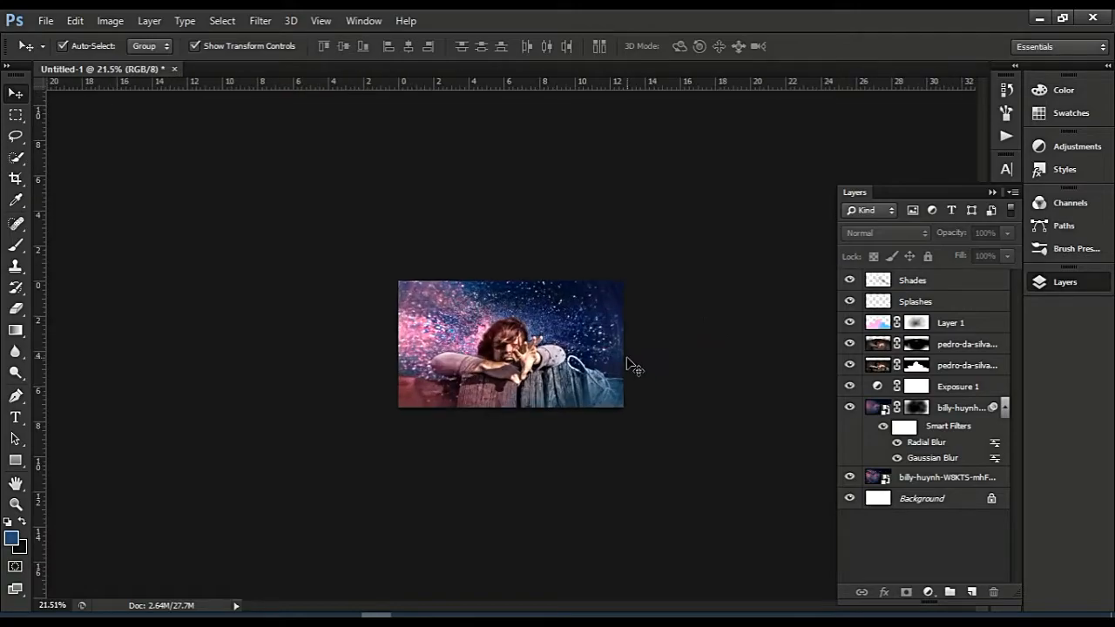
scroll(660, 387, up, 1)
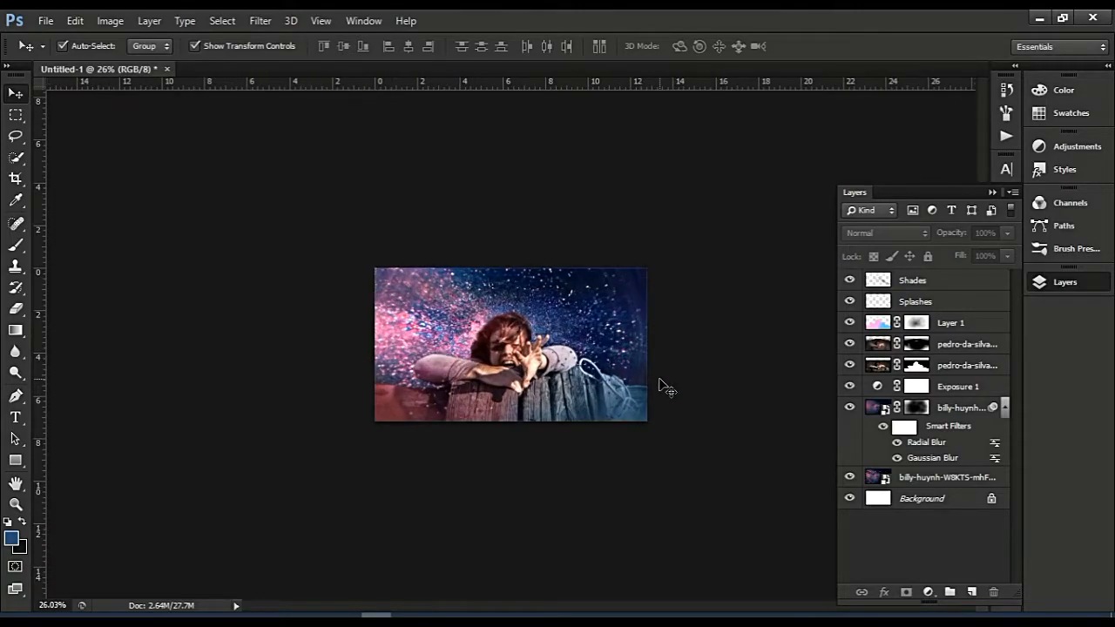
click(958, 283)
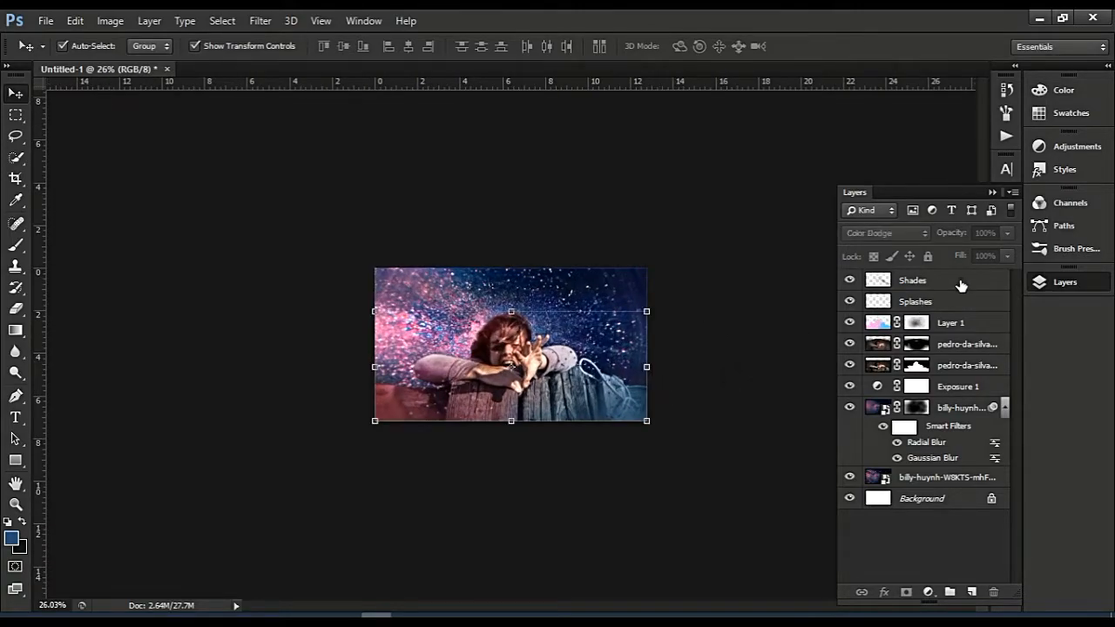
click(705, 361)
scroll(703, 360, up, 1)
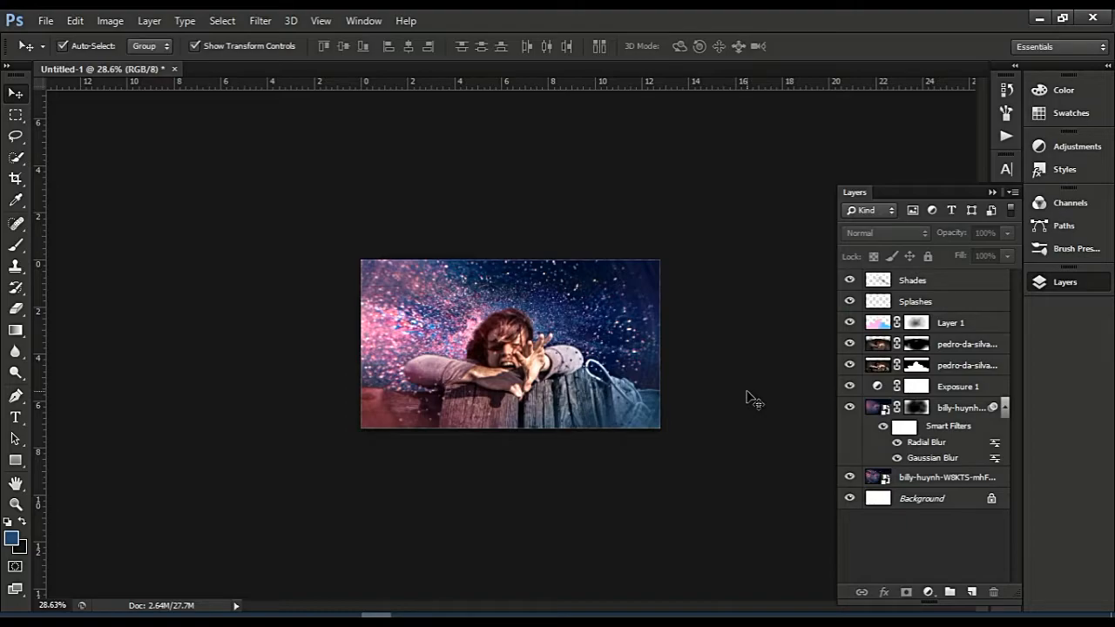
scroll(747, 392, up, 3)
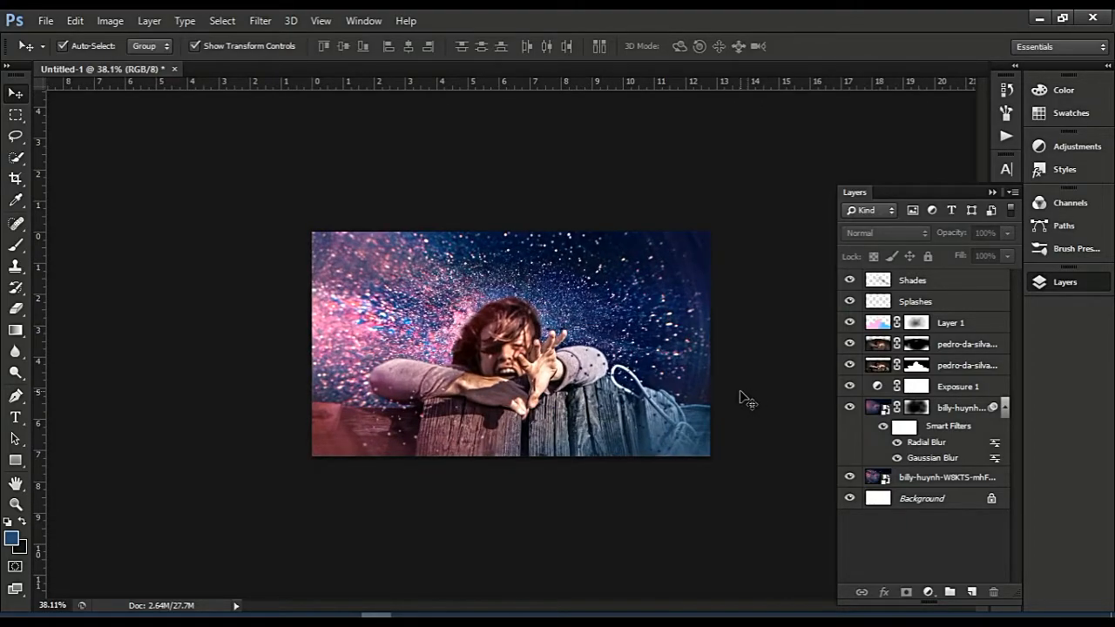
Add a Color Lookup adjustment layer above the Shades layer using the Crisp_Warm.look 3DLUT file.
click(933, 288)
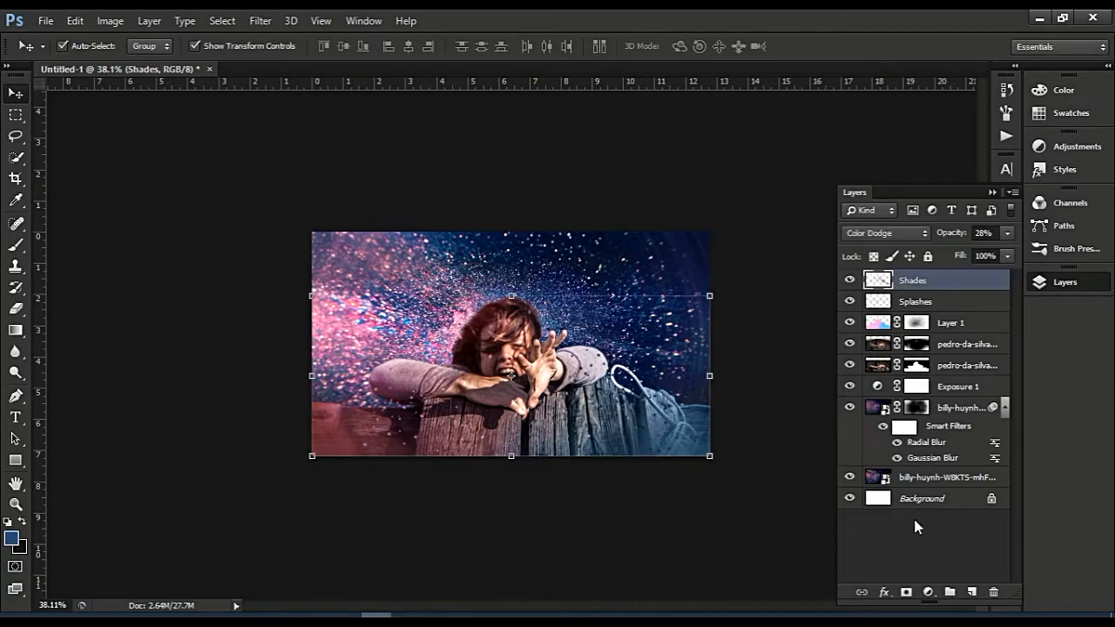
click(928, 594)
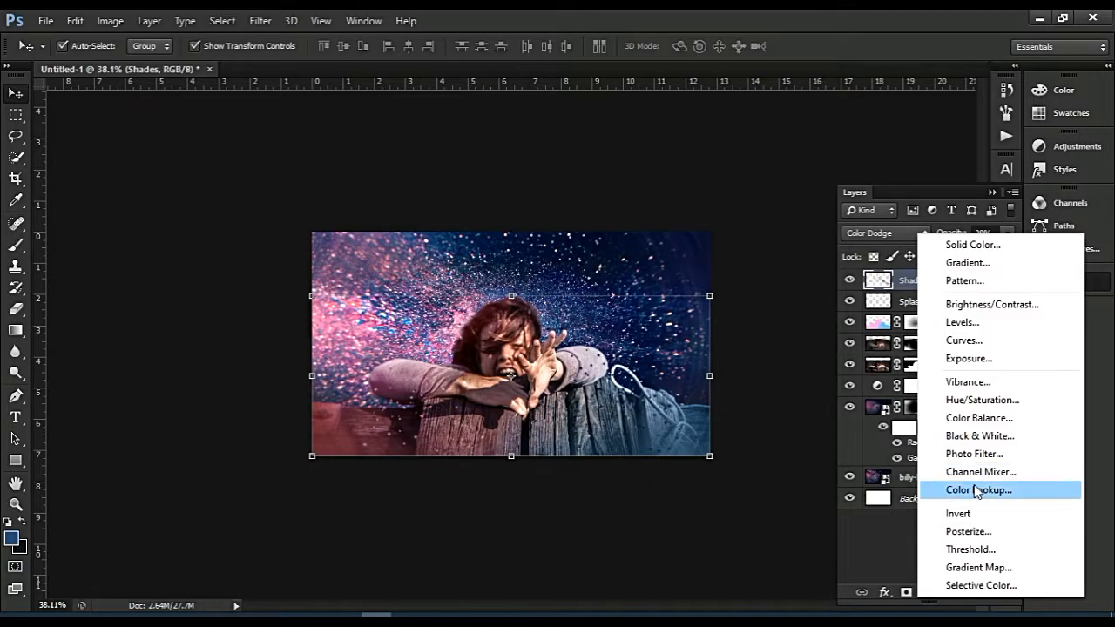
click(975, 490)
click(910, 298)
click(909, 66)
key(Down)
key(Down)
key(Up)
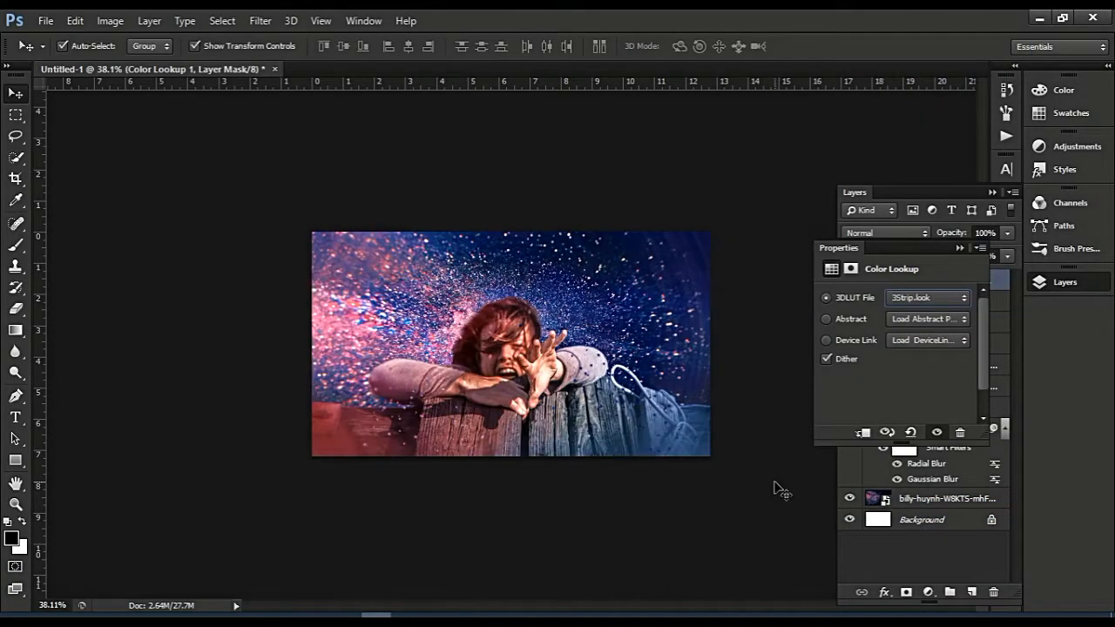
key(Down)
key(Down)
key(Down)
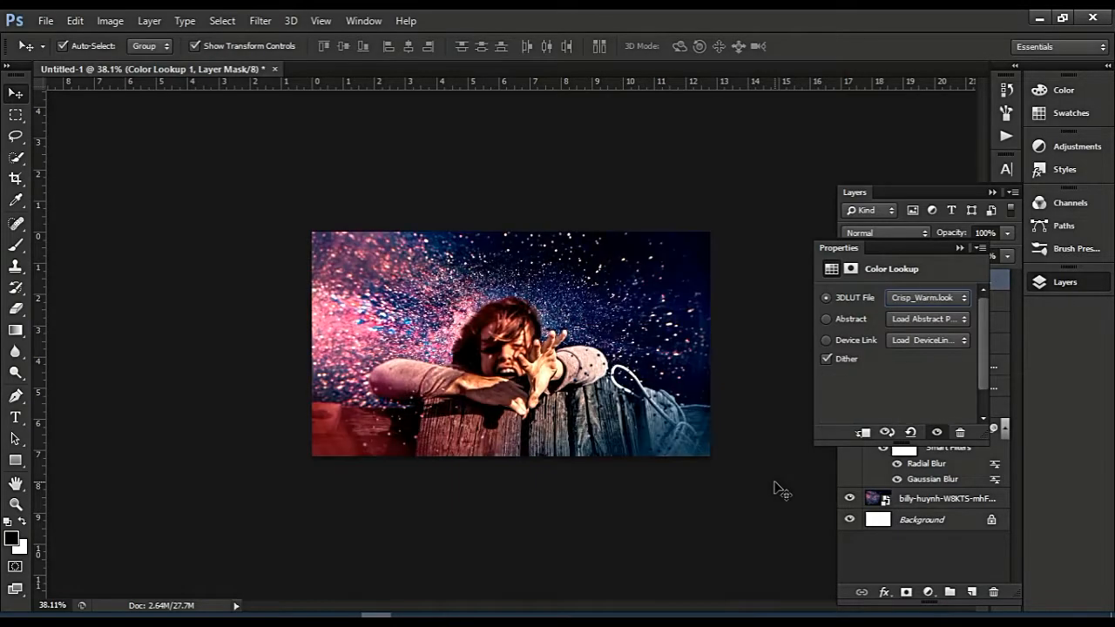
click(959, 247)
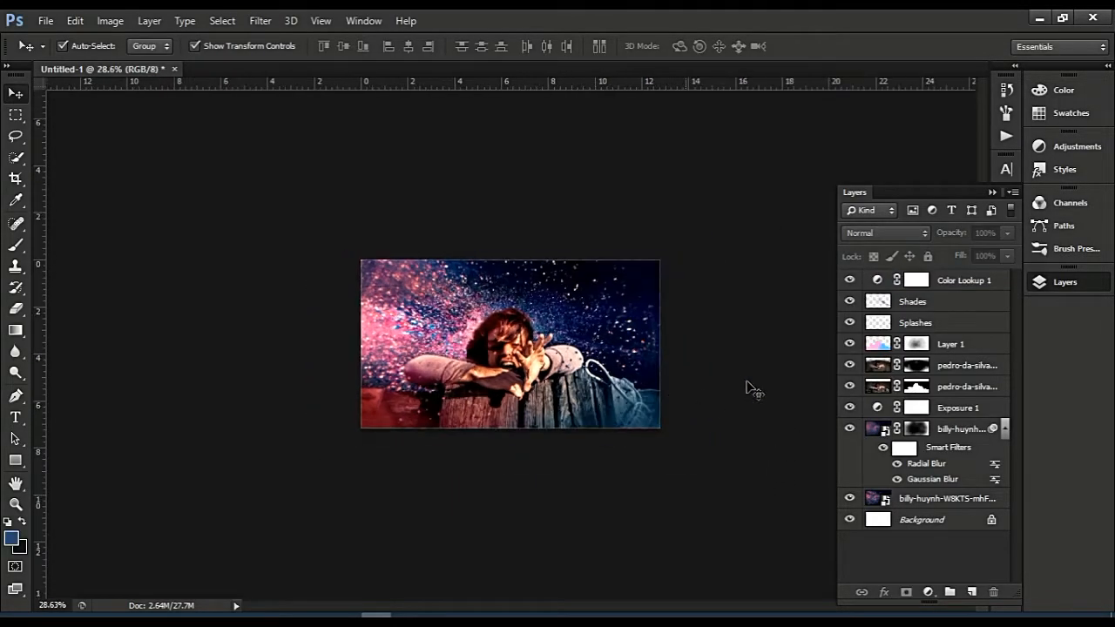
Slightly reduce the opacity of the Color Lookup 1 layer.
click(916, 280)
drag(950, 248, 939, 248)
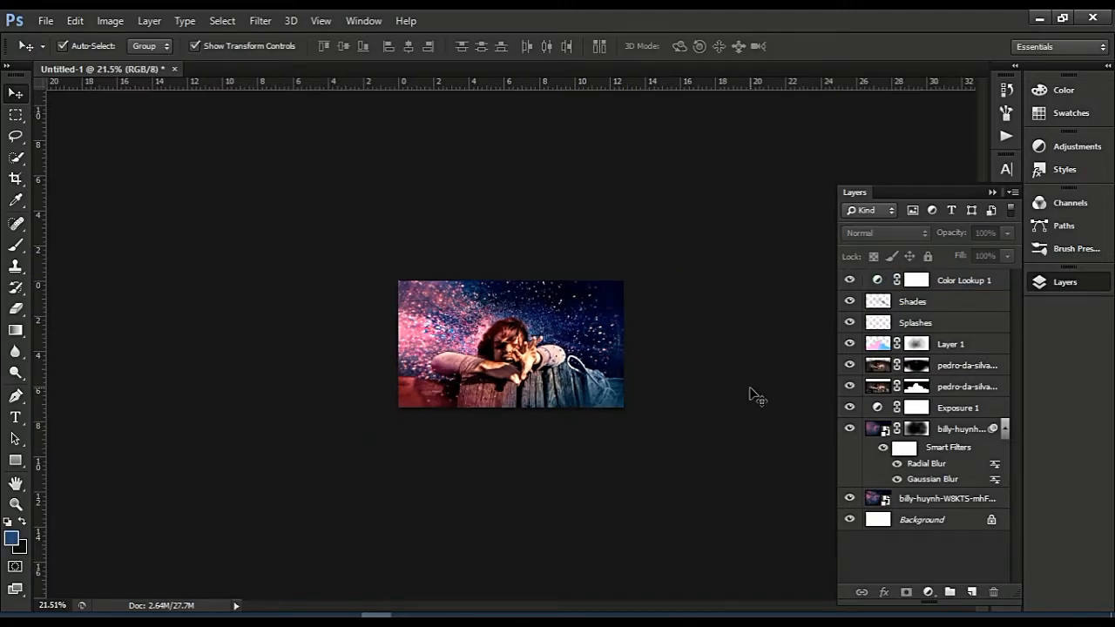
scroll(756, 397, up, 3)
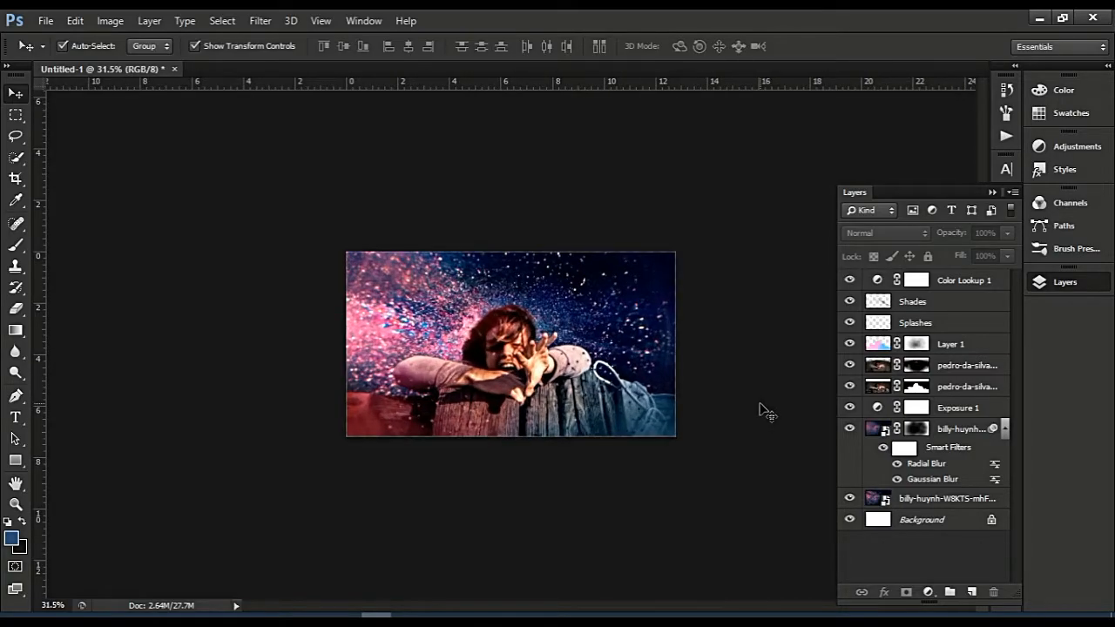
Try a Hue/Saturation adjustment layer with hue -12 above the upper person layer, and delete it.
click(867, 366)
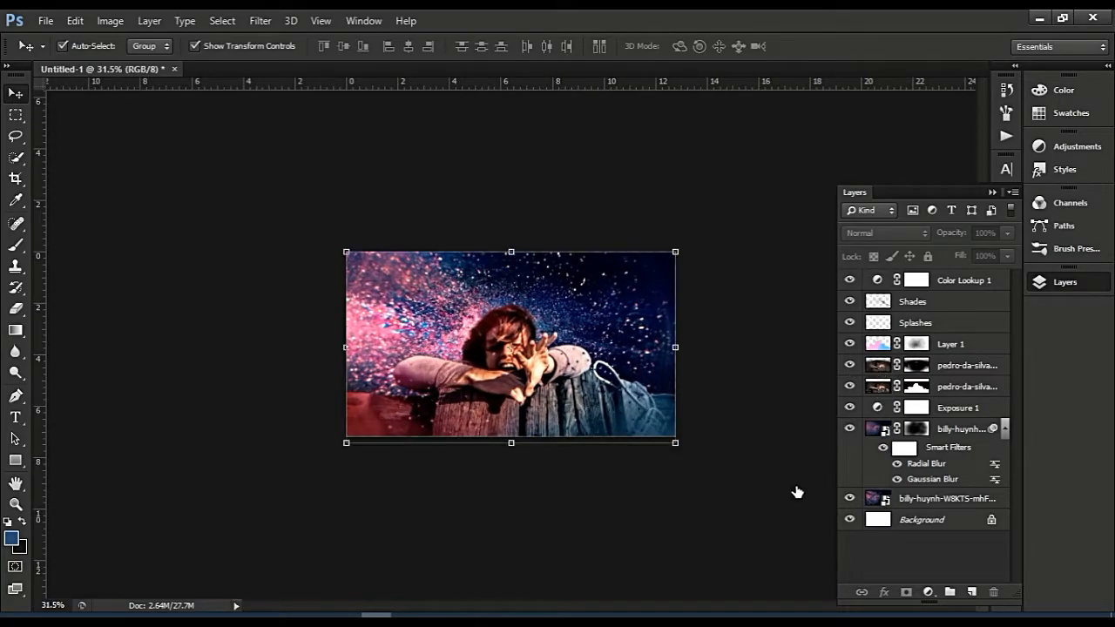
click(881, 387)
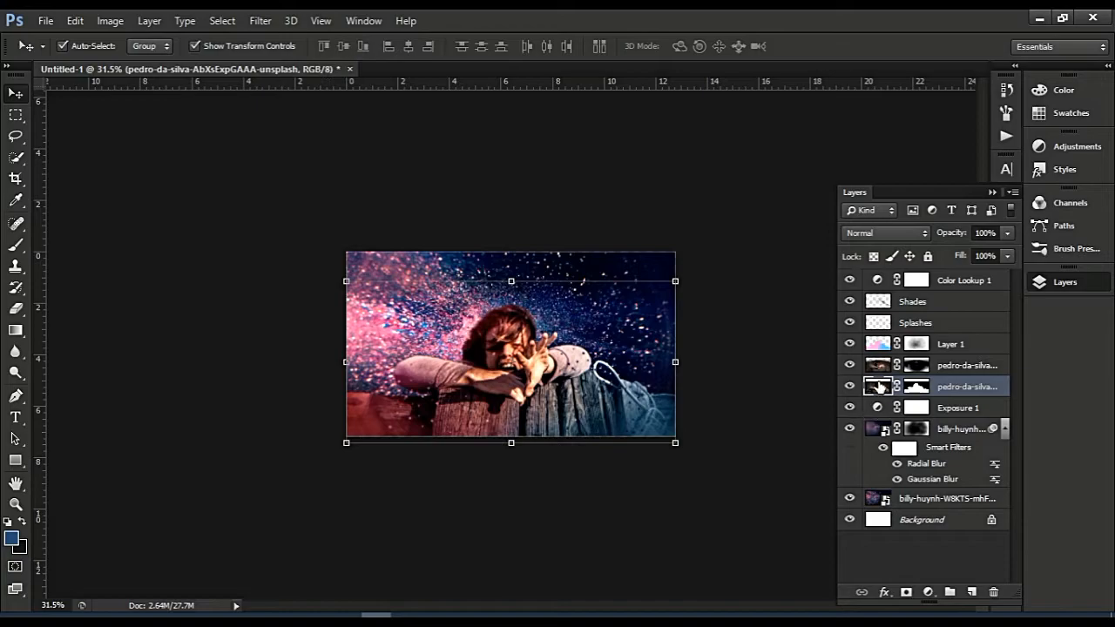
click(929, 592)
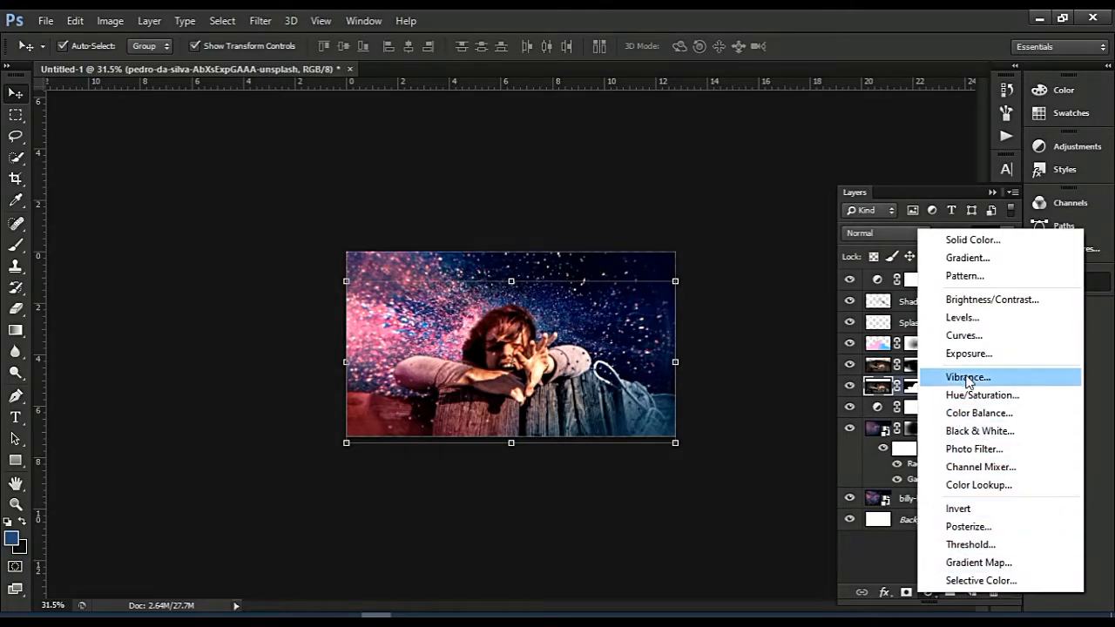
click(885, 370)
click(885, 369)
click(928, 592)
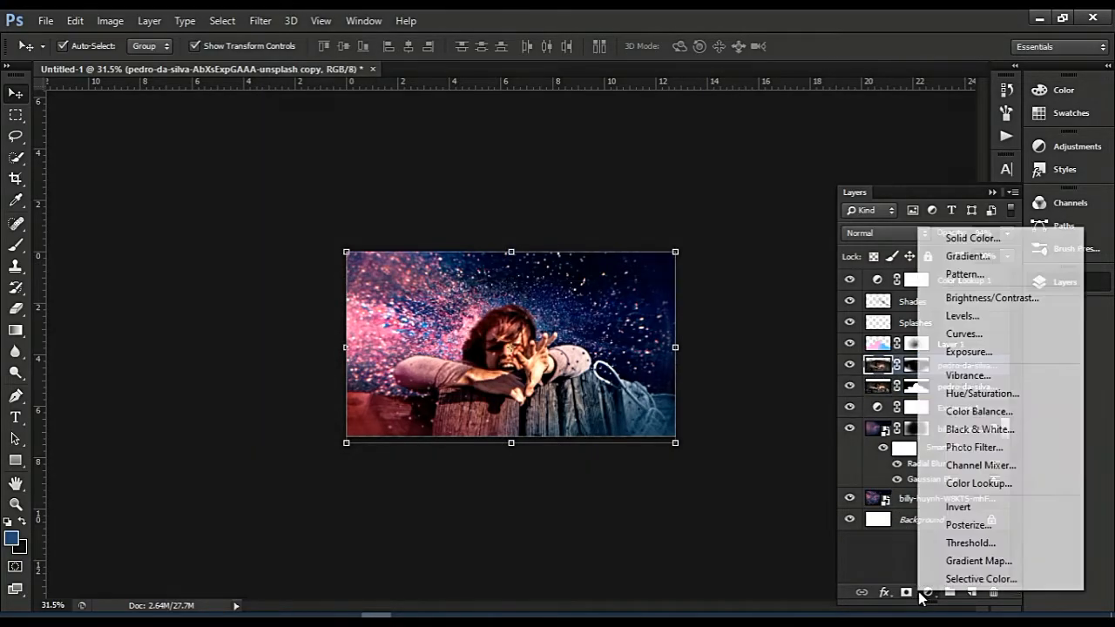
click(941, 393)
mouse_move(898, 361)
mouse_down()
mouse_move(878, 361)
mouse_move(921, 368)
mouse_move(884, 373)
mouse_up()
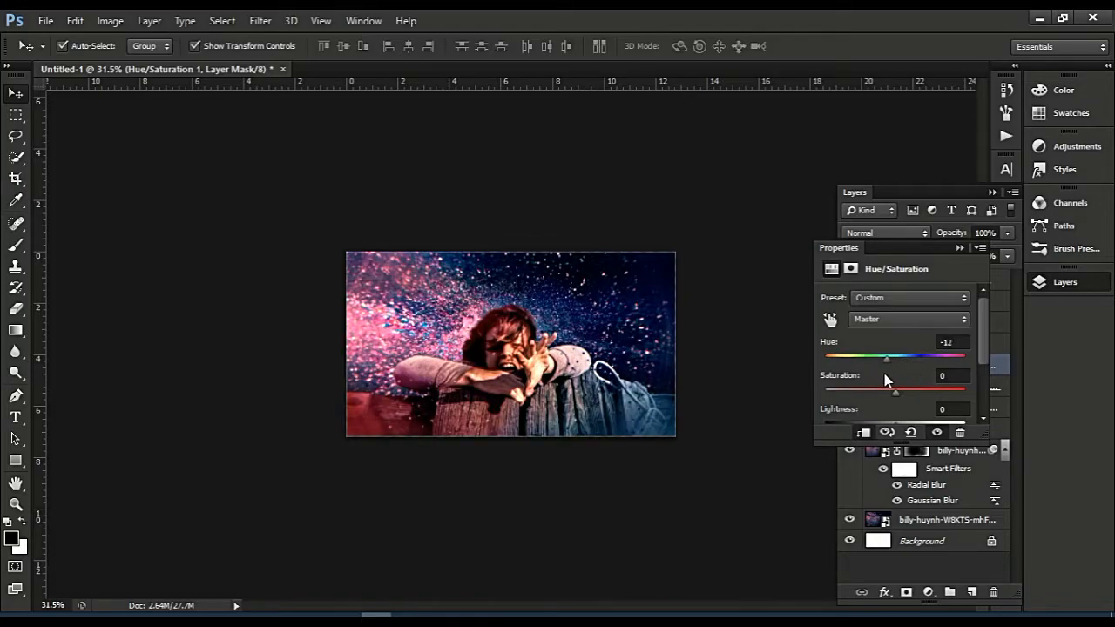
click(960, 247)
key(Delete)
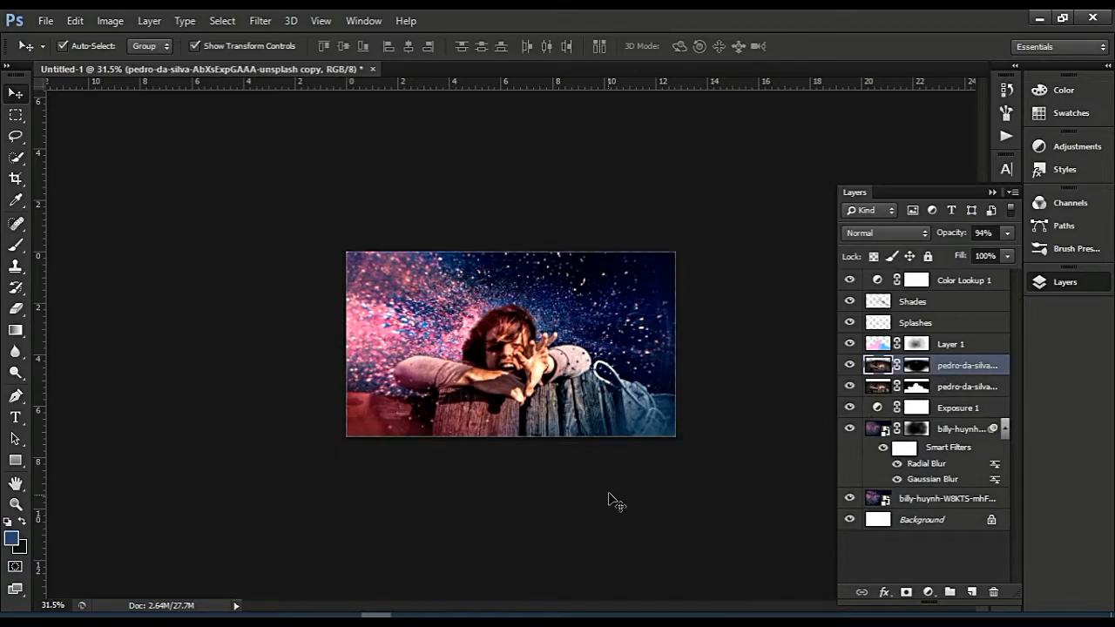
click(610, 497)
scroll(709, 468, down, 2)
scroll(721, 471, up, 1)
scroll(723, 470, up, 1)
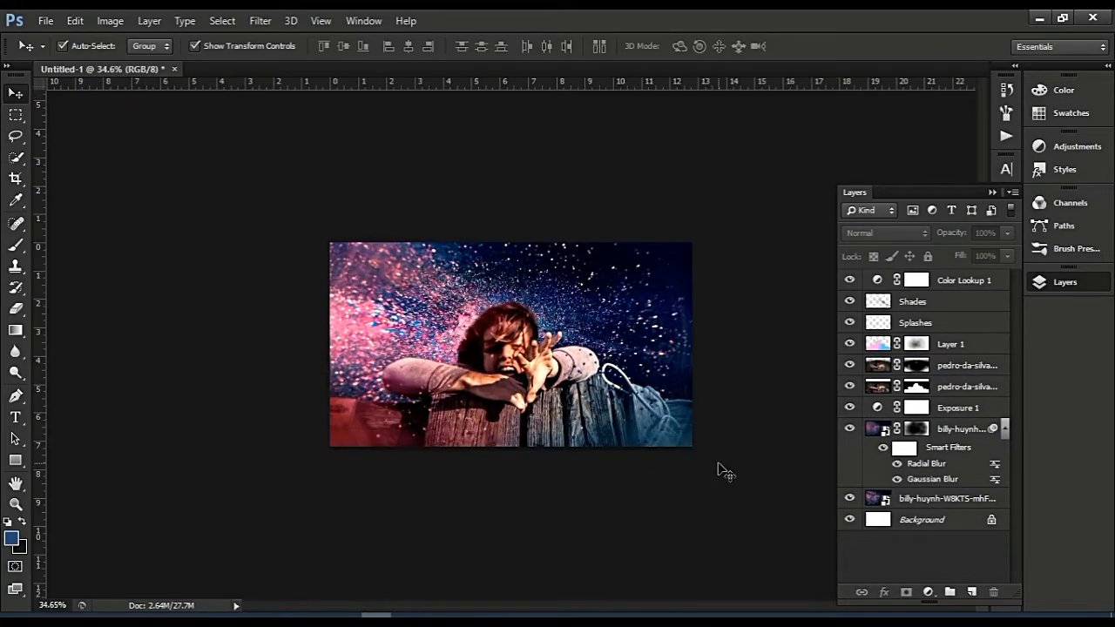